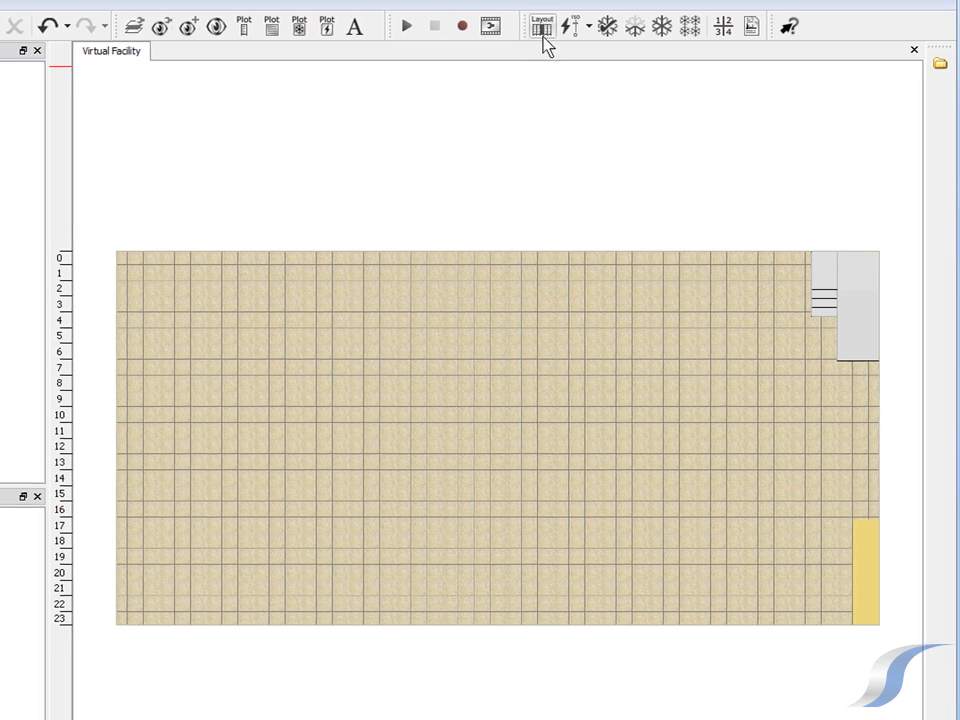
Start an aisle layout for the room and set the aisle direction to Through.
left_click(543, 33)
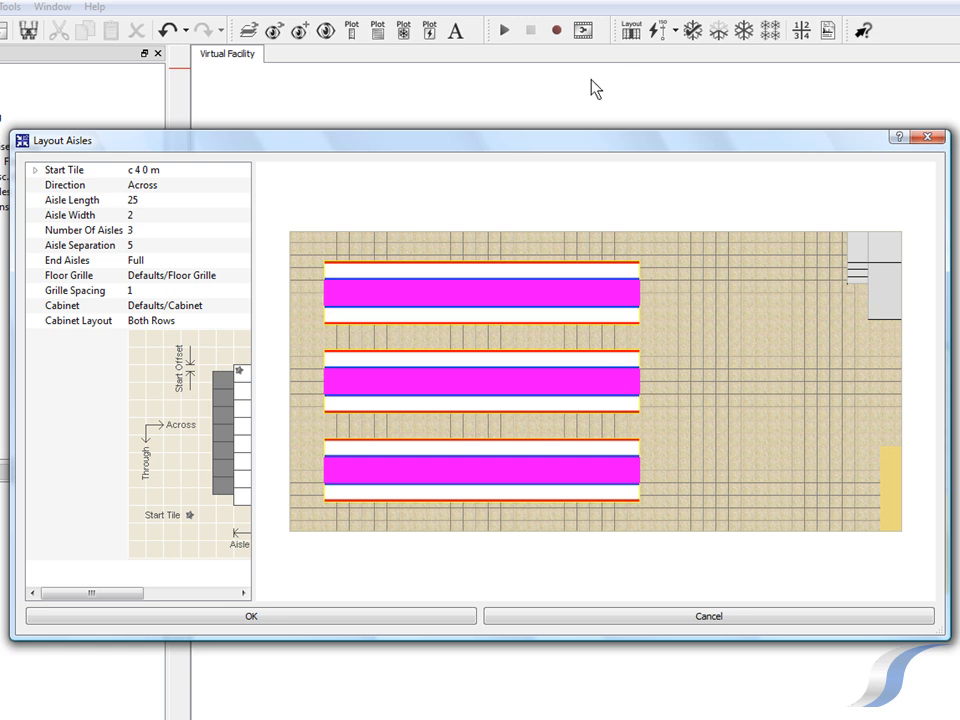
left_click_drag(253, 268, 457, 292)
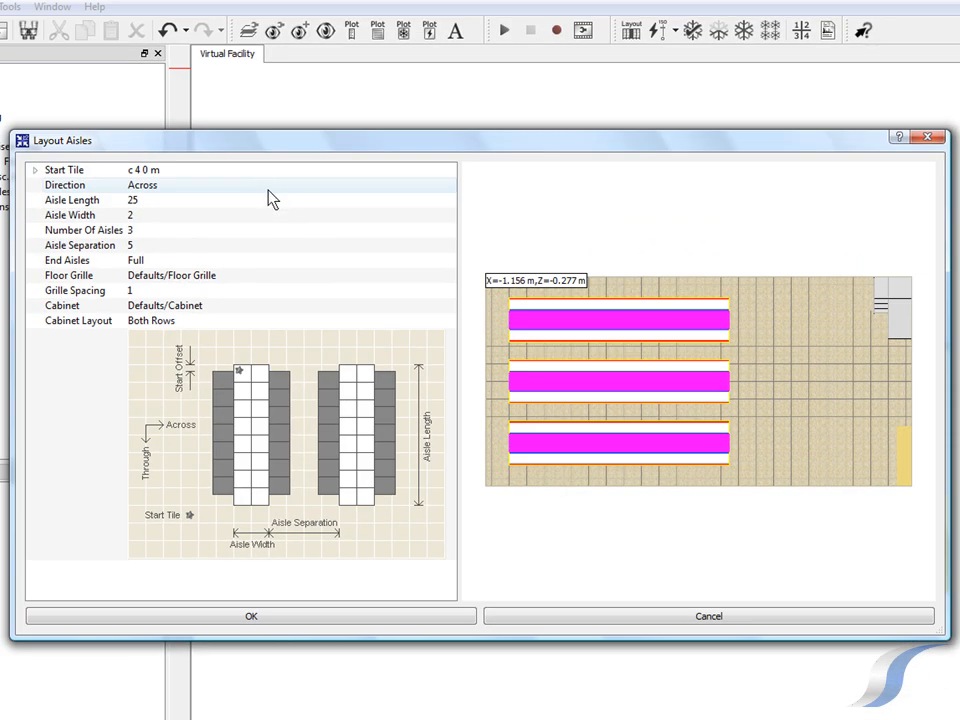
left_click(266, 188)
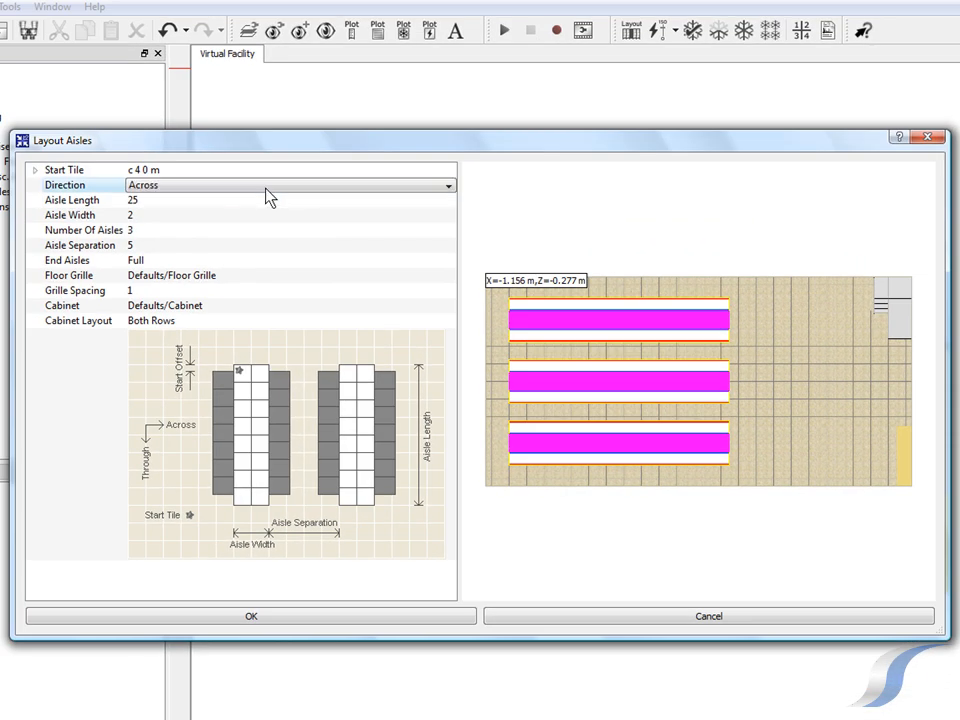
left_click(266, 188)
left_click(268, 214)
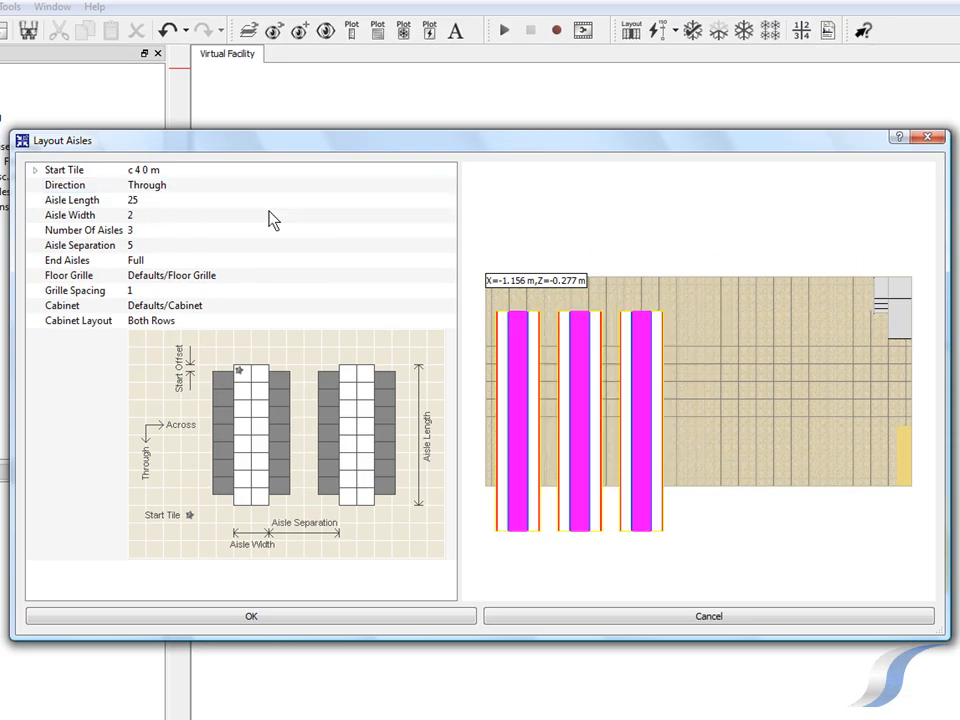
Set the aisle length to 10, the aisle width to 3 and the number of aisles to 5.
left_click(266, 206)
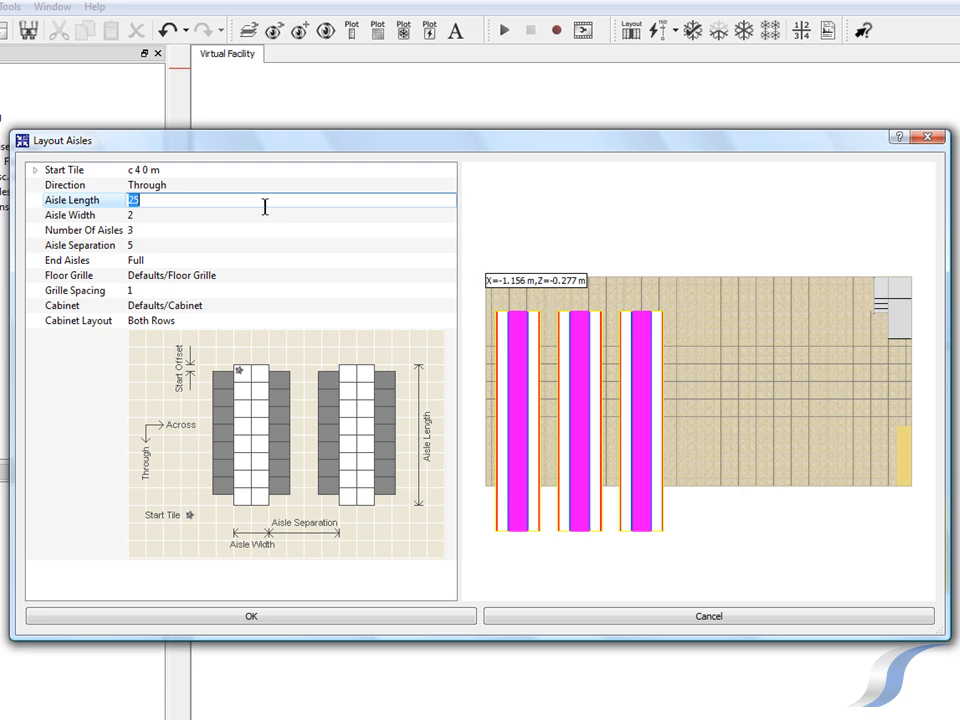
key("Return")
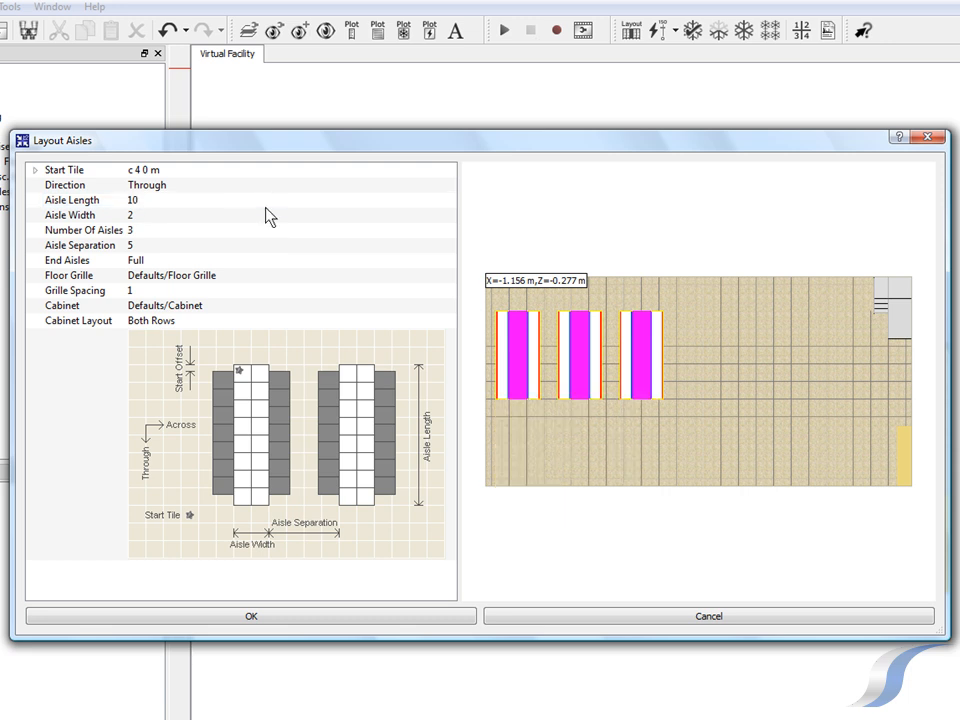
left_click(267, 219)
left_click(265, 216)
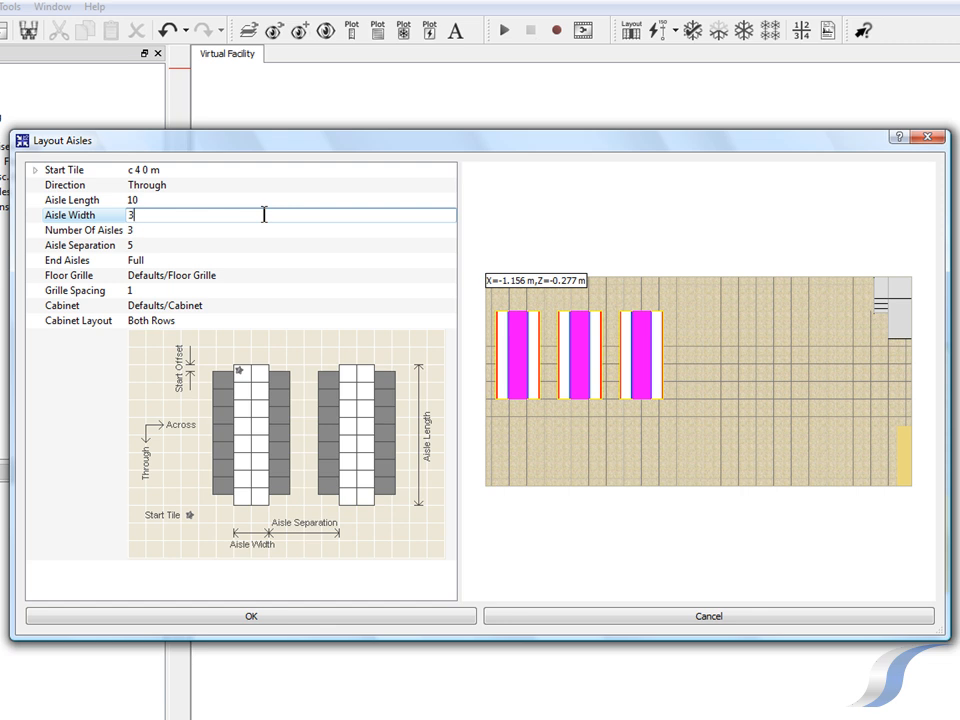
type("3")
key("Return")
left_click(266, 229)
left_click(265, 230)
key("Return")
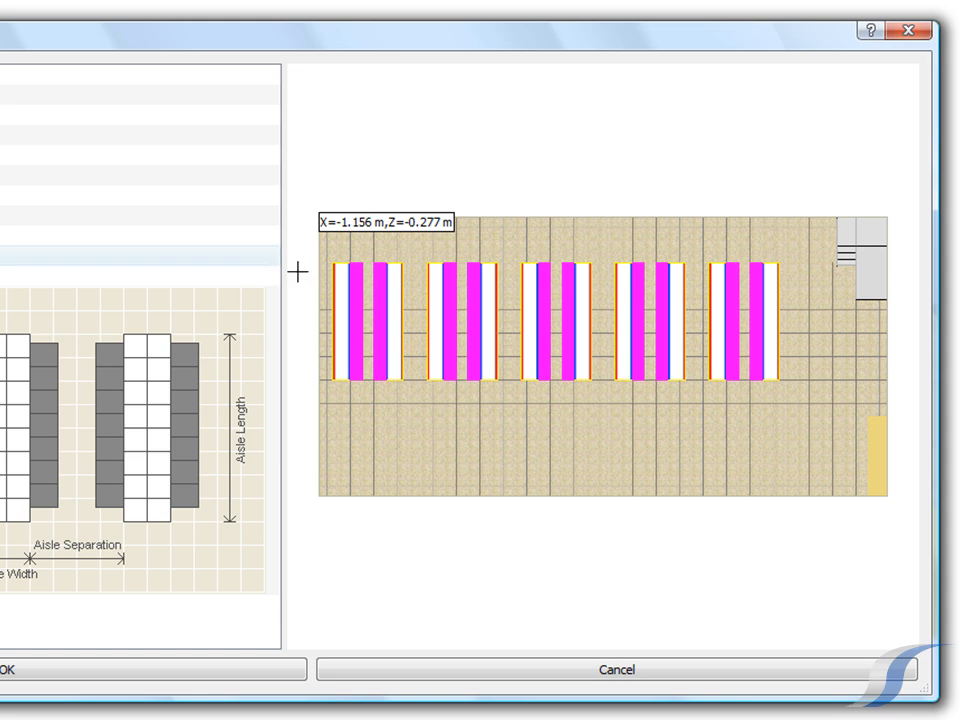
Reposition the aisles in the layout preview so that they start at floor tile F 4.
left_click(392, 307)
left_click(409, 289)
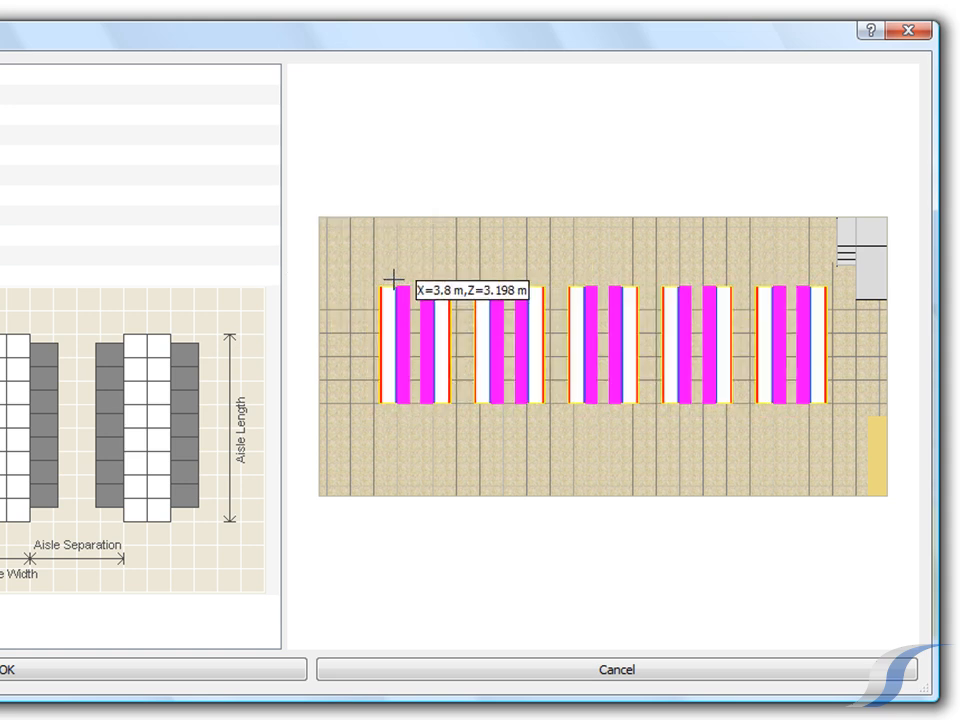
left_click(393, 276)
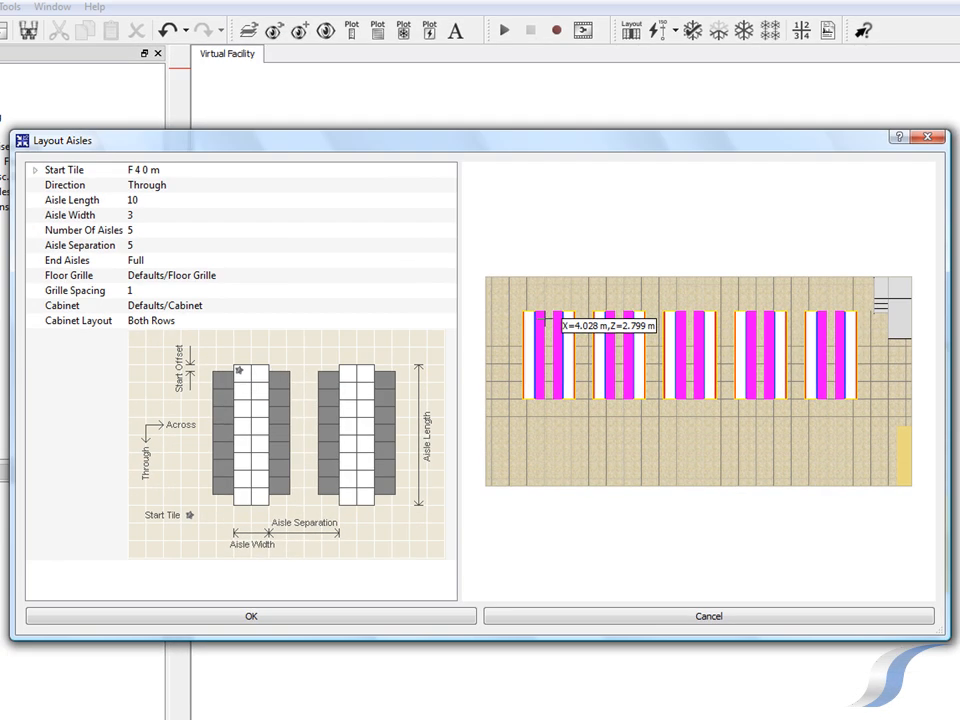
Set the start tile's X floor tile to d.
left_click(44, 171)
left_click(135, 187)
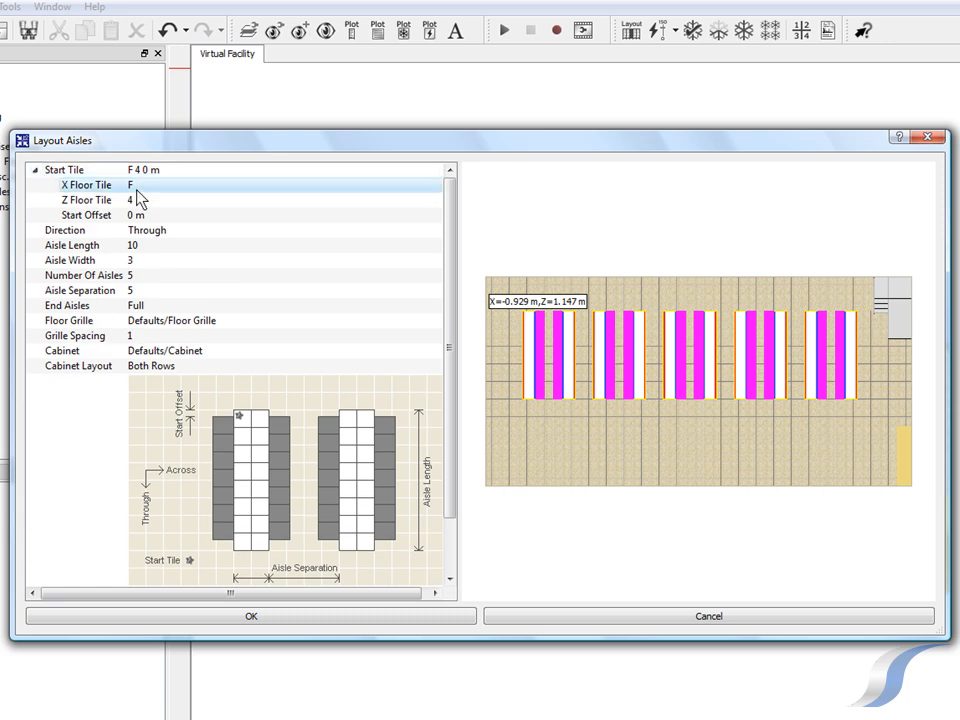
key("Return")
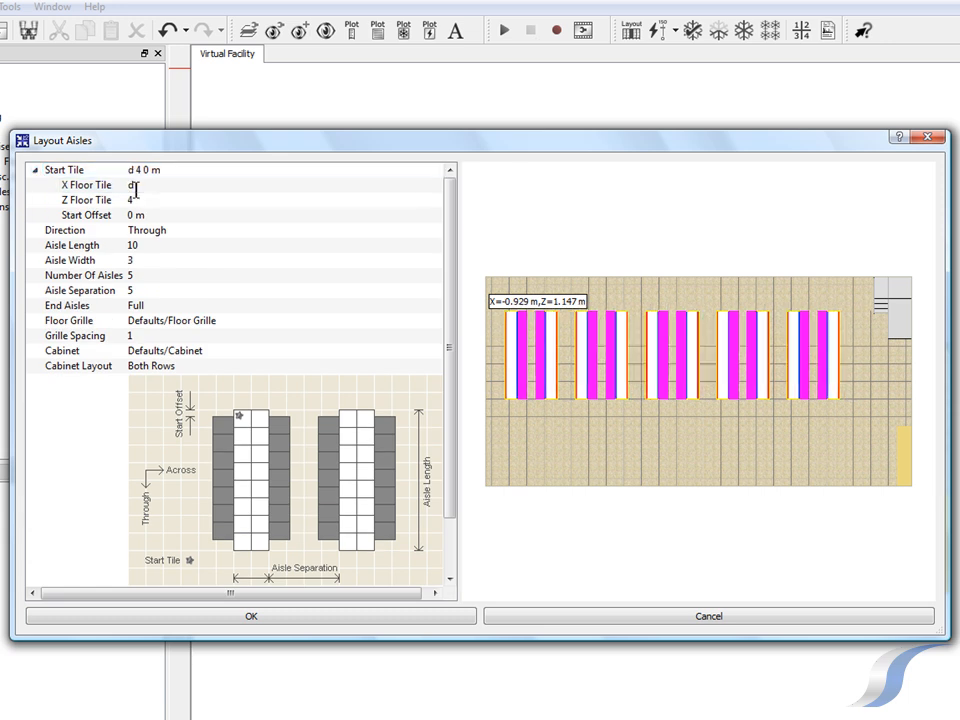
Set the aisle length to 16, the aisle width to 2 and the number of aisles to 3.
left_click(140, 245)
type("1")
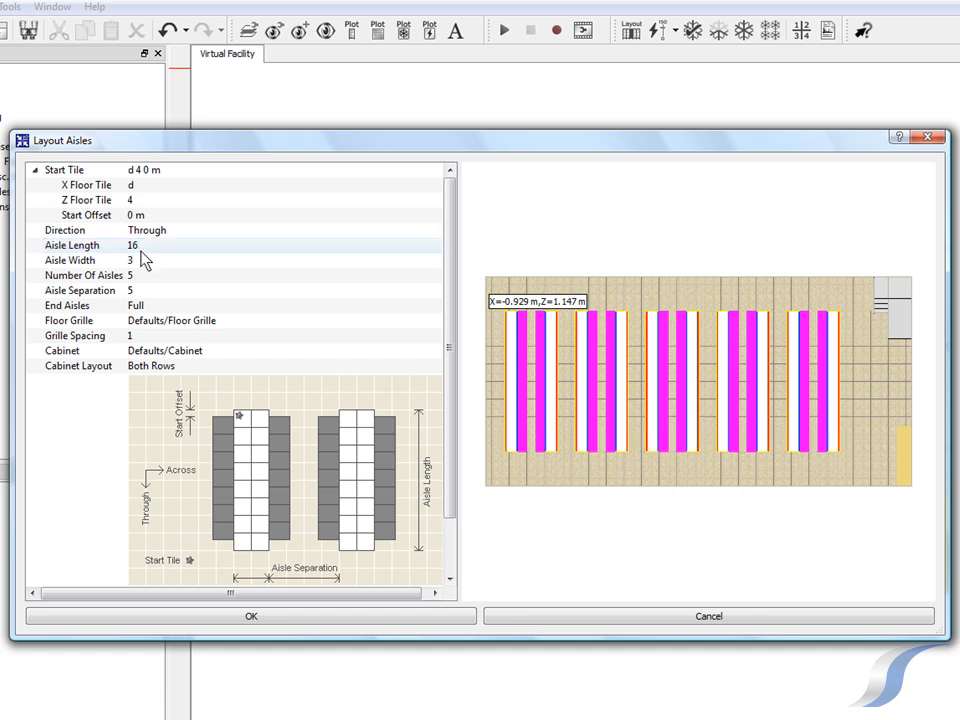
left_click(141, 260)
type("2")
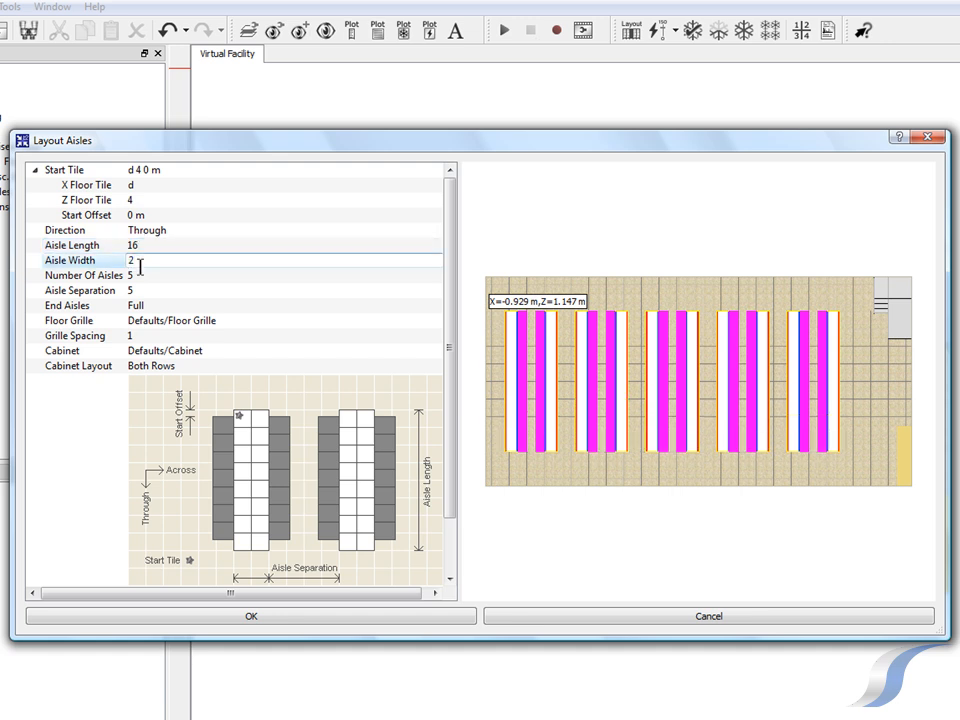
left_click(140, 275)
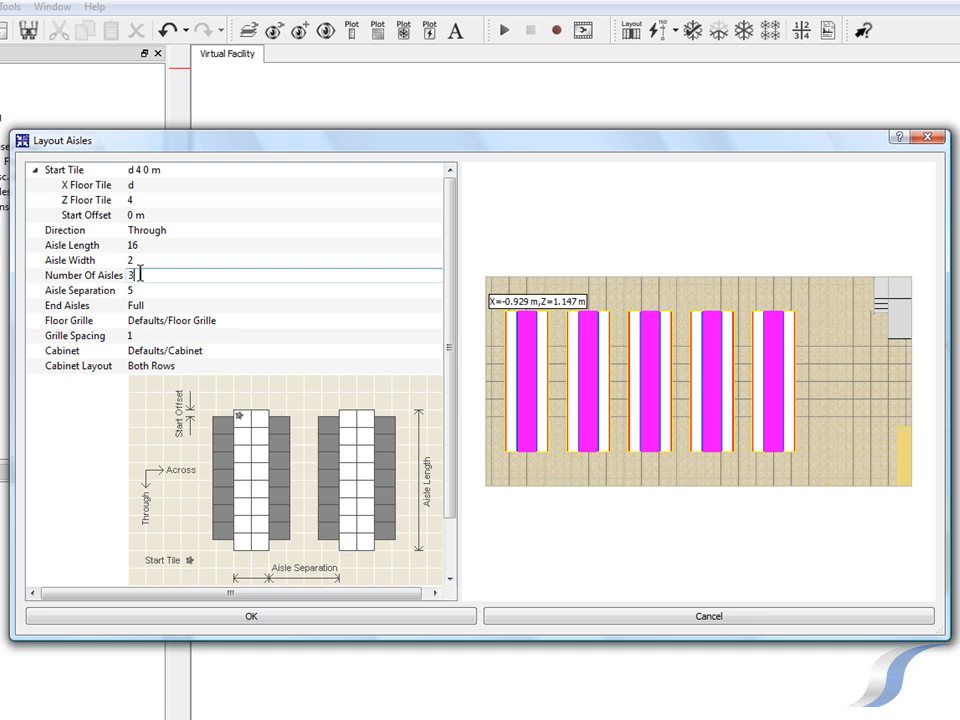
type("3")
left_click(140, 290)
Try Half for the end aisles and return the setting to Full.
left_click(155, 307)
left_click(160, 307)
left_click(159, 334)
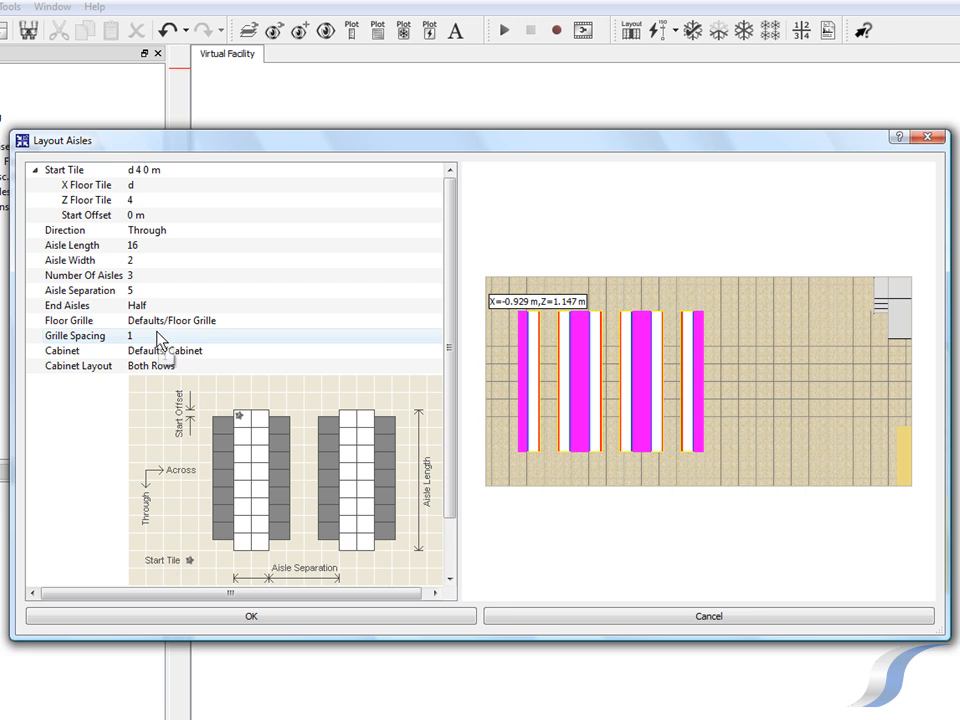
left_click(157, 308)
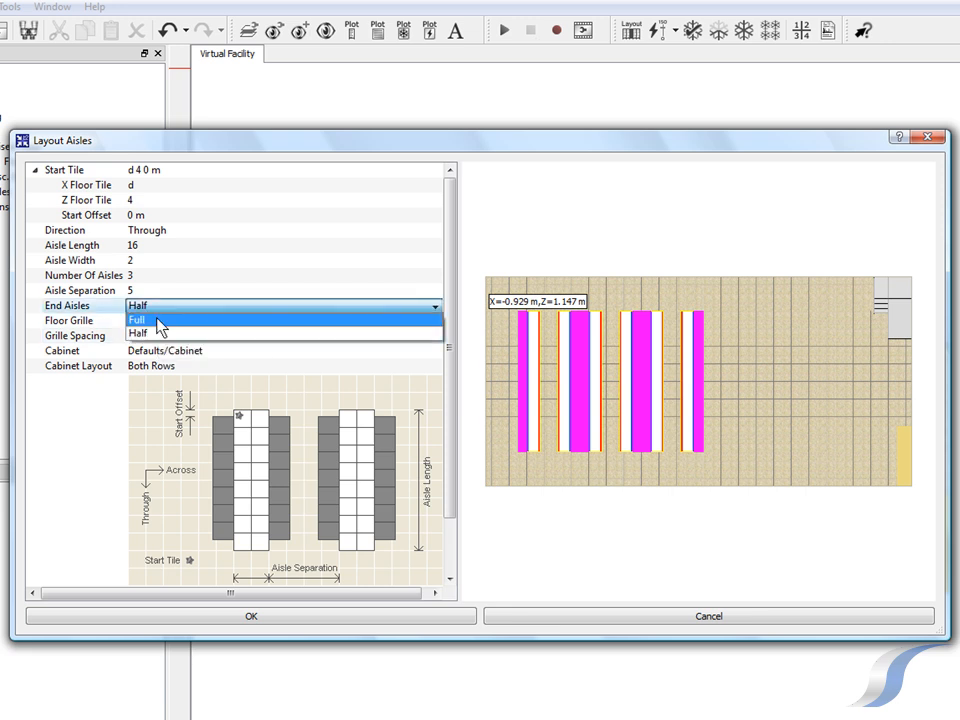
left_click(160, 320)
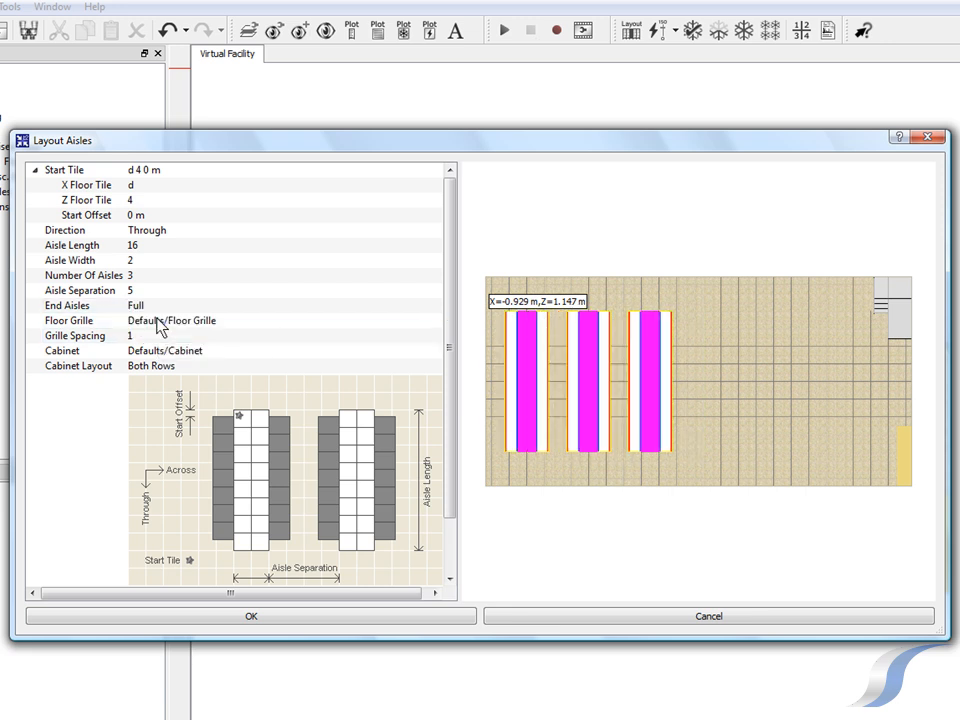
Choose the Gilberts GFX/600/4 floor grille from the metric Gilberts grilles in the 6Sigma Library.
double_click(158, 321)
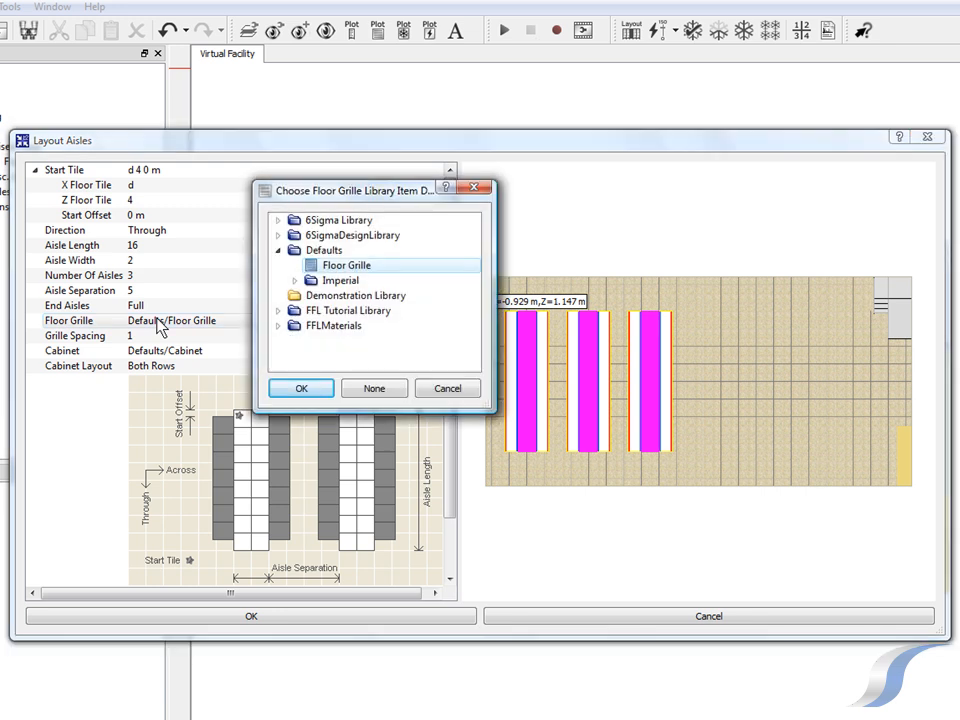
left_click(278, 220)
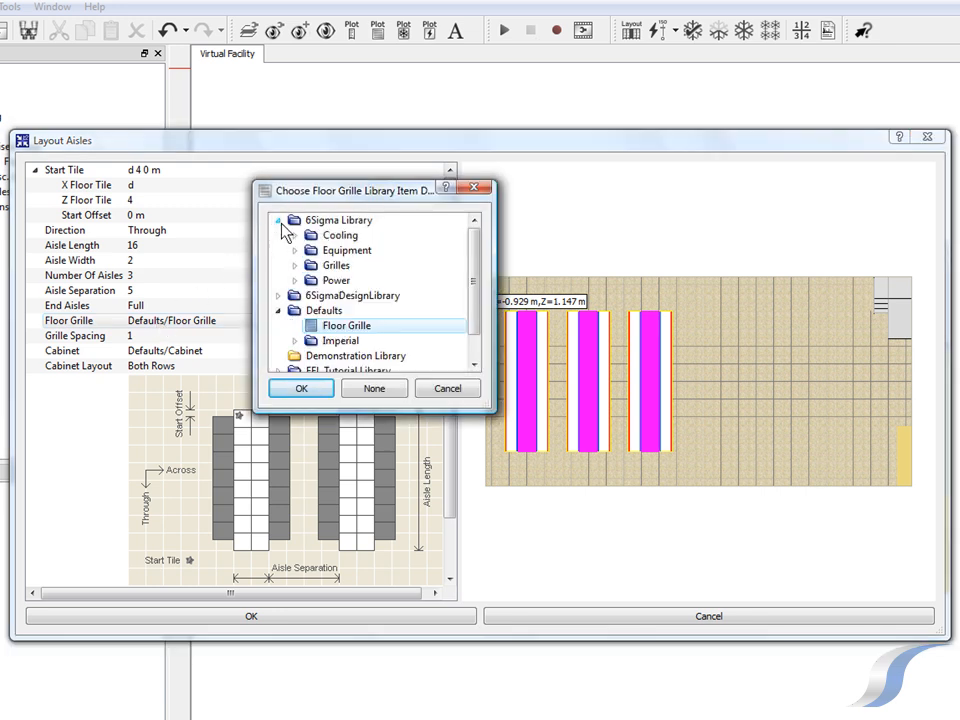
left_click(295, 265)
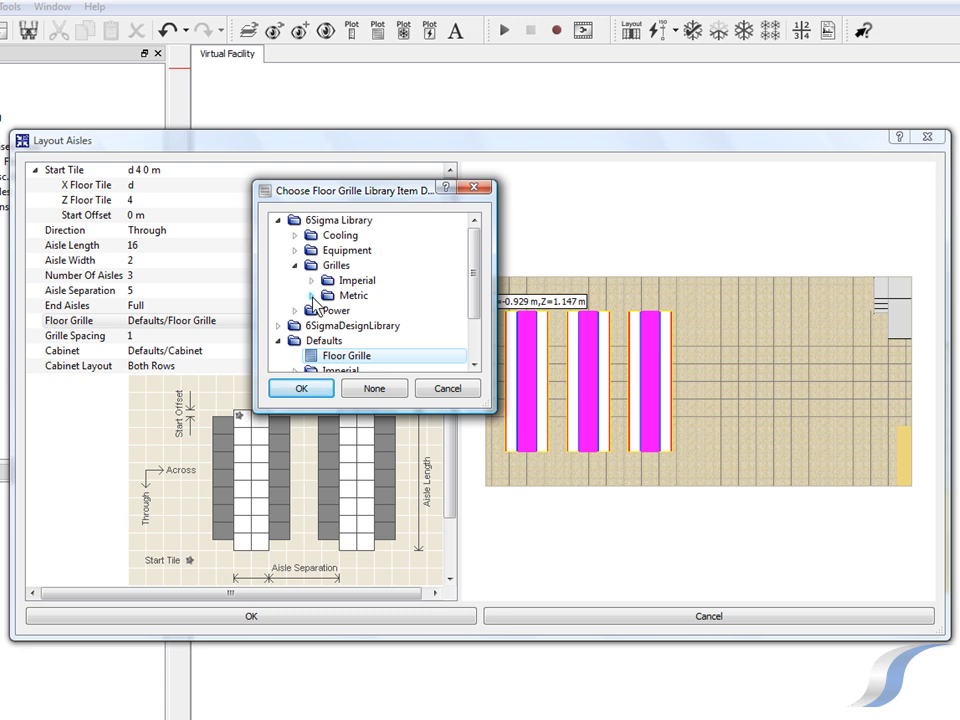
left_click(312, 295)
left_click(328, 325)
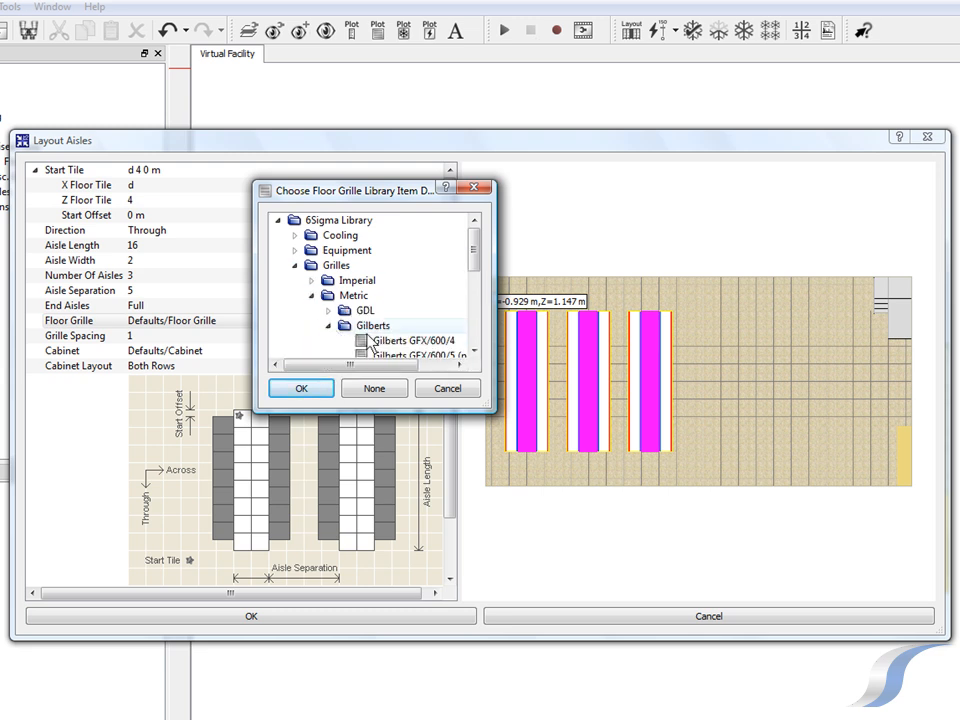
left_click(380, 341)
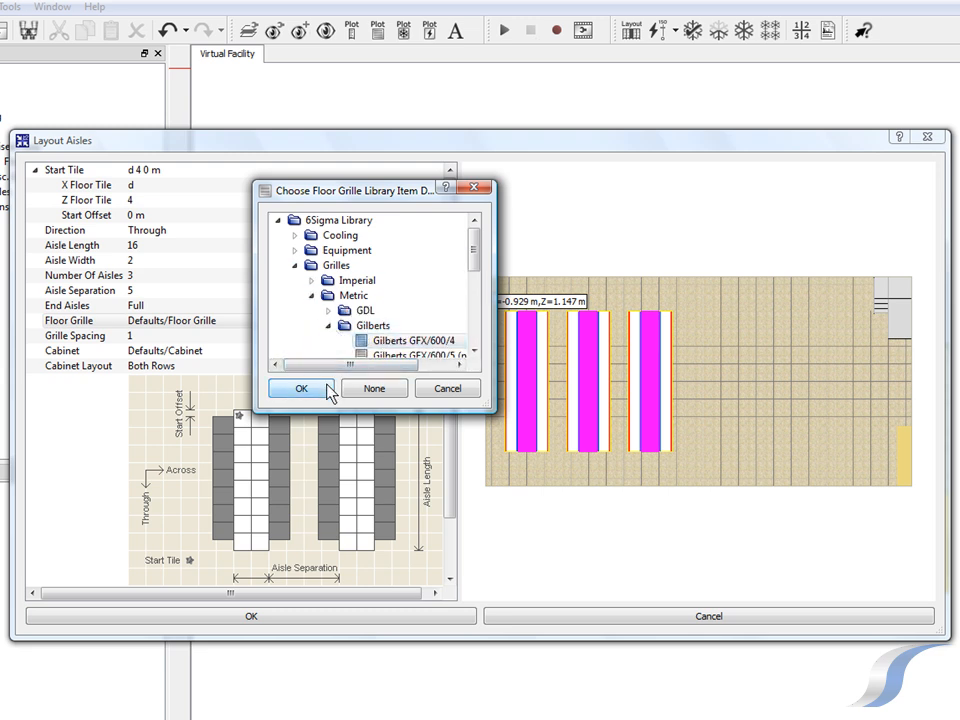
left_click(300, 388)
Choose the Generic 600W 1070D 42U cabinet from the Demonstration Library and create the aisles.
left_click(298, 352)
left_click(298, 352)
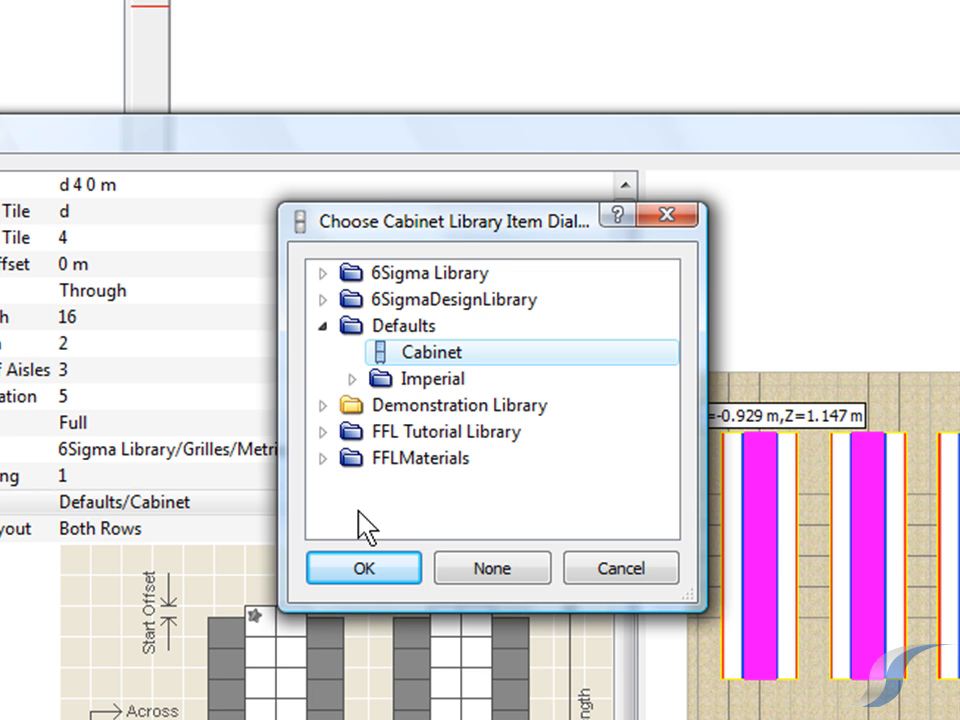
left_click(322, 405)
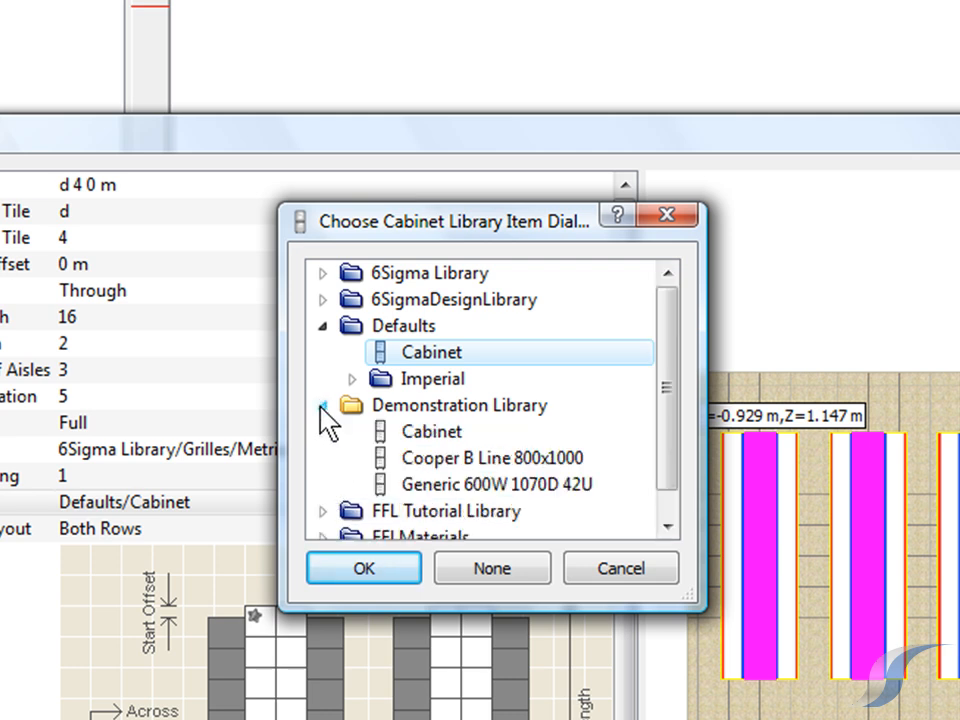
left_click(385, 484)
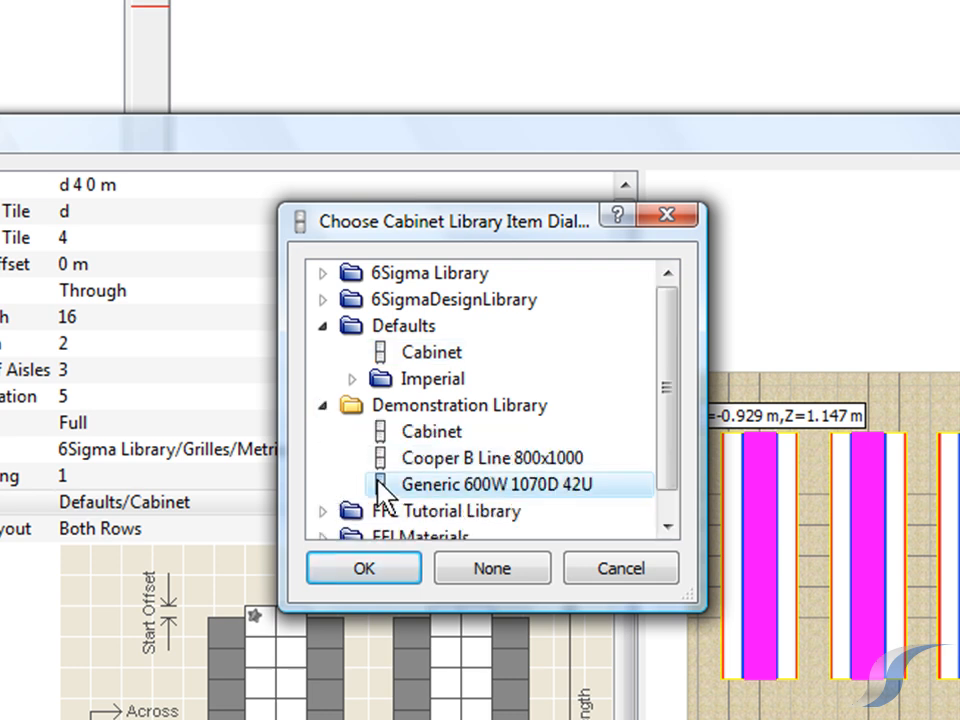
left_click(396, 566)
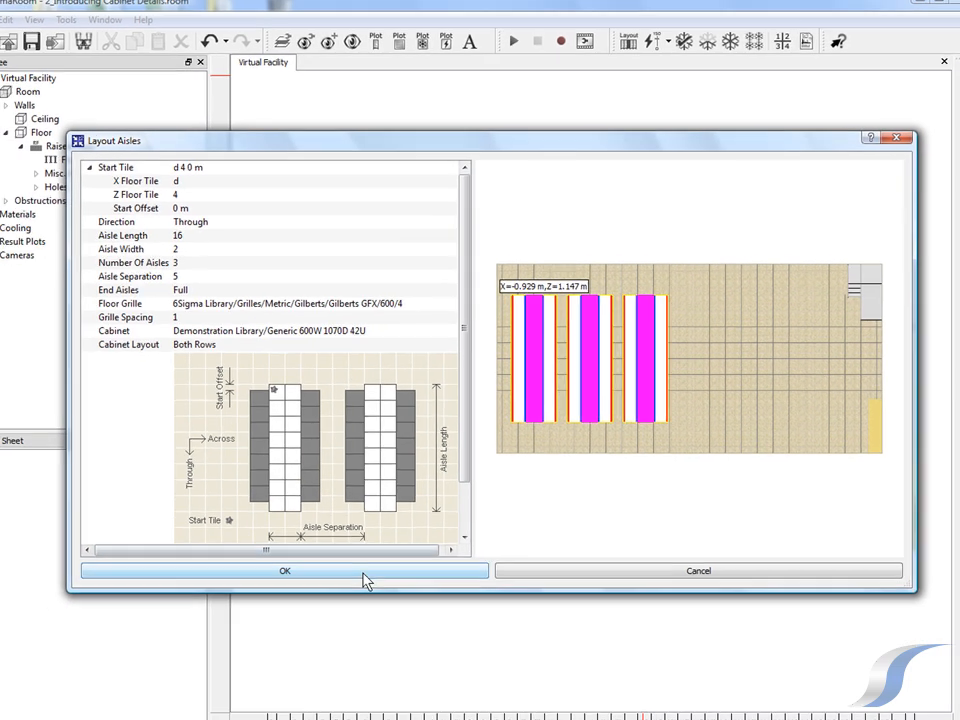
left_click(335, 615)
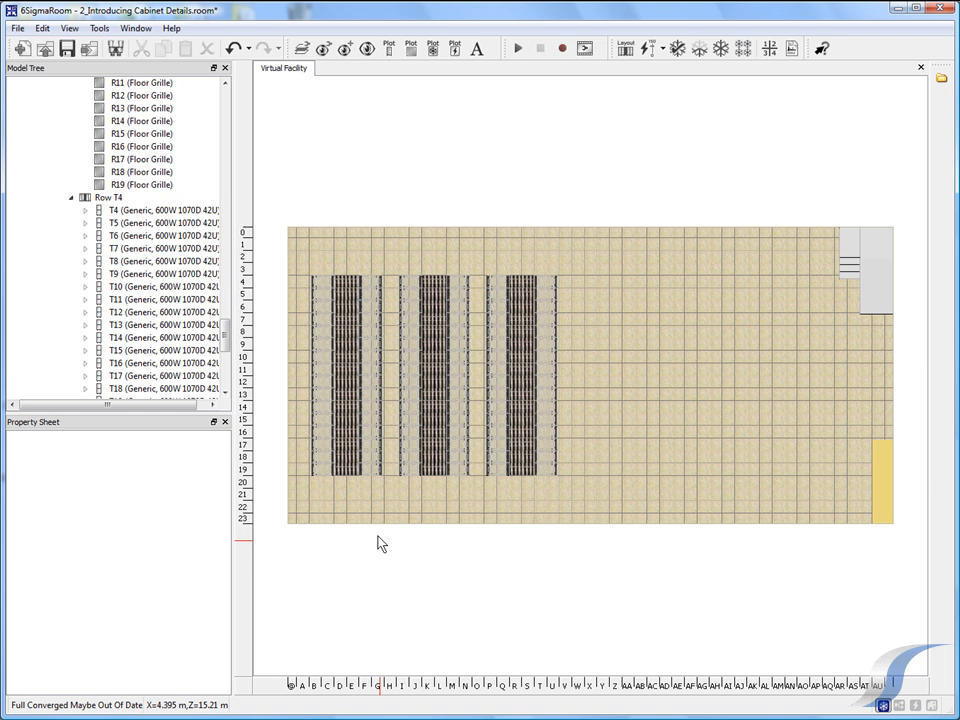
Open a separate view of cabinet C19 at the end of the first row and inspect its construction.
left_click(366, 367)
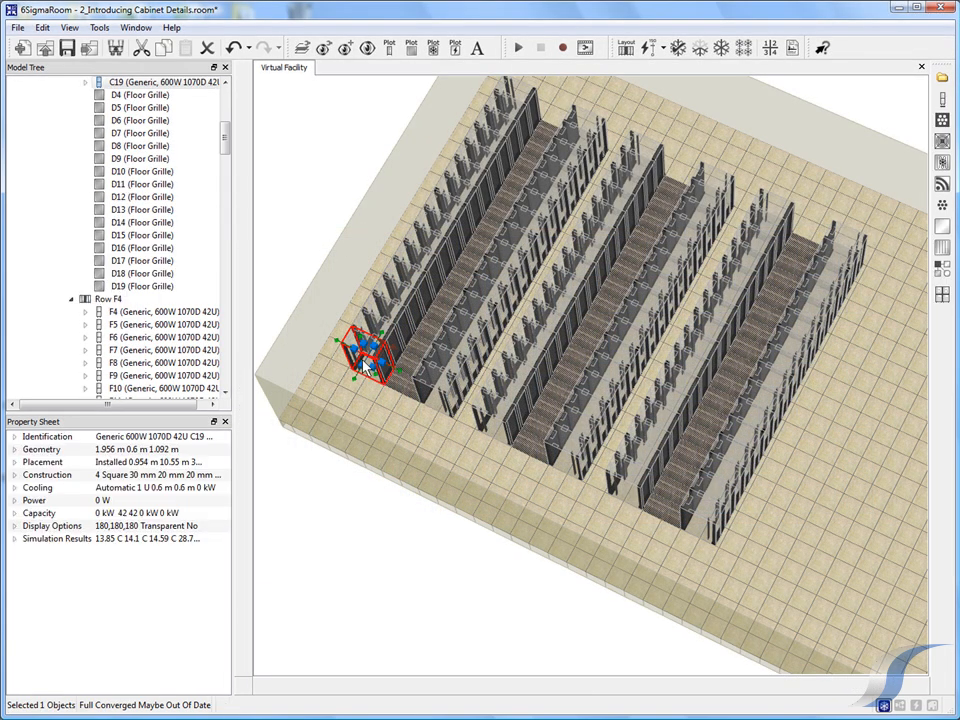
right_click(370, 368)
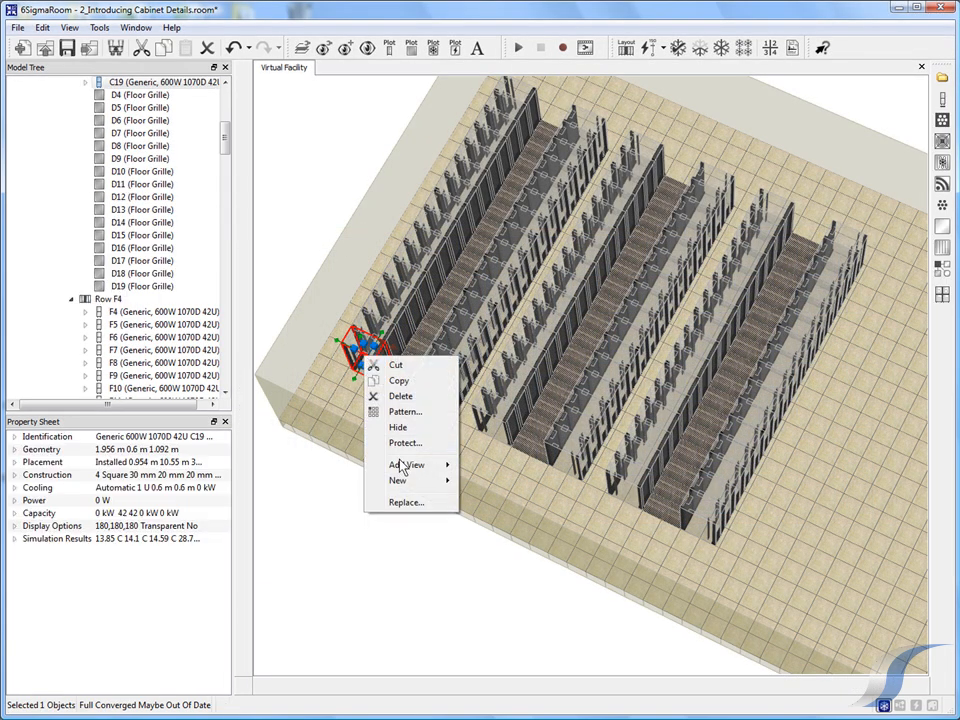
mouse_move(403, 468)
left_click(490, 467)
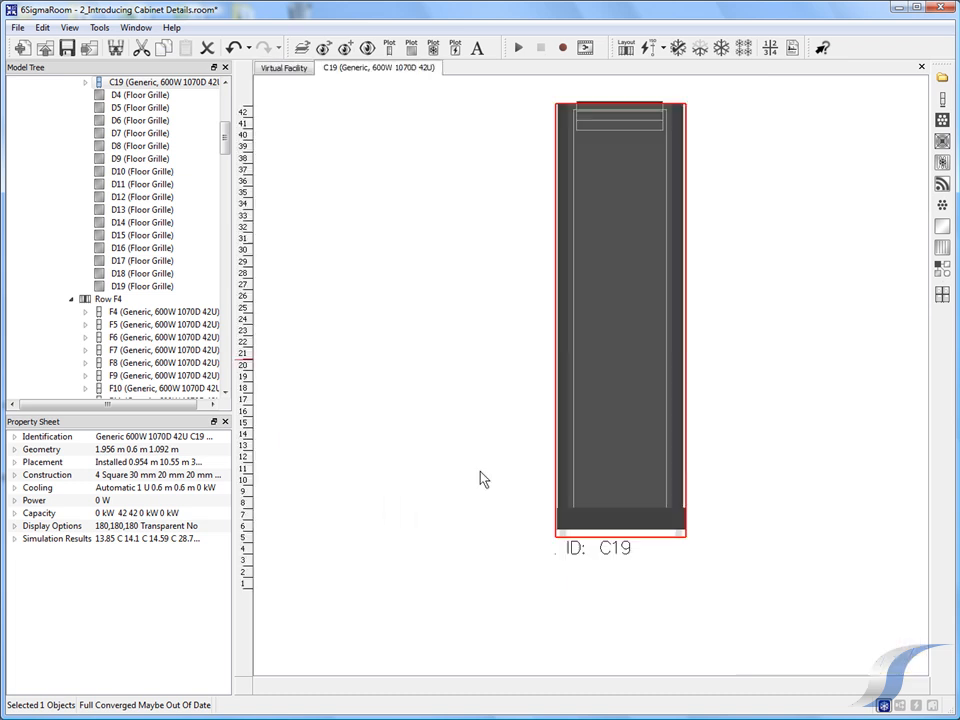
middle_click_drag(581, 469, 476, 507)
left_click(432, 488)
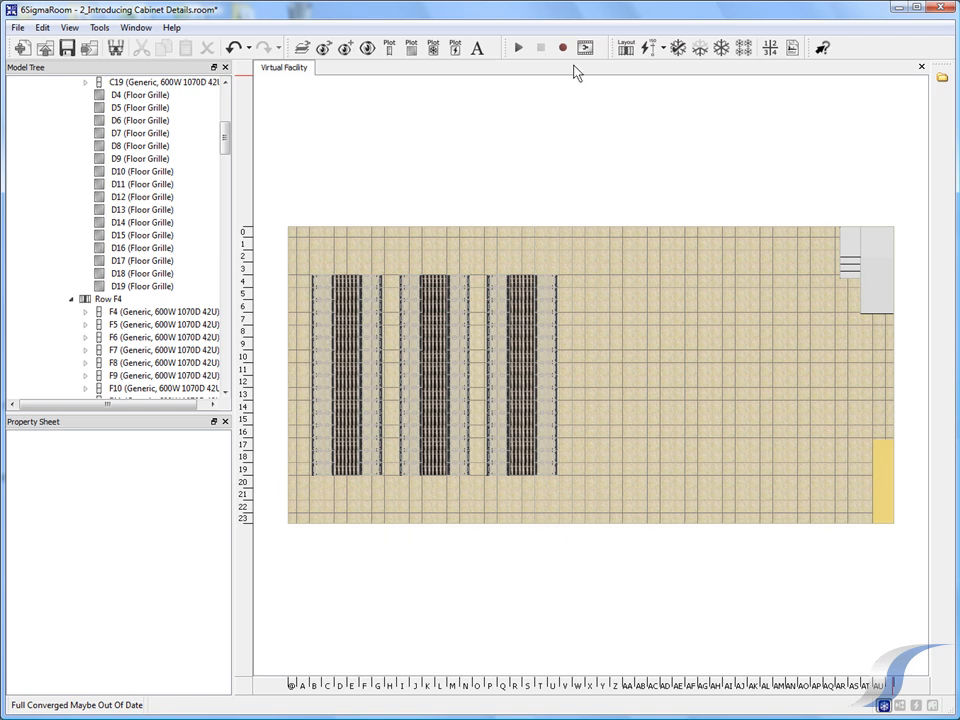
Begin a new aisle layout with its start tile at y 4 and the number of aisles set to 1.
left_click(625, 50)
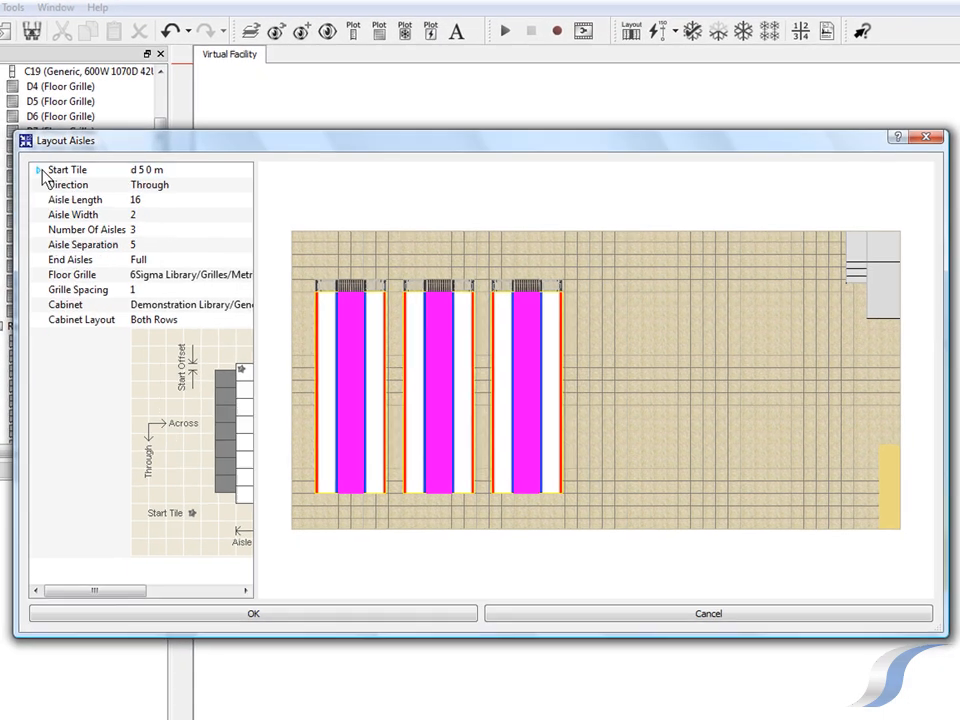
left_click(121, 166)
left_click(138, 189)
type("y")
left_click(139, 199)
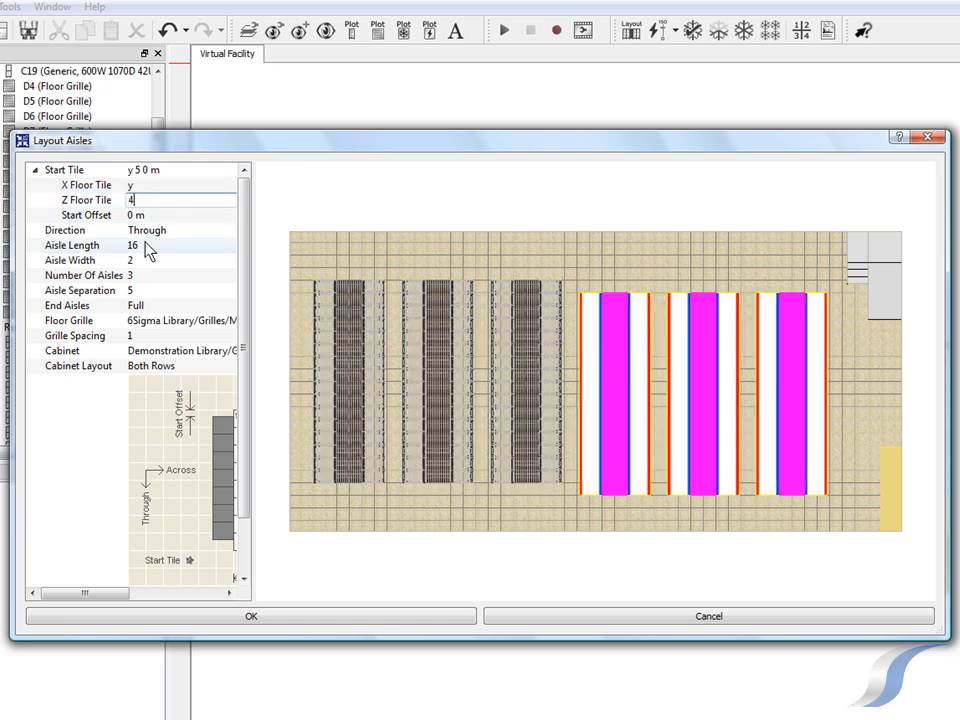
left_click(145, 247)
left_click(145, 274)
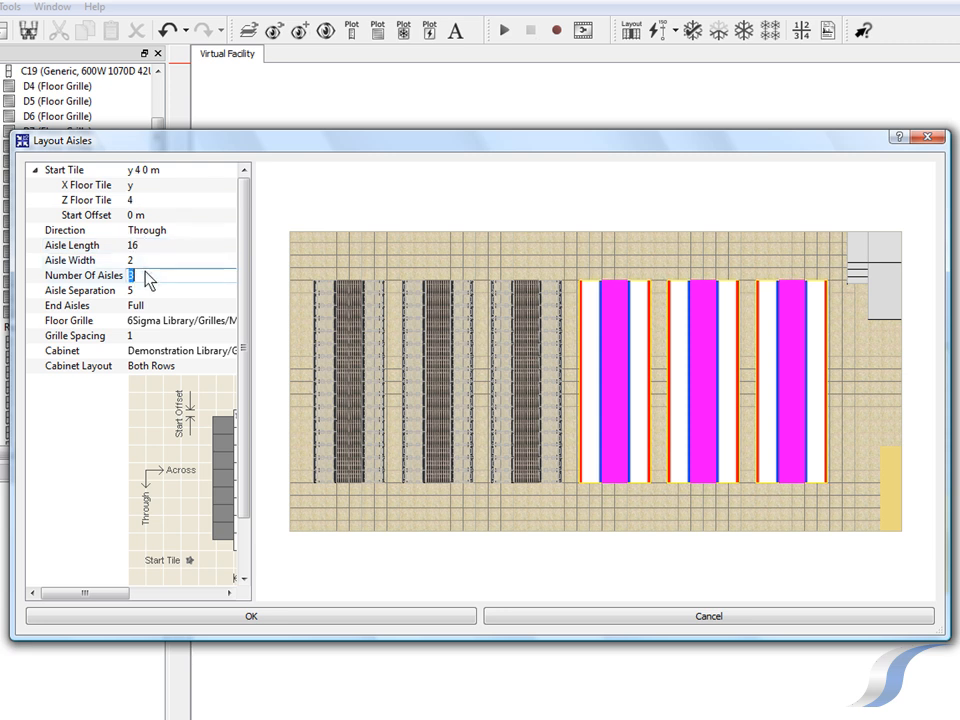
type("1")
key("Return")
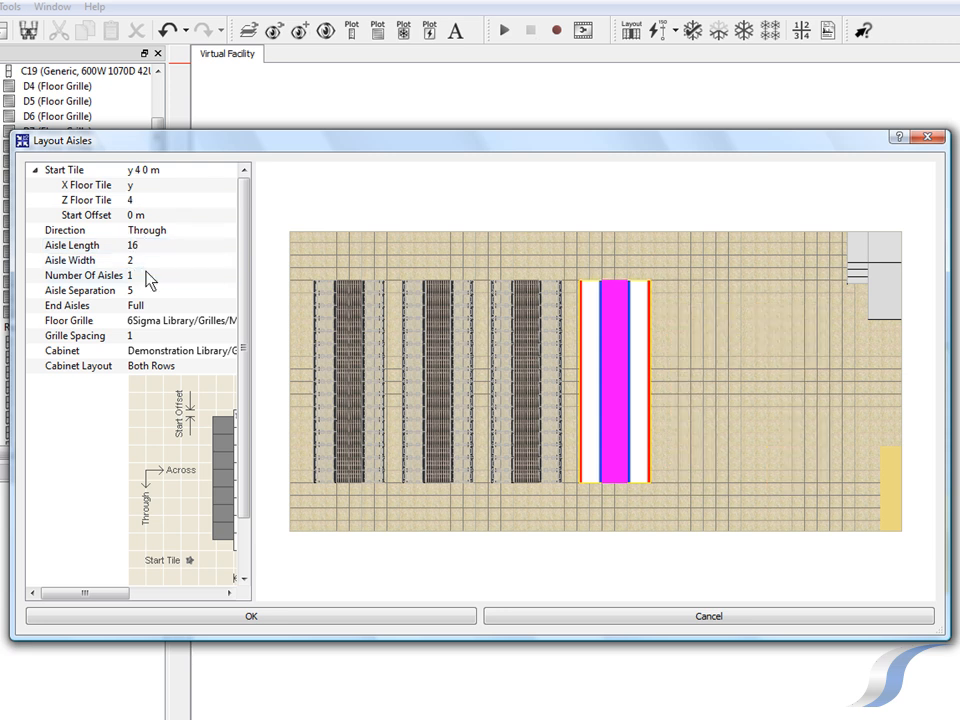
Choose the Cooper B Line 800x1000 cabinet from the Demonstration Library, limit the cabinet layout to Left Row and create the aisle.
left_click(150, 352)
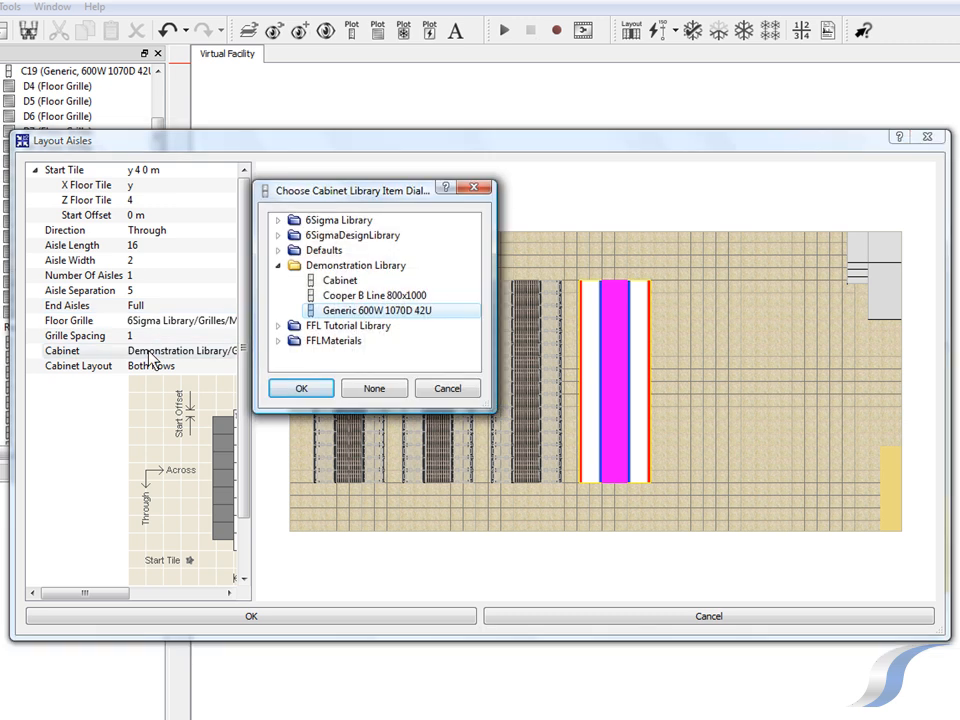
left_click(330, 295)
left_click(309, 387)
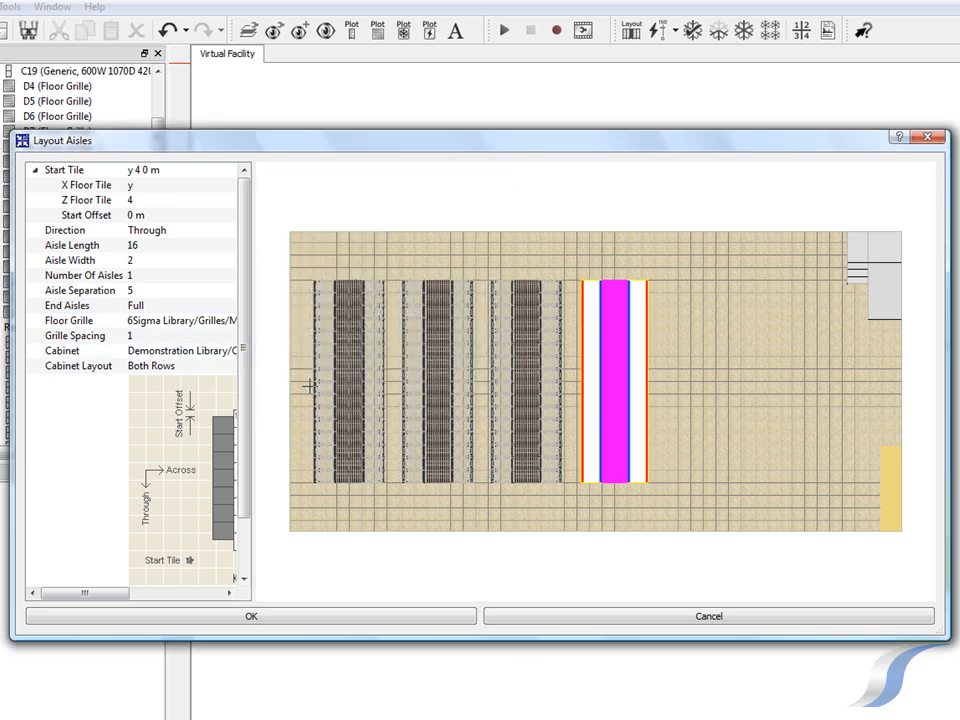
left_click(172, 369)
left_click(172, 369)
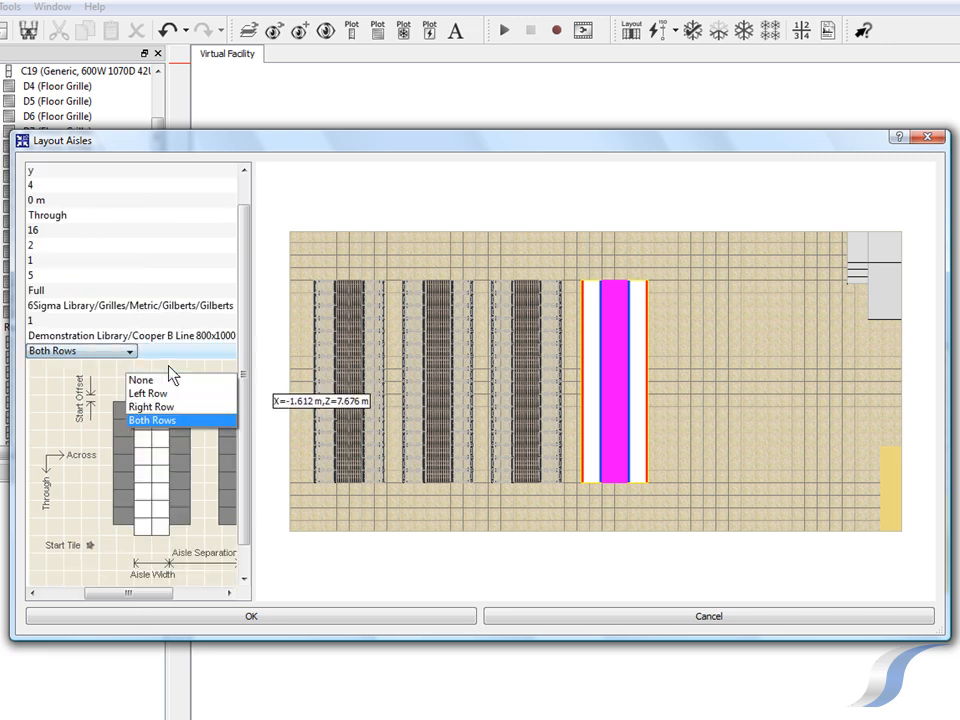
left_click(150, 393)
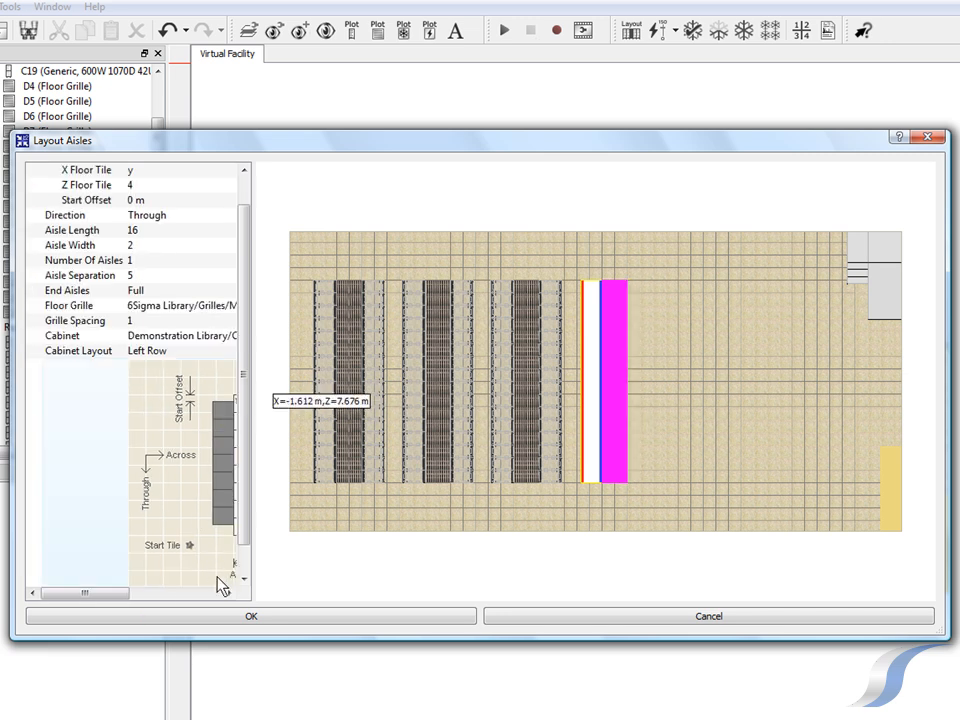
left_click(224, 619)
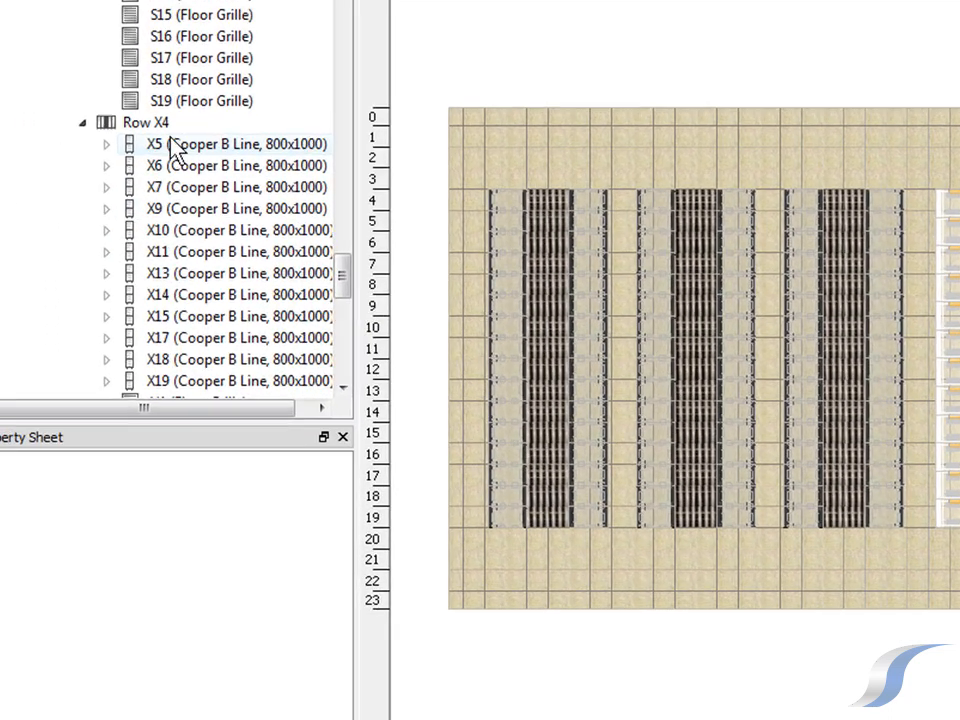
Set the front offset of the Cooper B Line cabinet row, Row X4, to -0.2 m.
left_click(28, 253)
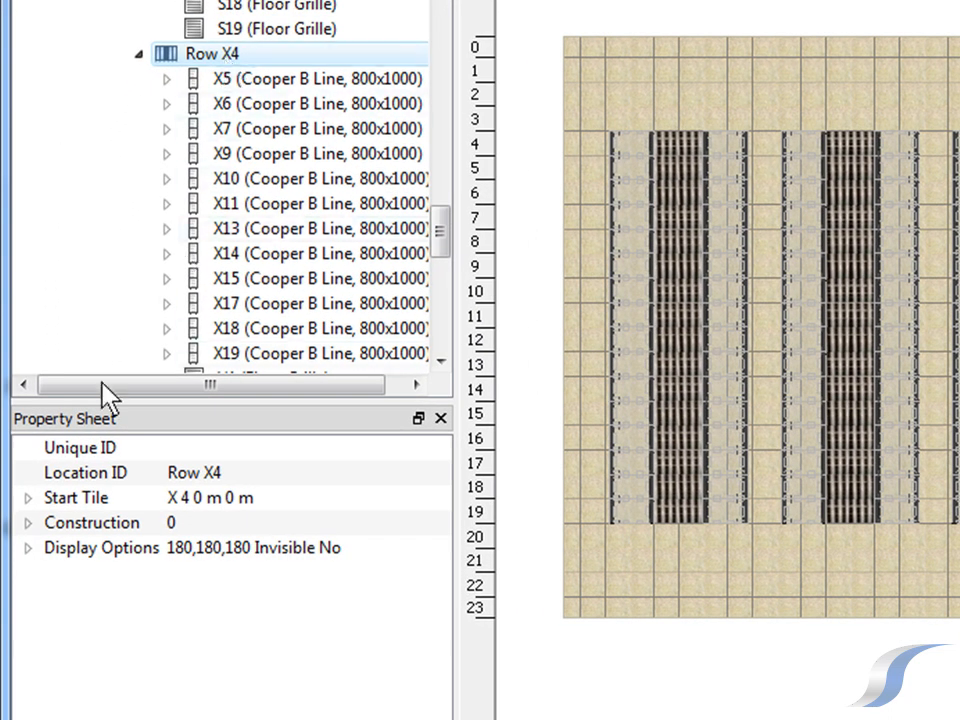
left_click(28, 497)
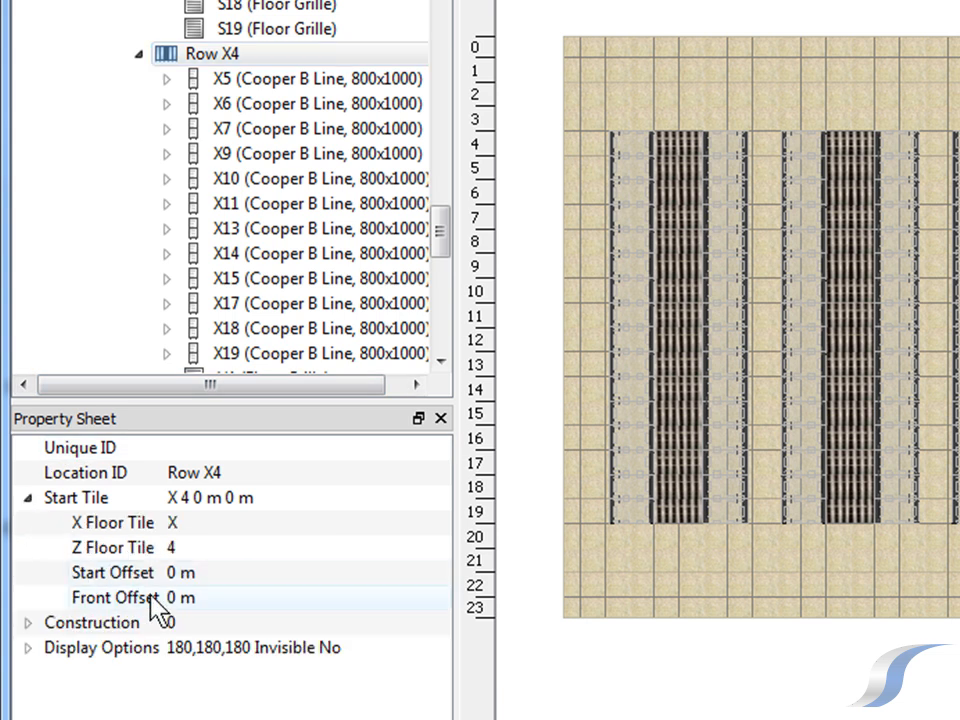
left_click(180, 597)
type("-1")
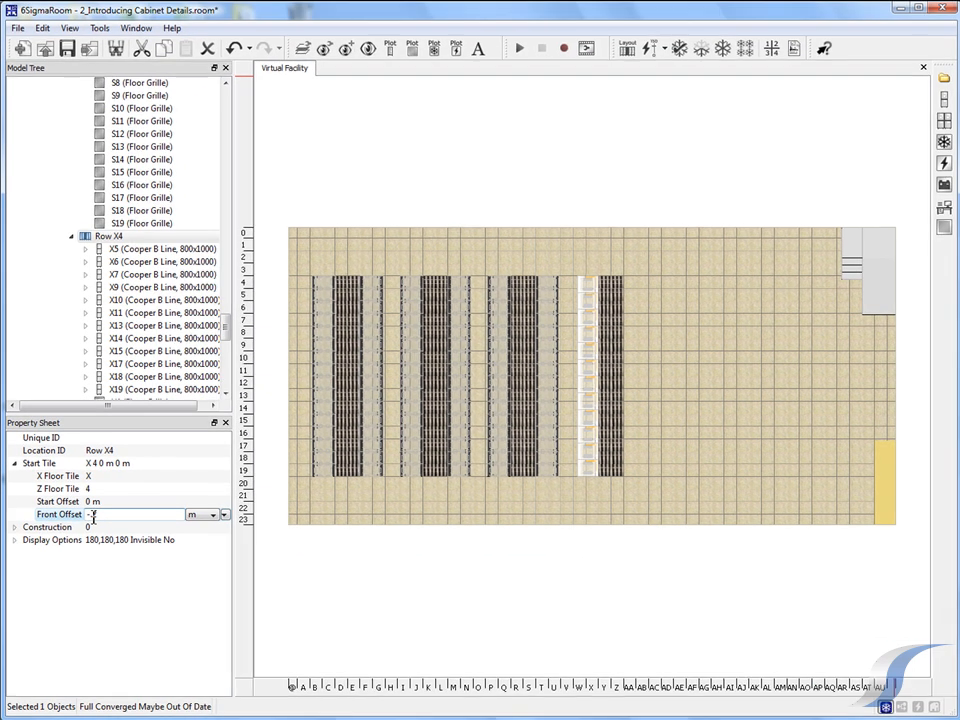
key("Return")
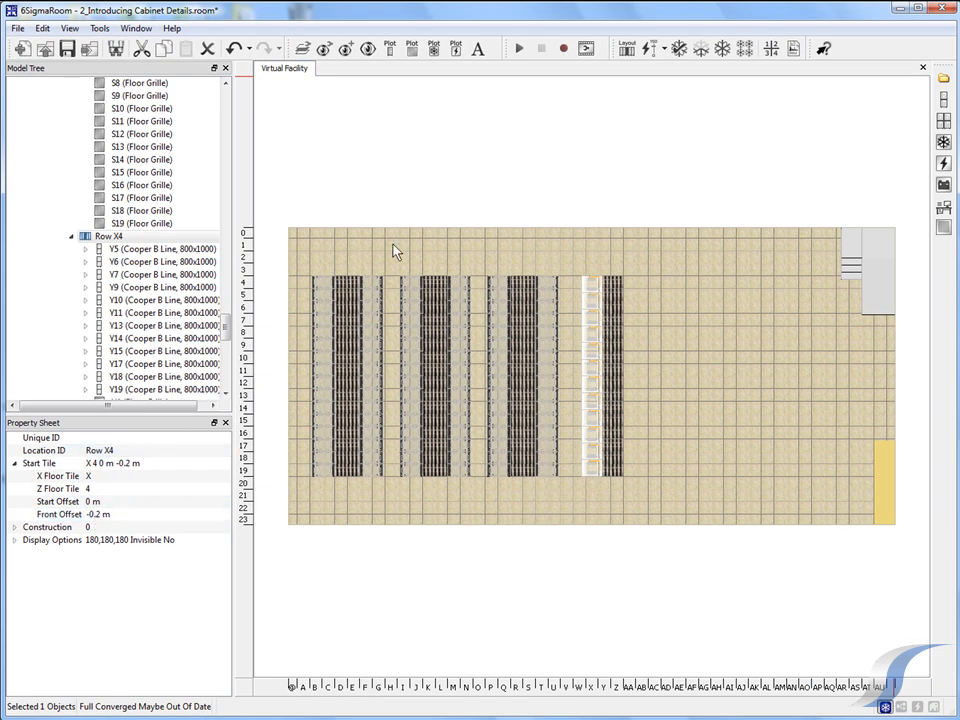
Create one aisle from start tile z 4 with Half end aisles, the Demonstration Library Cabinet and Both Rows.
left_click(626, 56)
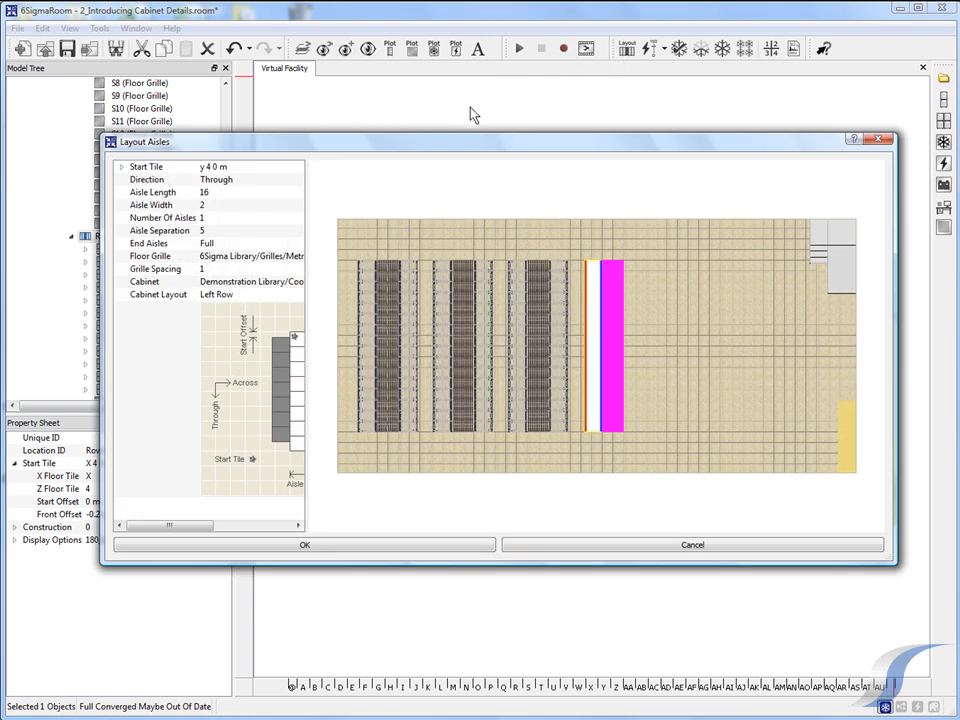
left_click_drag(302, 176, 456, 193)
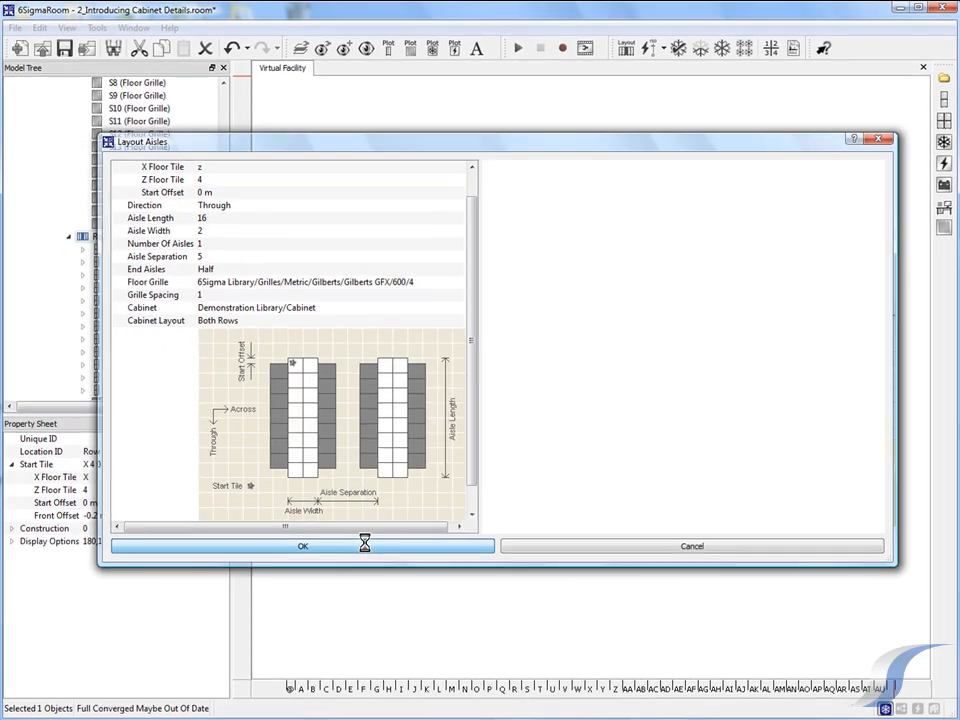
left_click(330, 611)
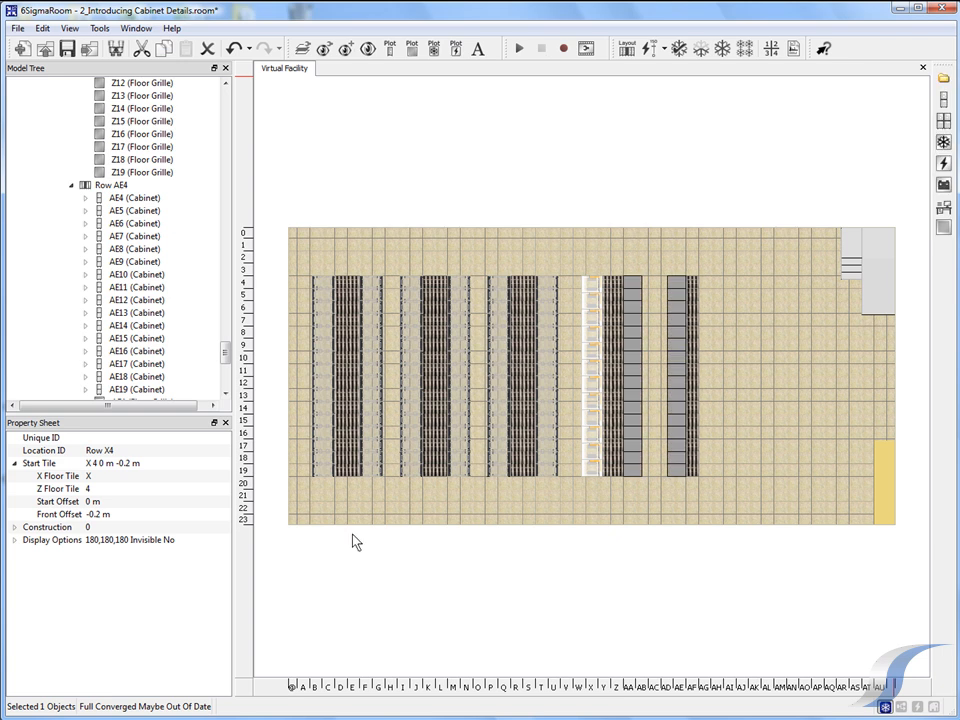
Begin another aisle layout with no cabinet assigned and the cabinet layout set to Right Row.
left_click(628, 53)
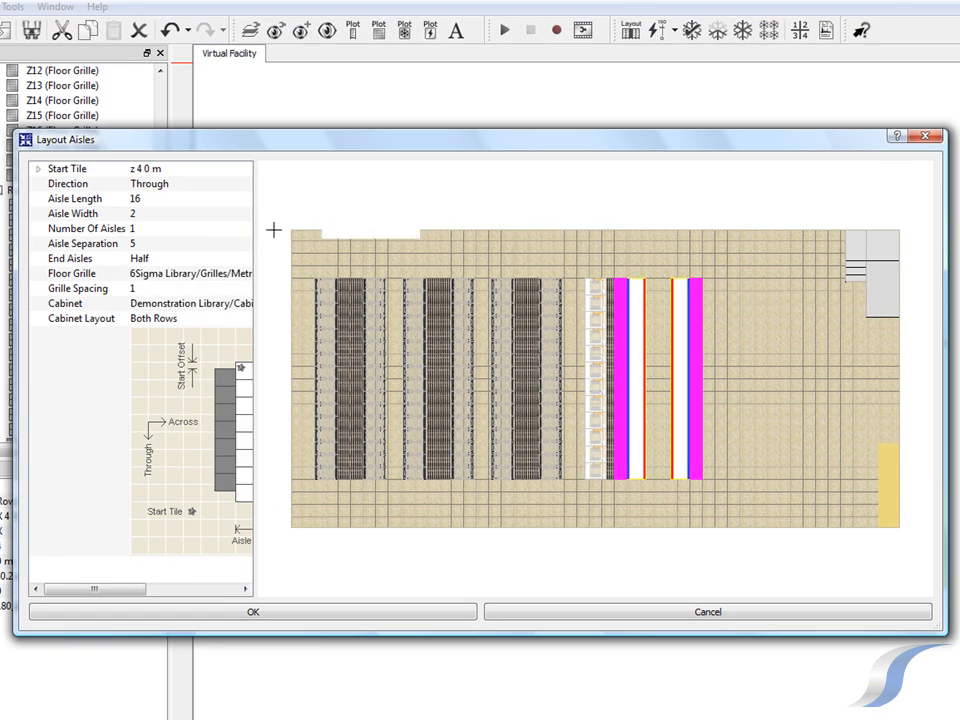
left_click_drag(256, 230, 458, 241)
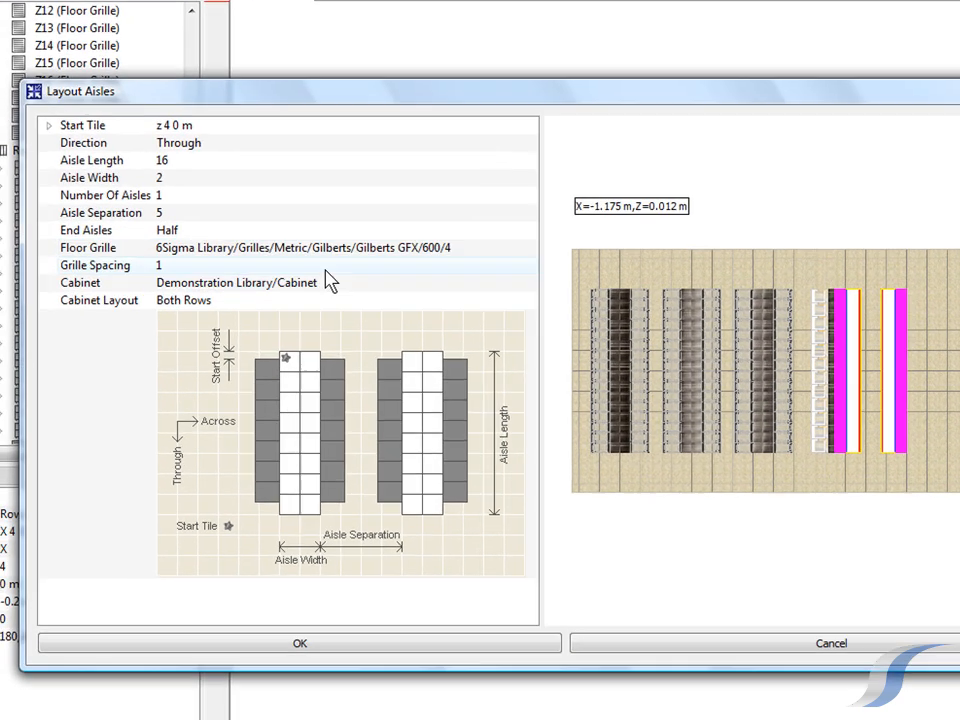
left_click(256, 303)
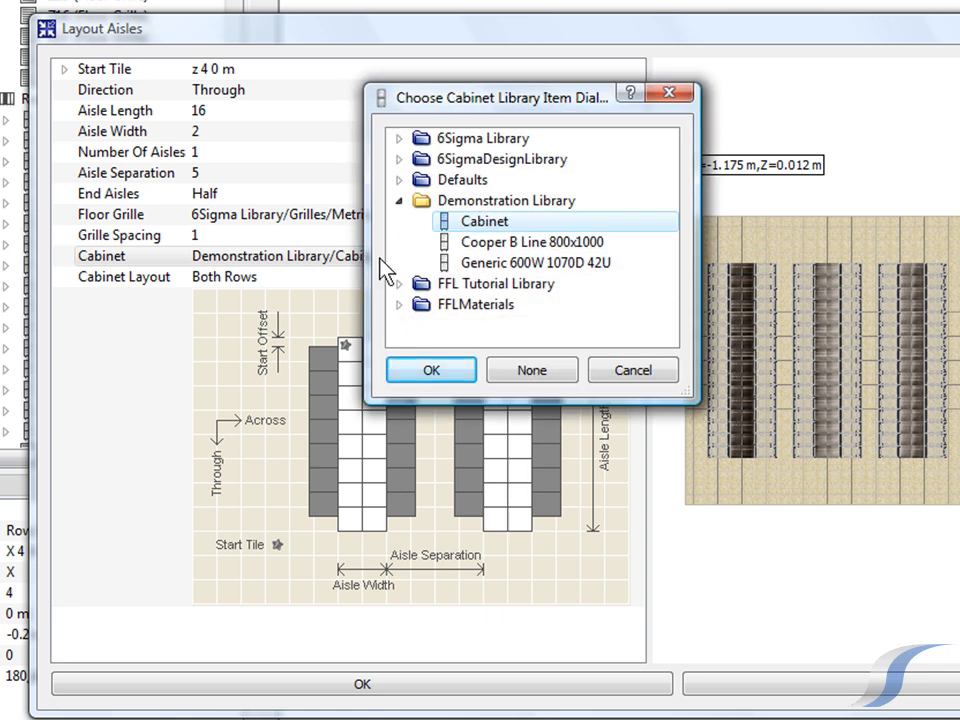
left_click(535, 370)
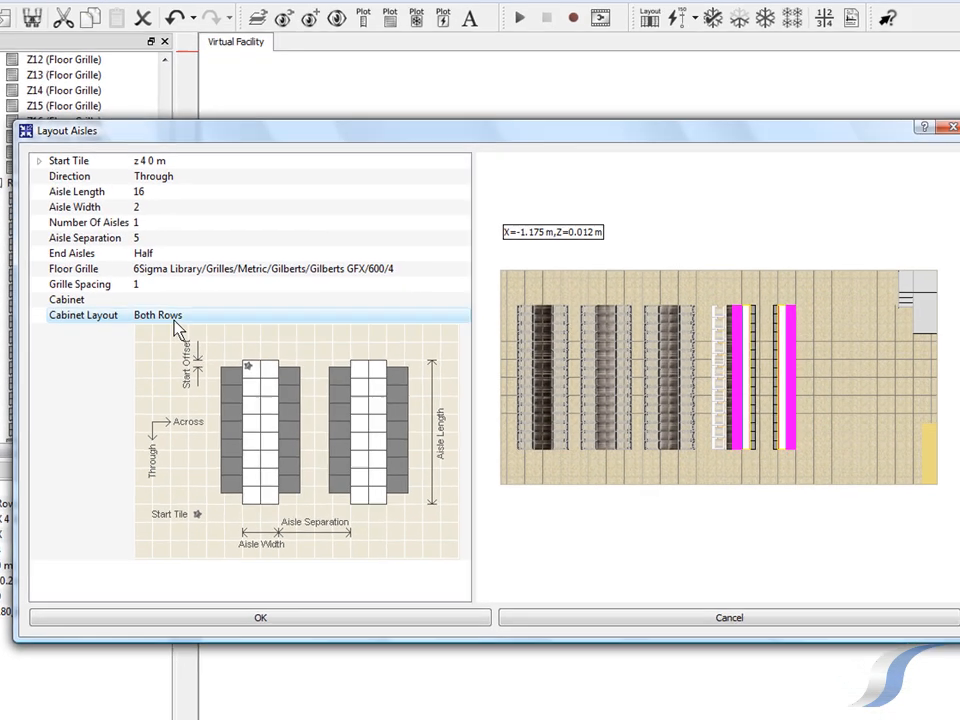
left_click(236, 285)
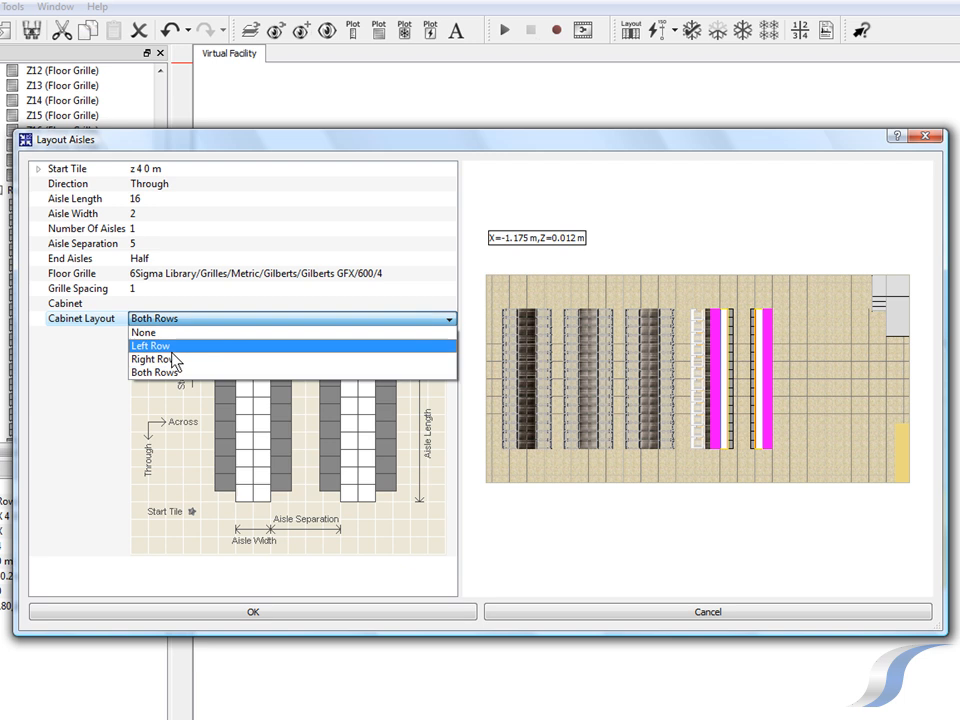
left_click(153, 359)
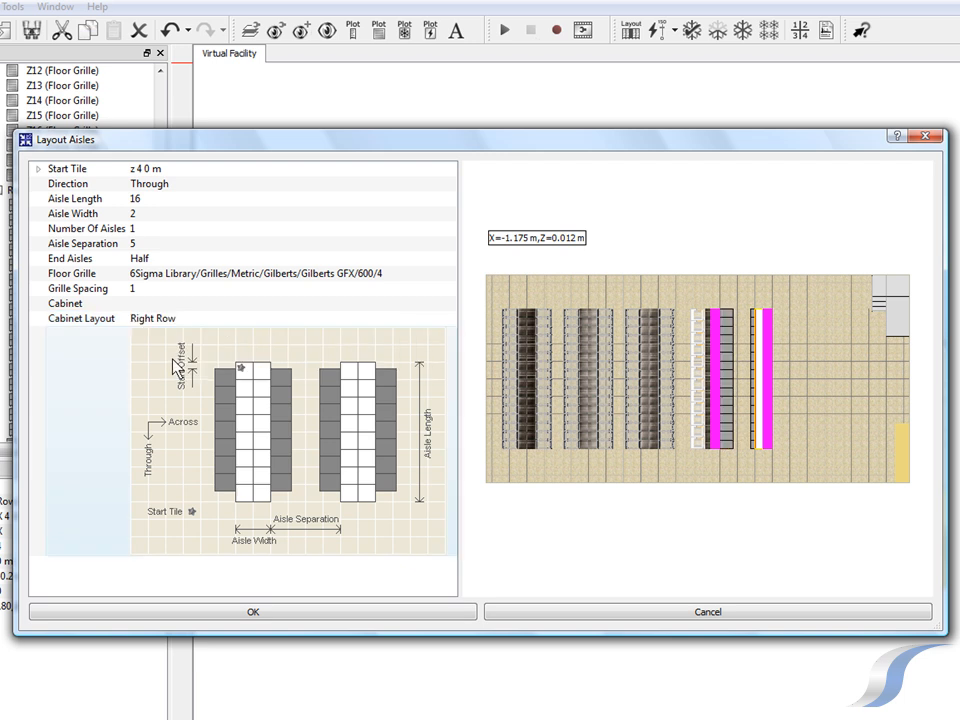
Set the aisle width to 1 and the start tile's X floor tile to ag.
left_click(152, 214)
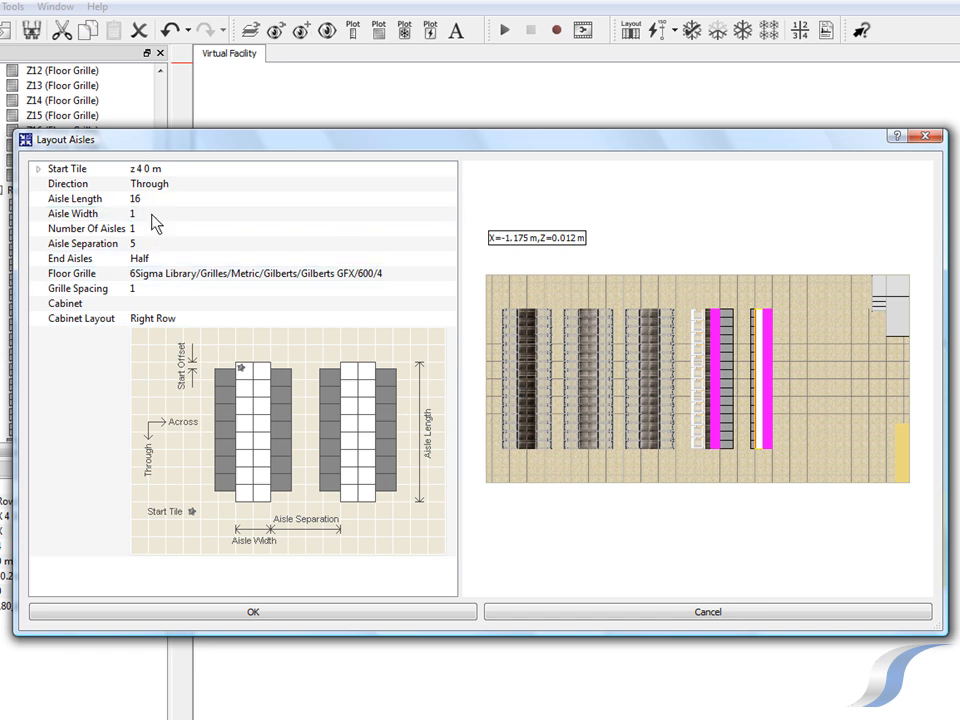
left_click(38, 169)
left_click(136, 186)
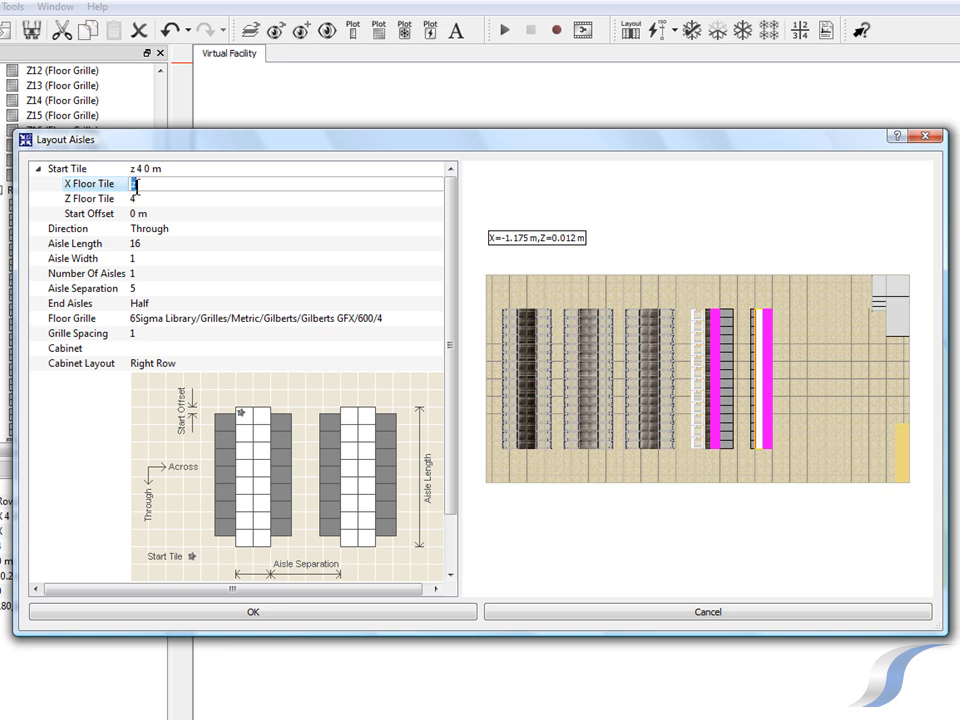
type("au")
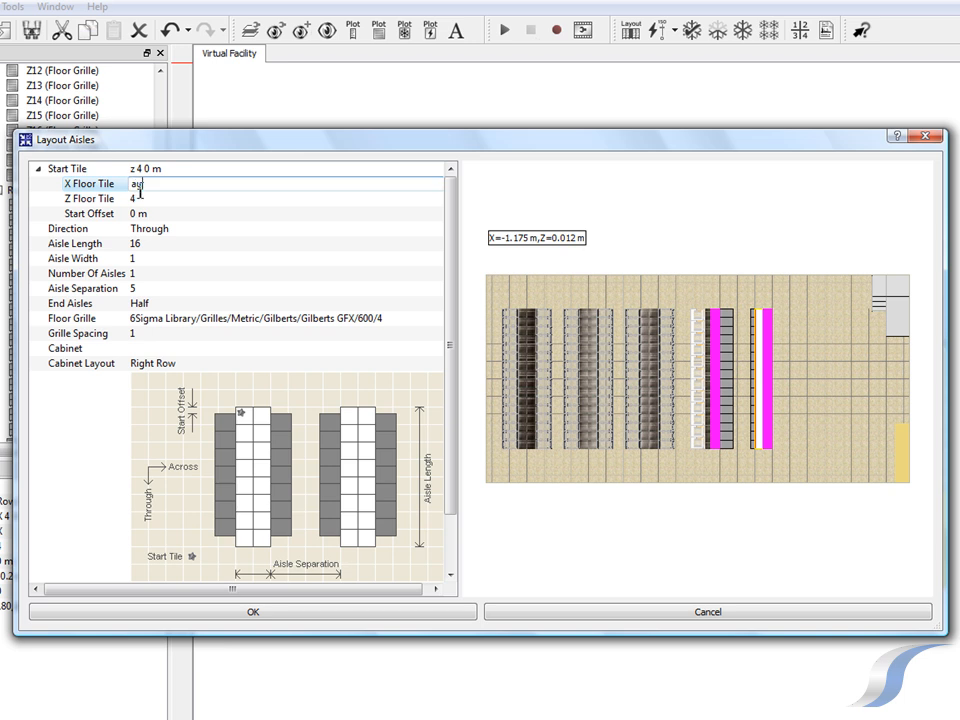
key("Return")
Set the end aisles to Full and create the grille aisle.
left_click(148, 305)
left_click(149, 306)
left_click(155, 319)
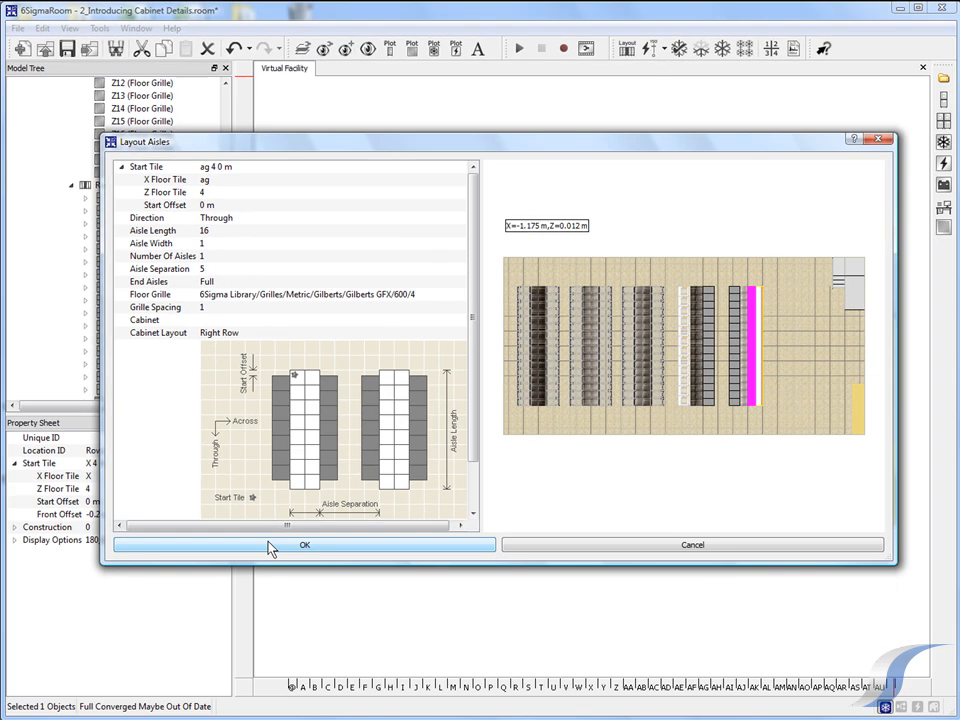
left_click(269, 546)
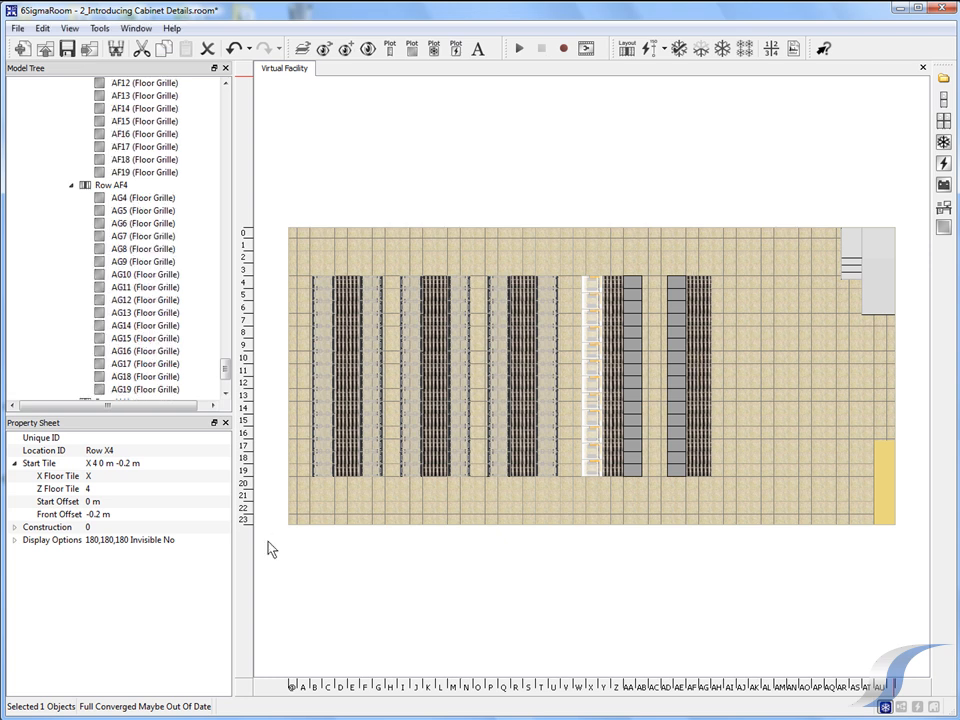
Add a new cluster to the empty Row AH4, keeping its default properties.
left_click(225, 394)
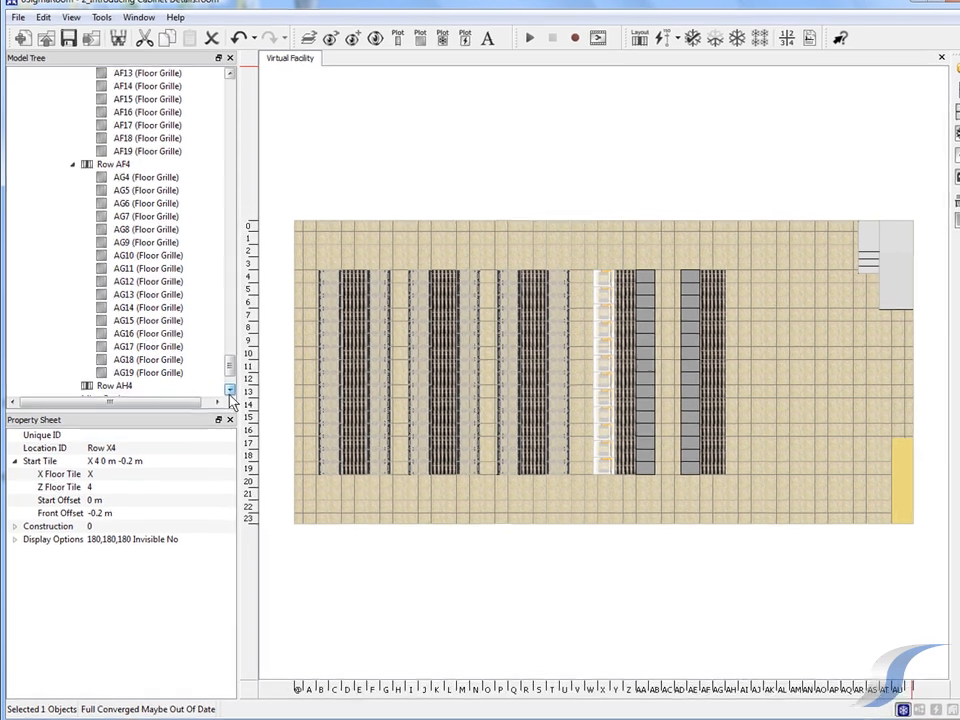
left_click(230, 391)
left_click(127, 386)
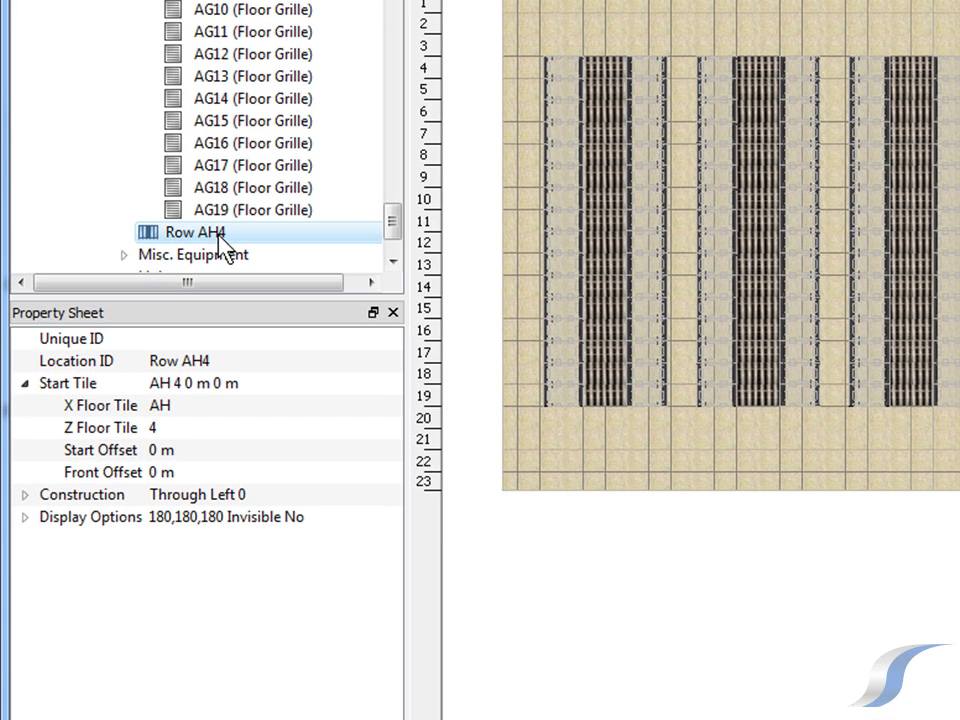
right_click(218, 237)
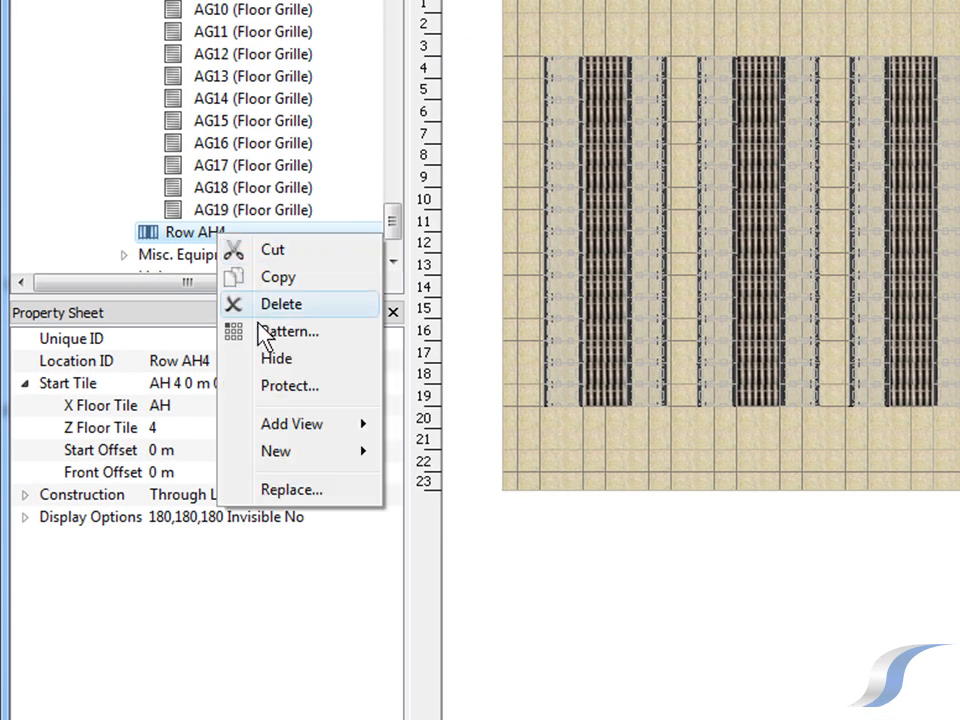
mouse_move(287, 452)
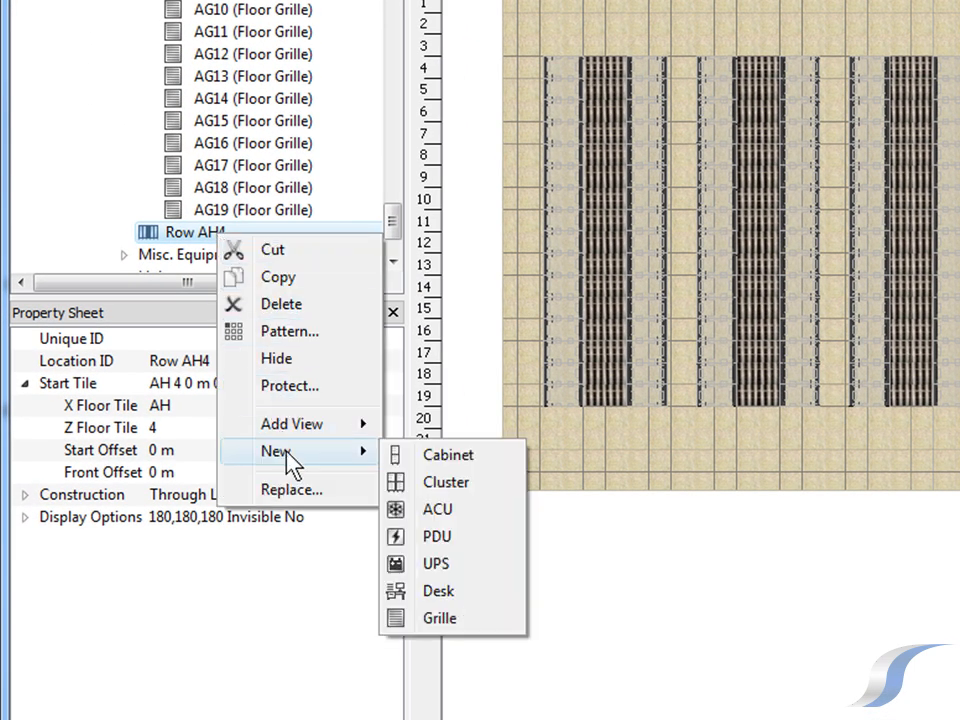
left_click(406, 482)
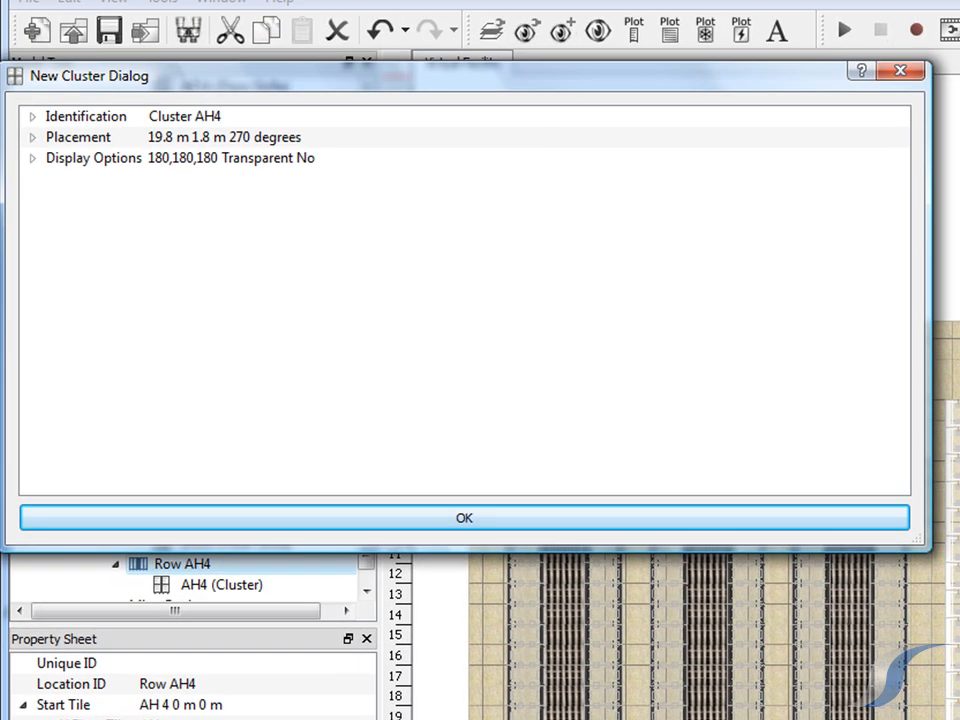
left_click(370, 518)
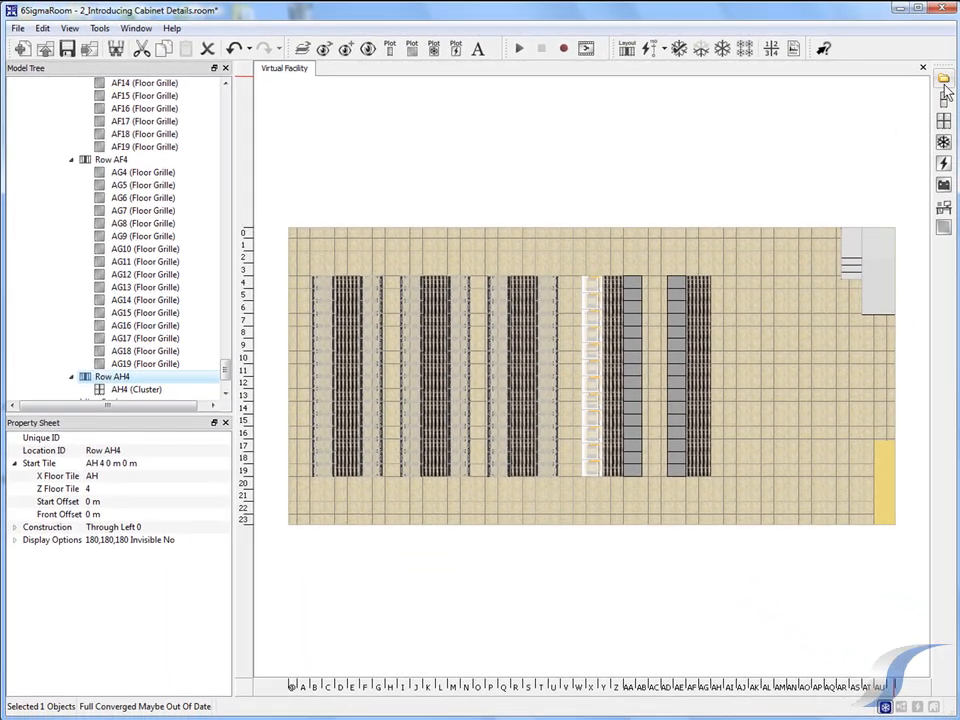
Add a Sun SunRack 900-38 from the 6Sigma Library's Rack and Stack Sun Microsystems cabinets to the AH4 cluster.
left_click(944, 80)
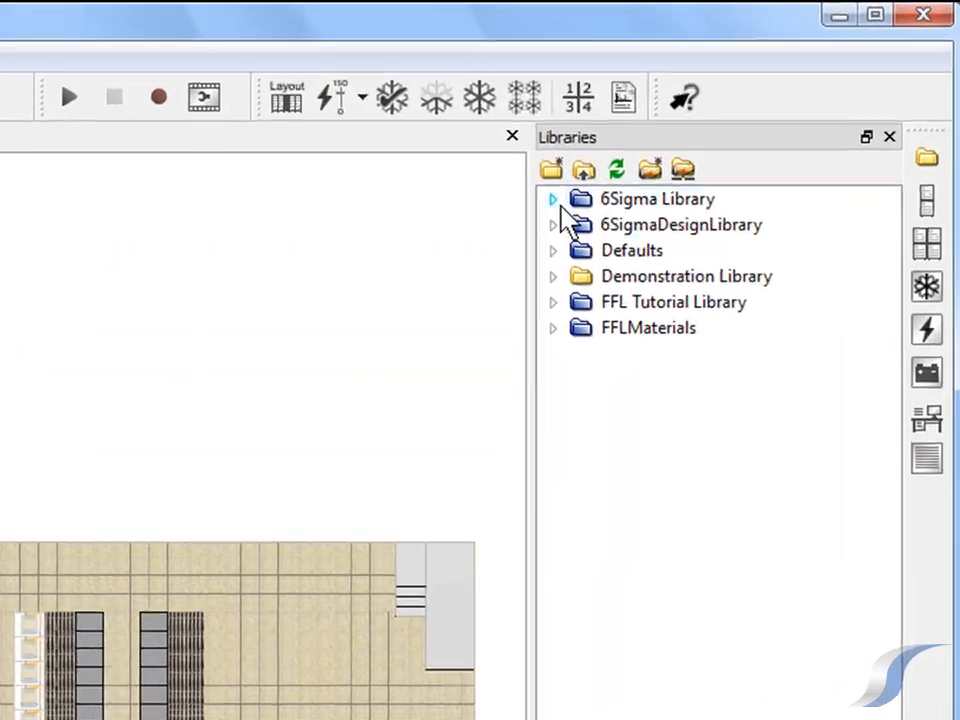
left_click(553, 199)
left_click(581, 250)
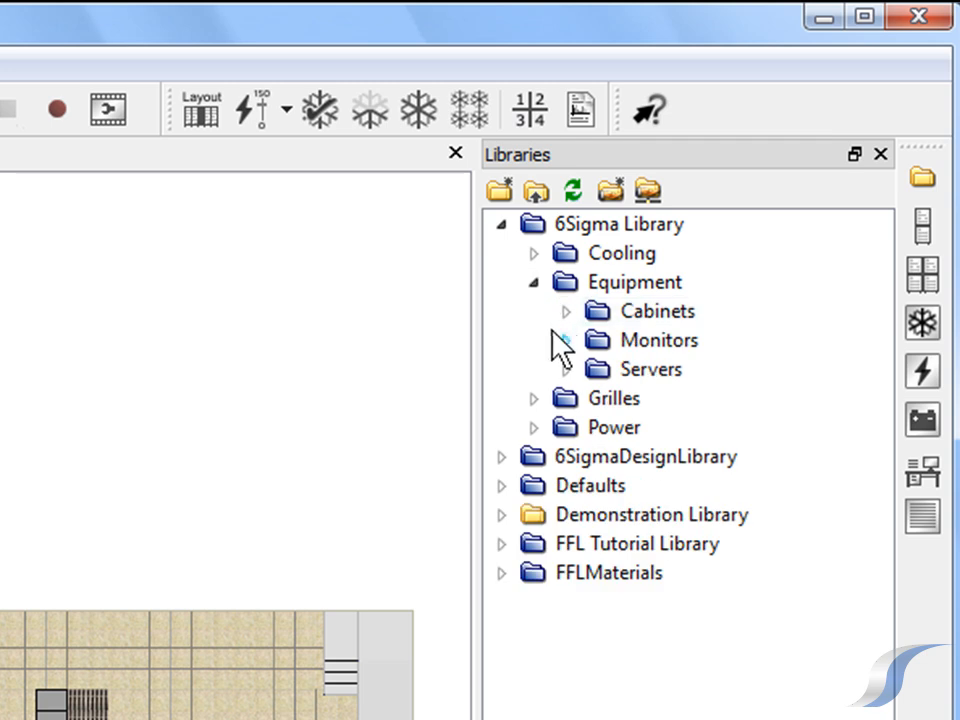
left_click(566, 314)
left_click(599, 340)
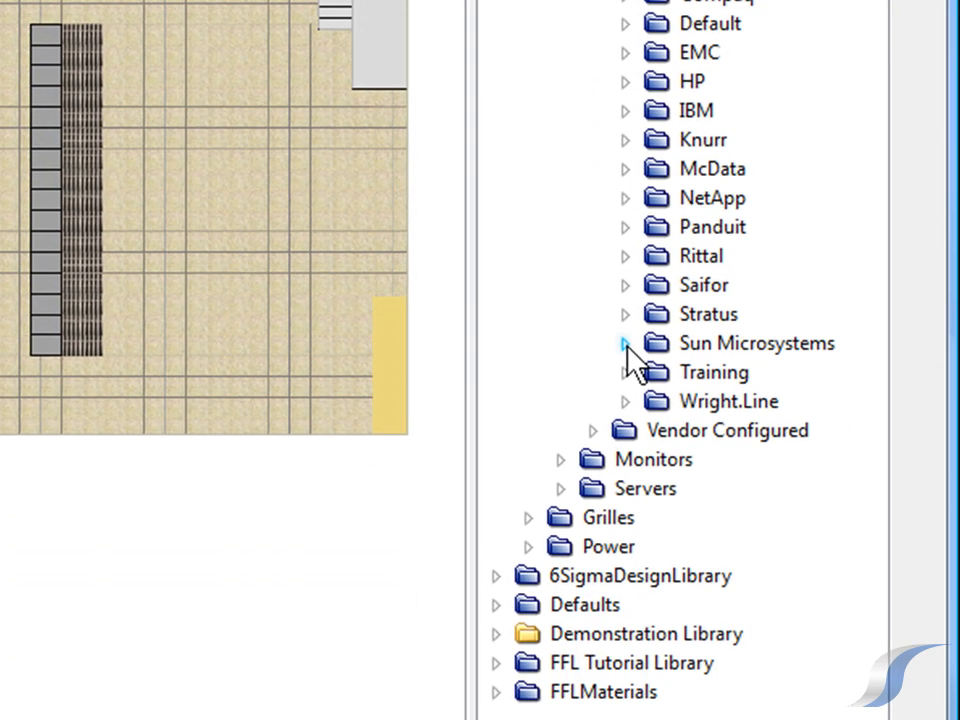
left_click(627, 342)
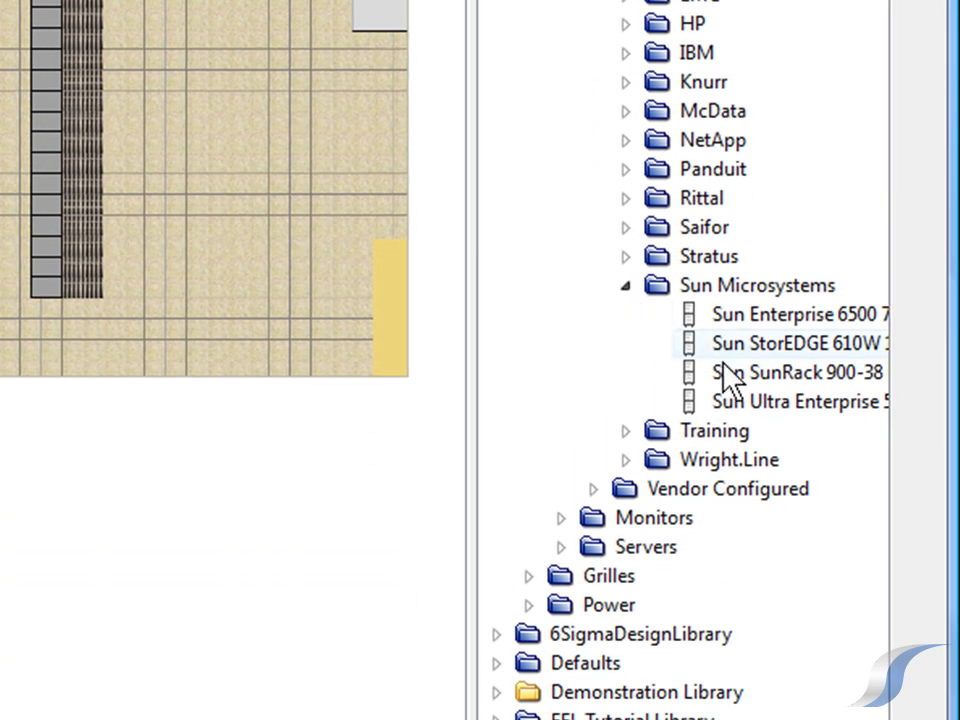
left_click_drag(724, 366, 481, 370)
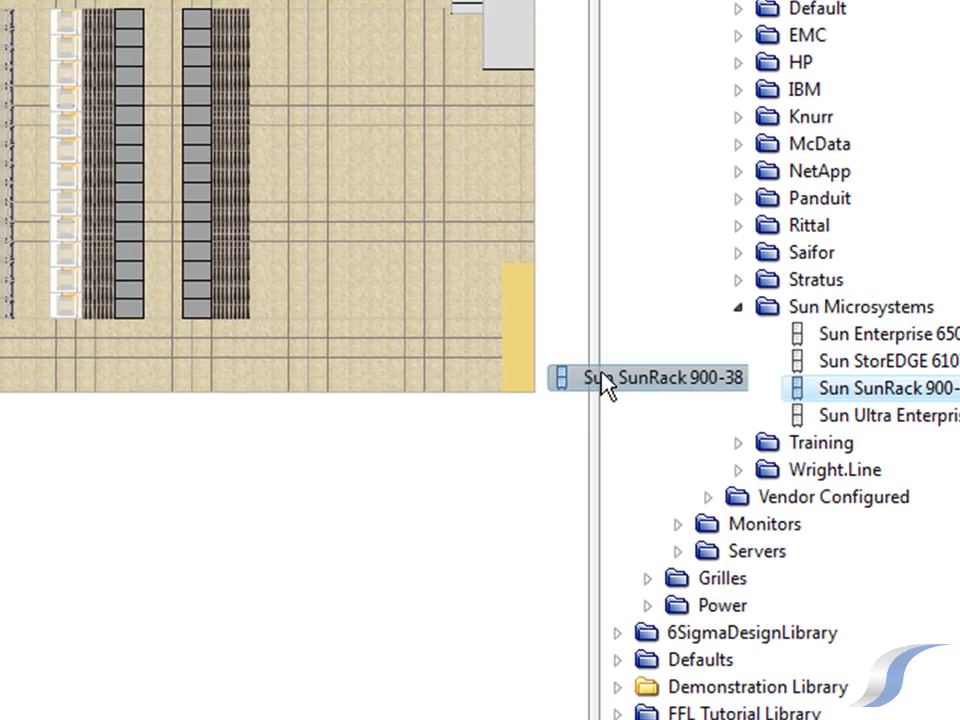
left_click_drag(604, 385, 236, 325)
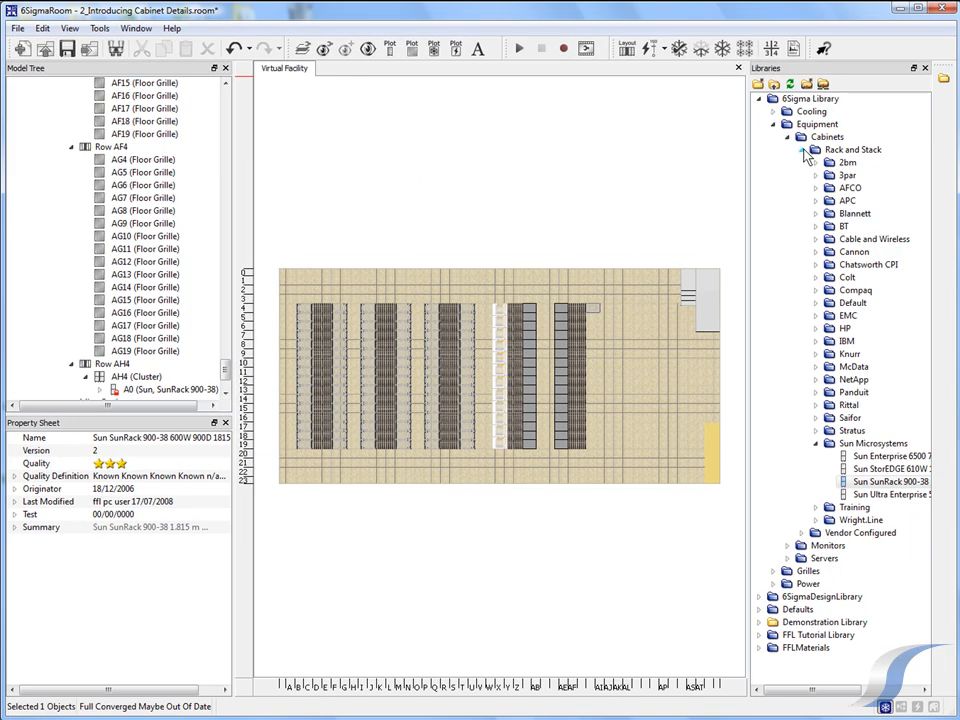
Add a Sun SunFire E25K from the Vendor Configured Sun cabinets to the AH4 cluster.
left_click(803, 150)
left_click(803, 163)
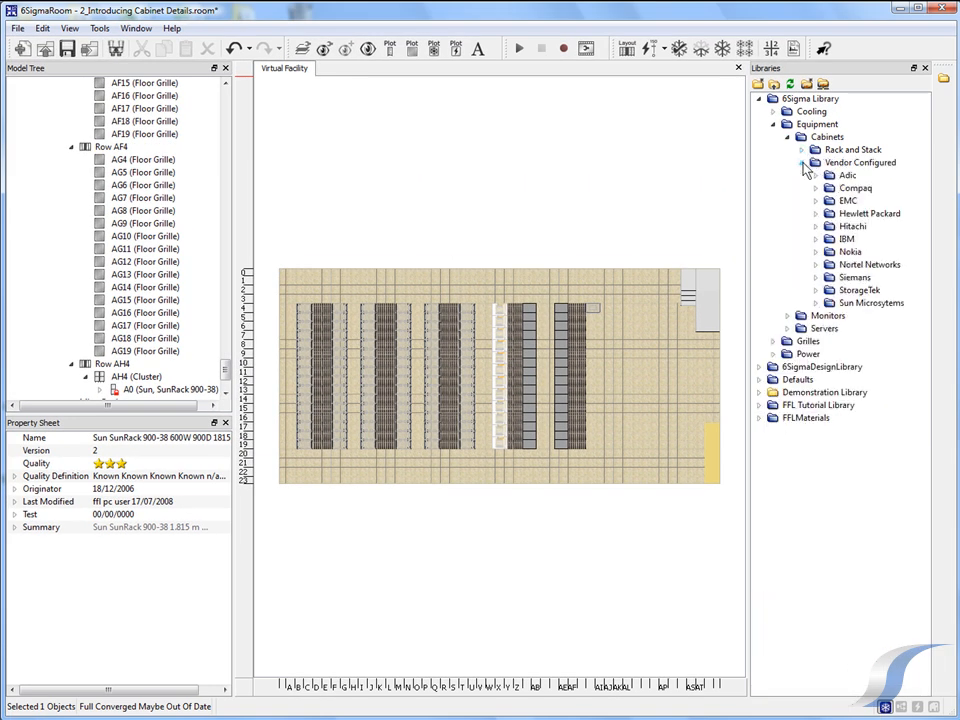
left_click(816, 303)
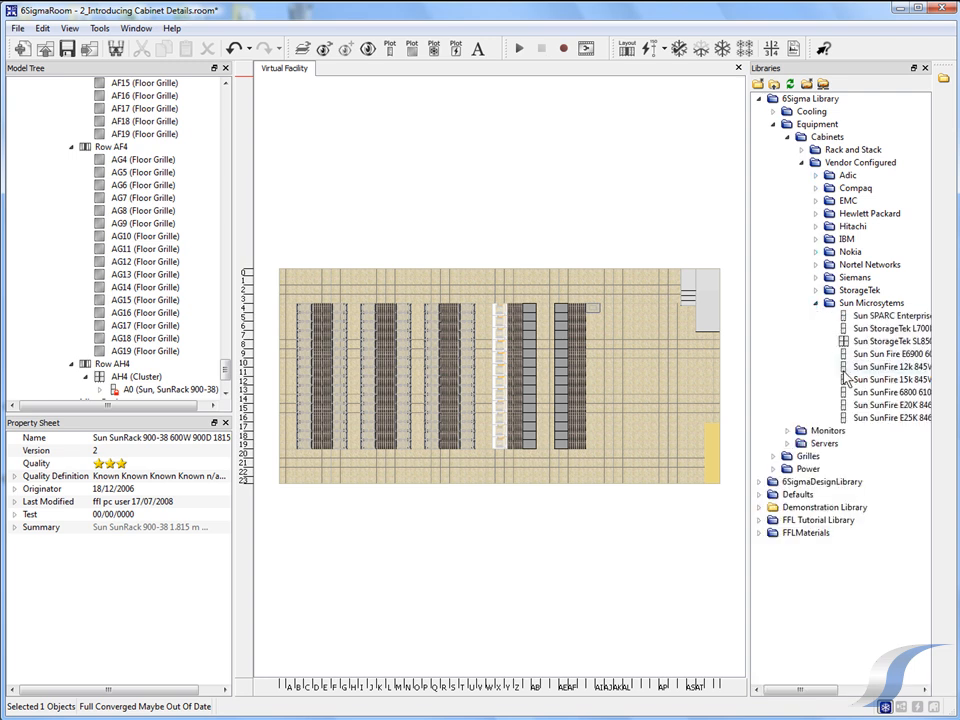
left_click_drag(872, 425, 211, 379)
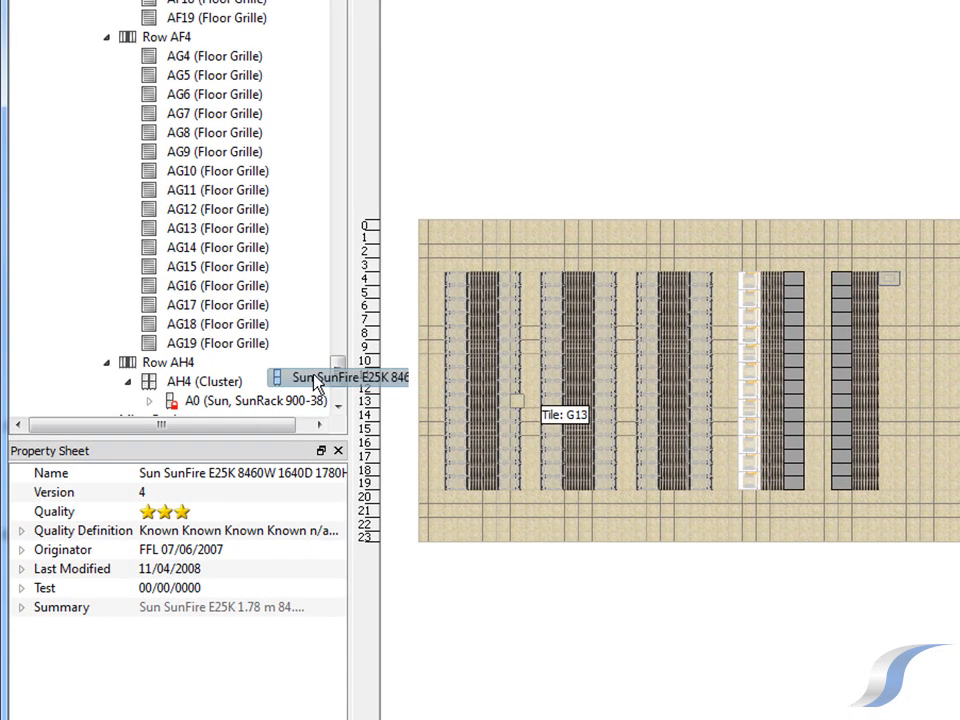
left_click_drag(316, 384, 240, 392)
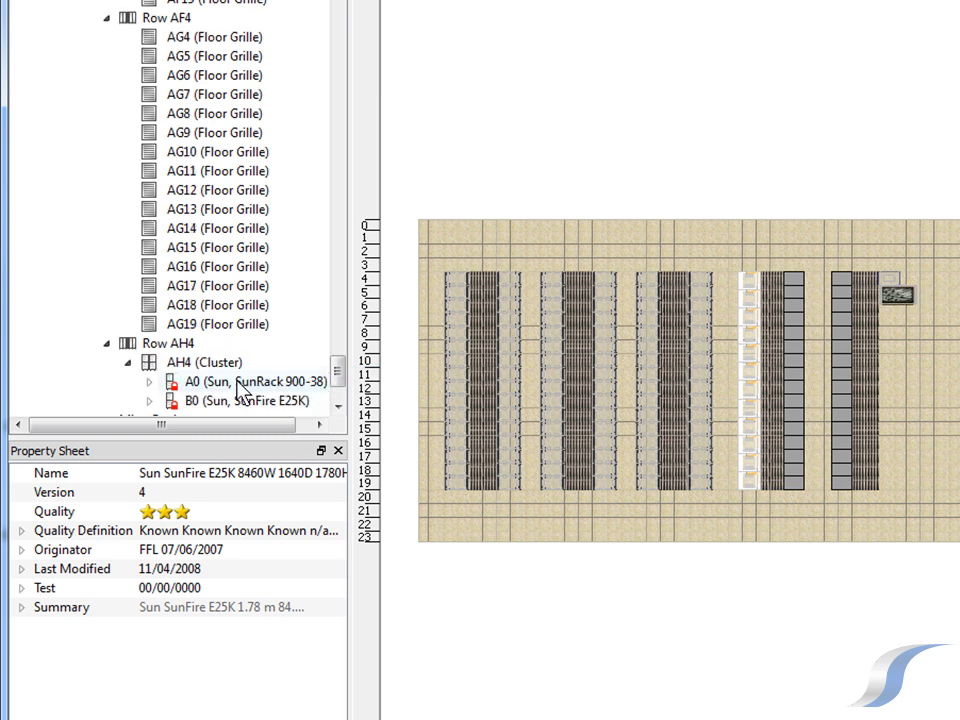
Copy the SunRack 900-38 cabinet A0 and paste the duplicate into the AH4 cluster.
left_click(238, 386)
right_click(242, 388)
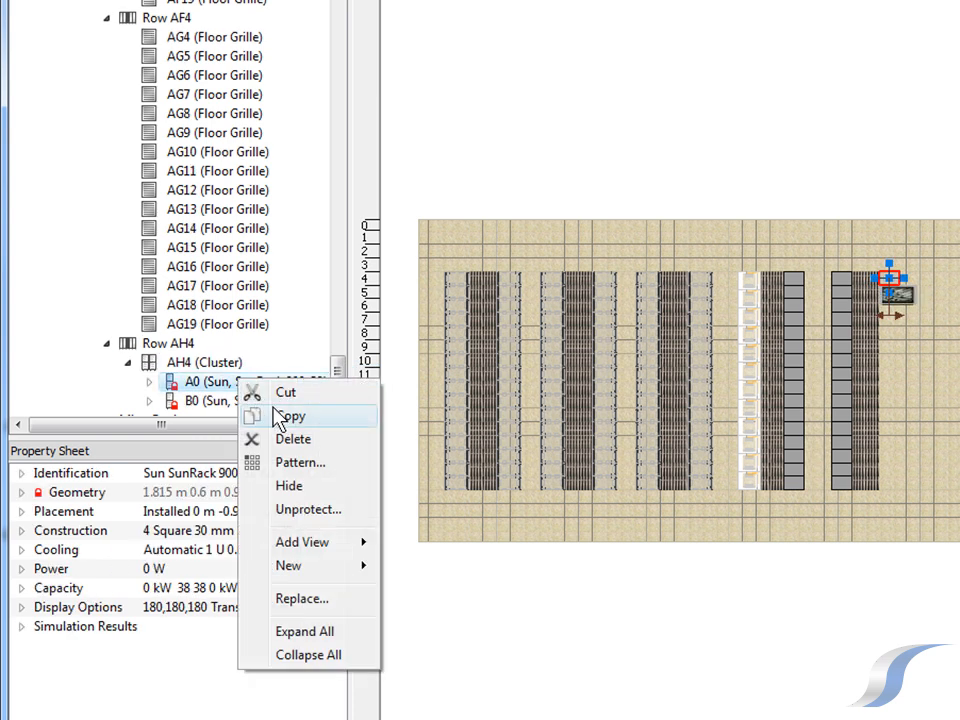
left_click(282, 420)
left_click(203, 366)
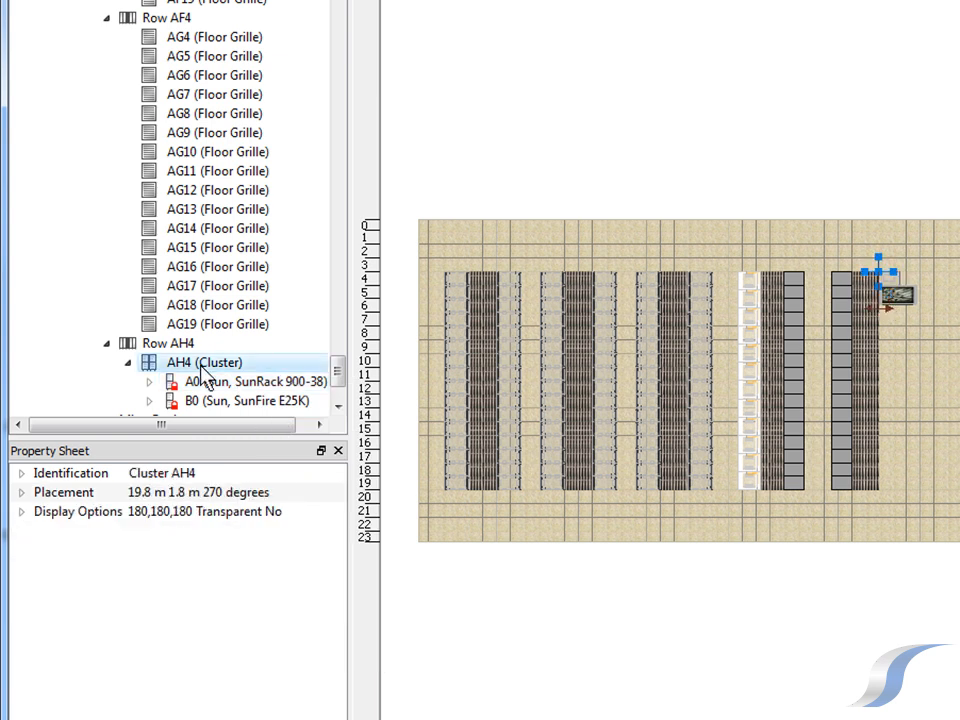
right_click(205, 368)
left_click(253, 427)
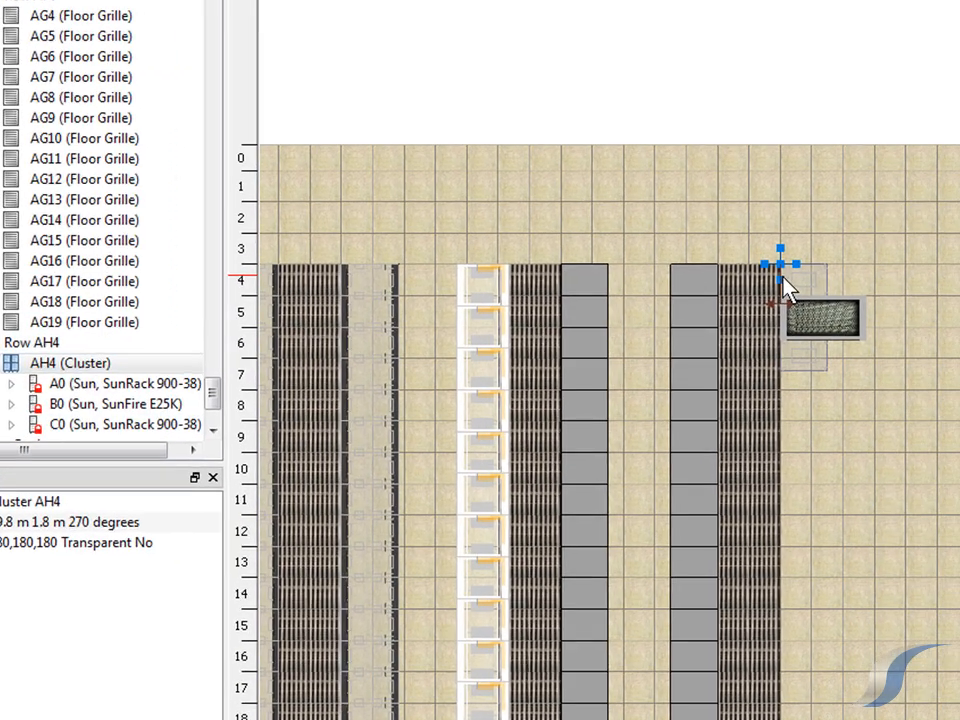
Move the AH4 cluster 0.15 m along the row, away from the row's start.
right_click(875, 272)
left_click(890, 283)
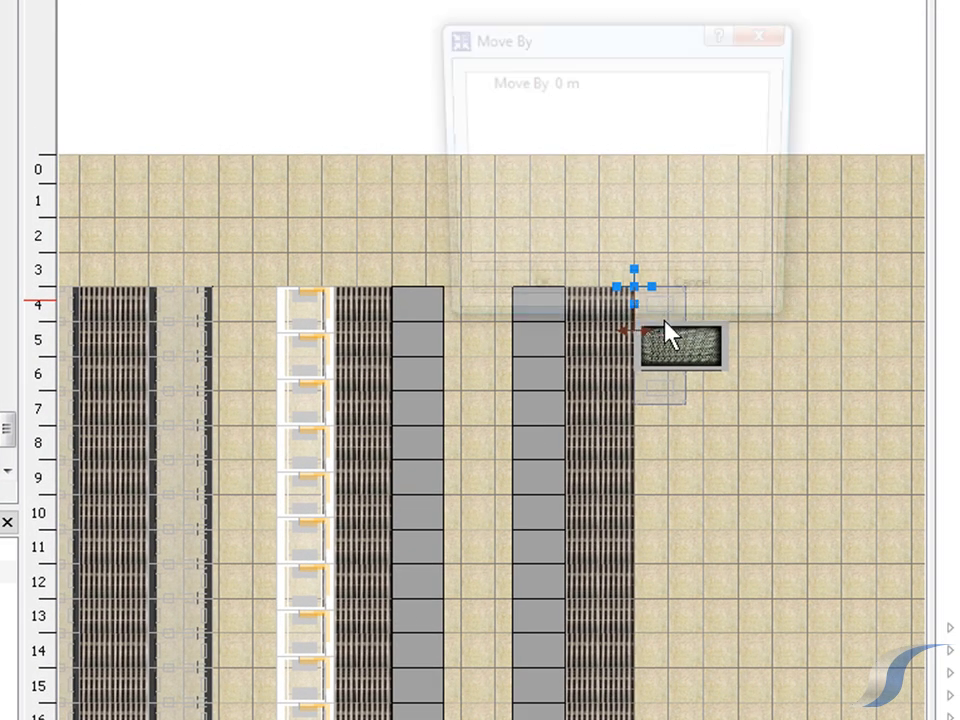
left_click(570, 84)
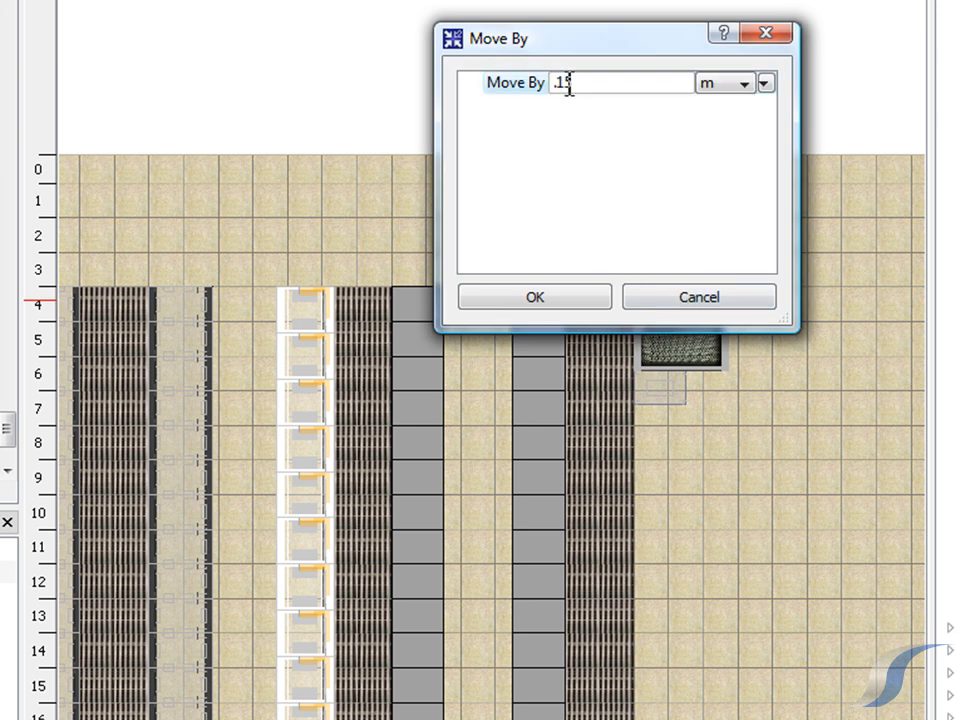
type(".15")
key("Return")
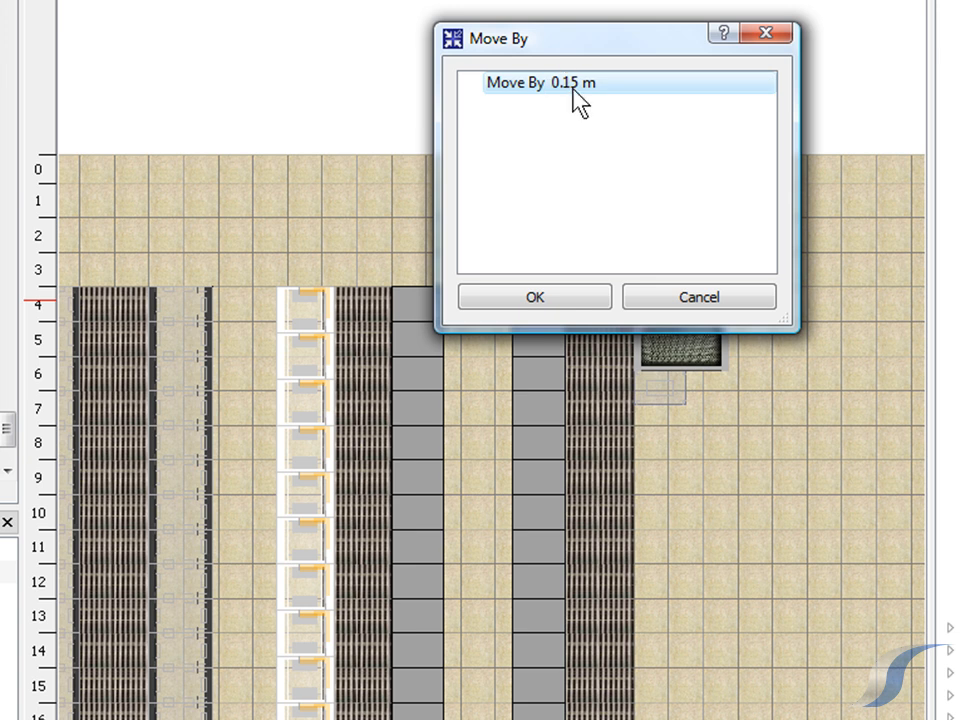
left_click(572, 300)
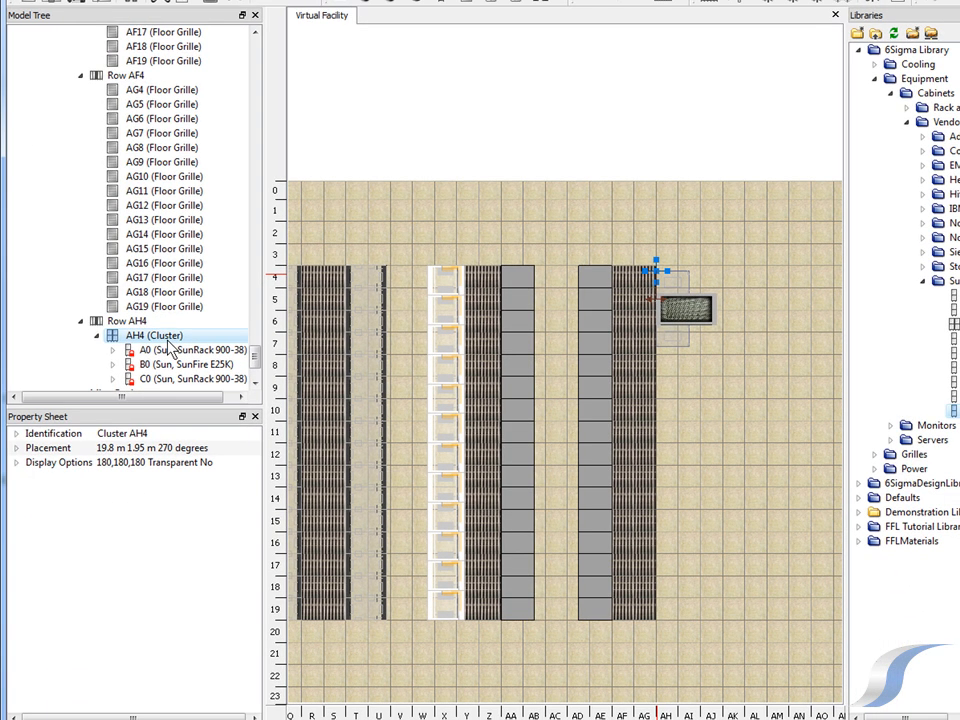
Pattern the AH4 cluster along Z at a 2.4 m pitch to make four clusters in total.
right_click(168, 346)
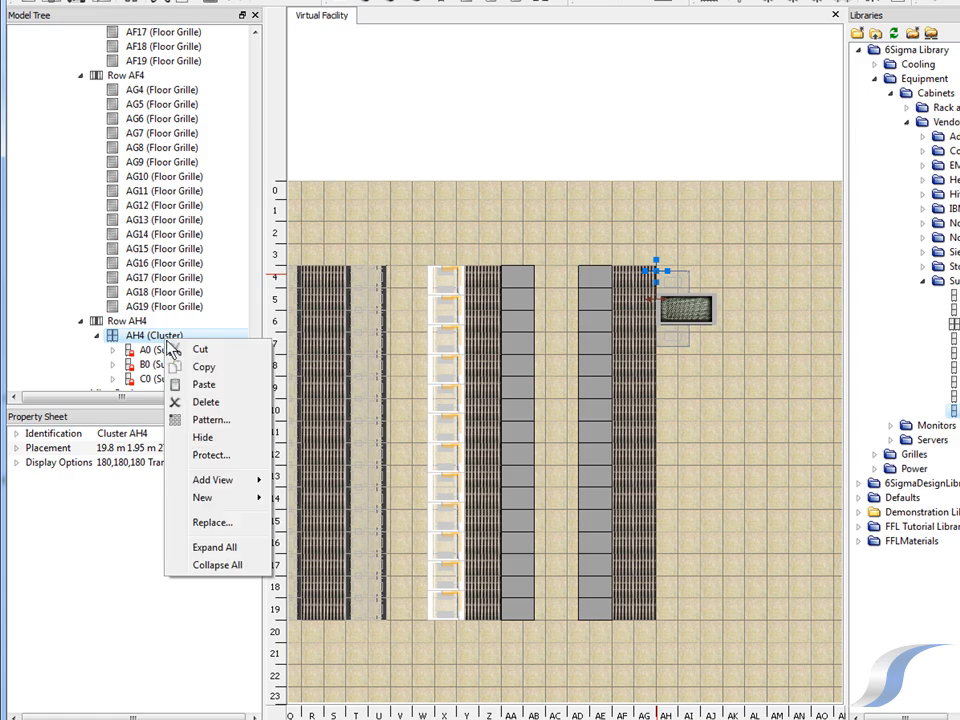
left_click(203, 421)
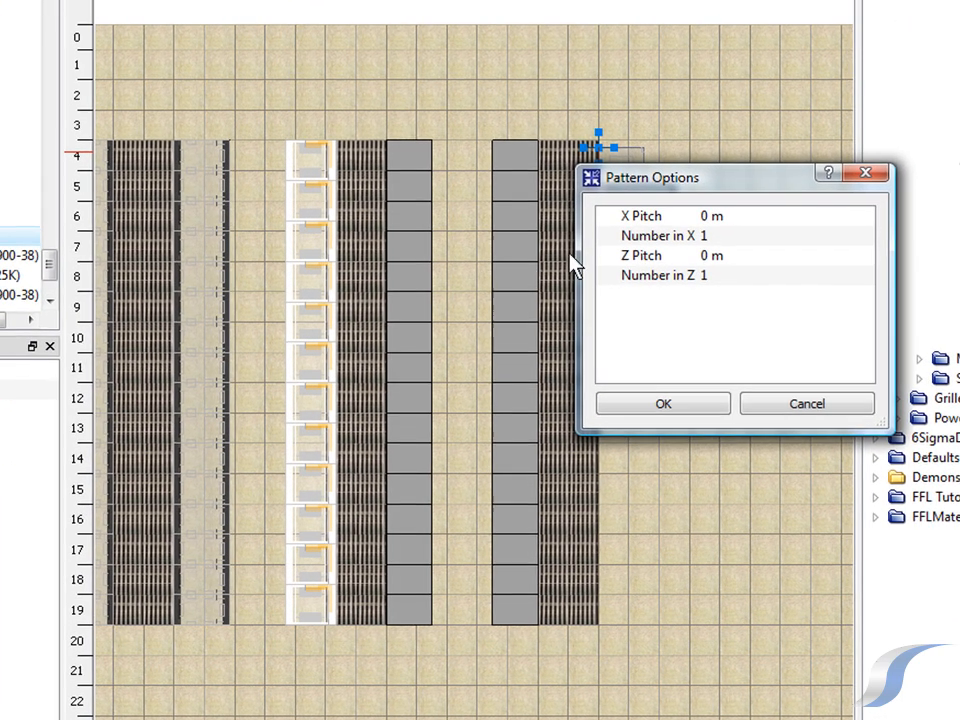
left_click(709, 256)
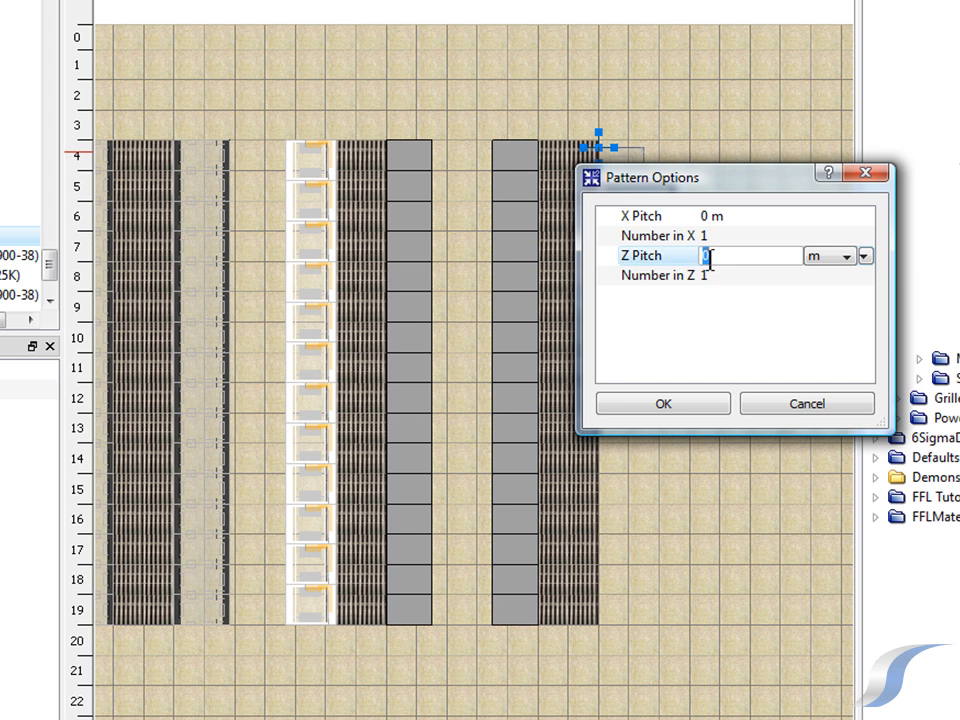
left_click(708, 276)
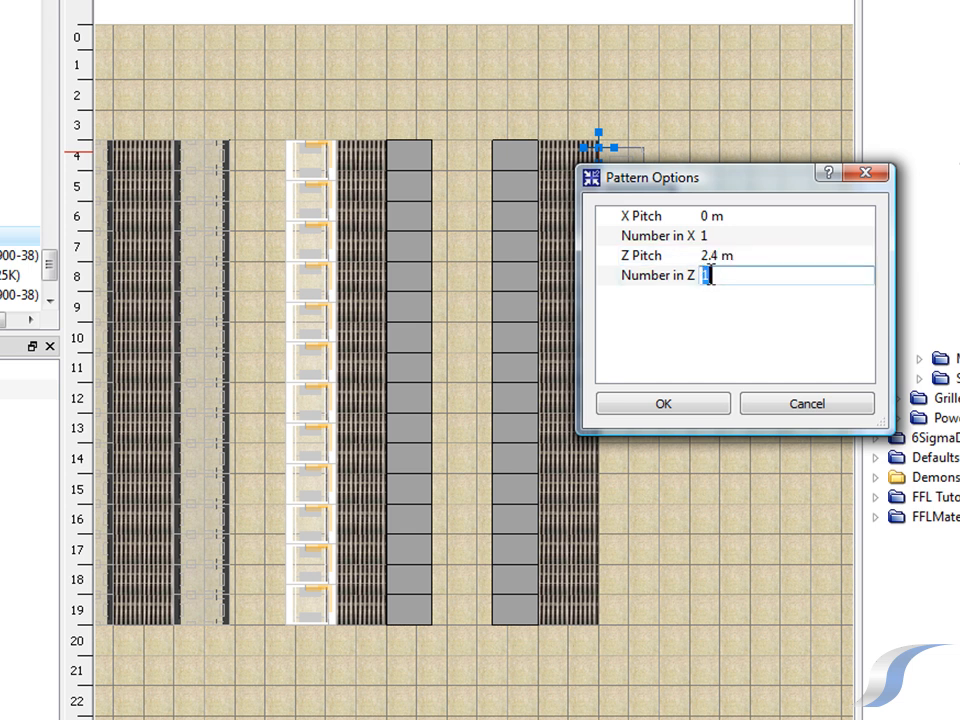
left_click(705, 405)
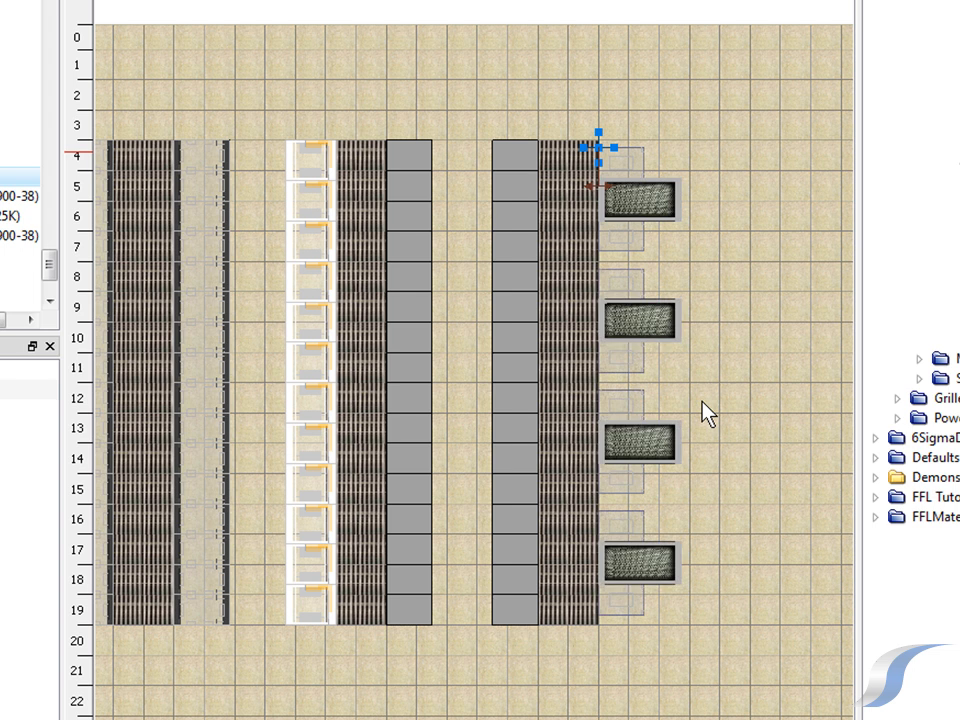
Delete floor grille AG6 and pattern grille AG5 with an X tile pitch of 2, 3 in X and 2 in Z.
left_click(593, 216)
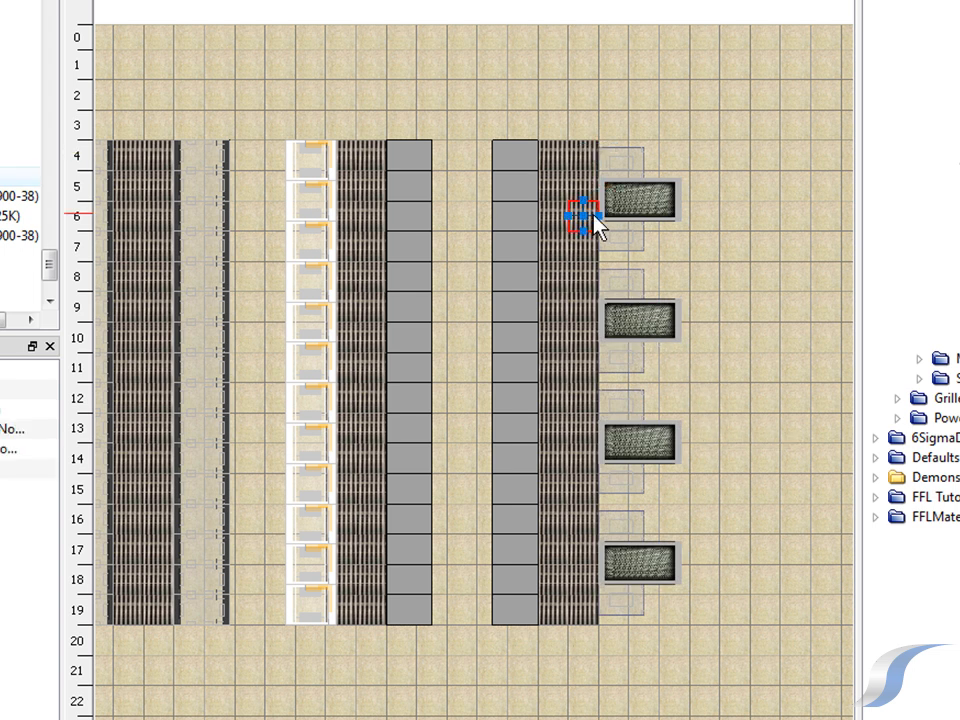
key("Delete")
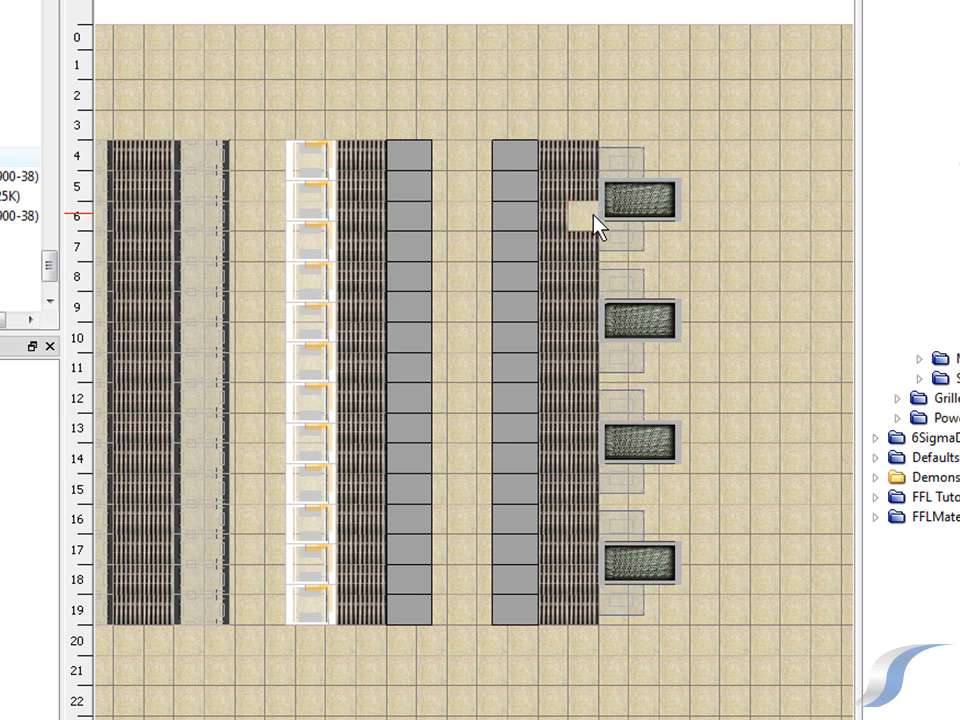
left_click(588, 190)
right_click(593, 196)
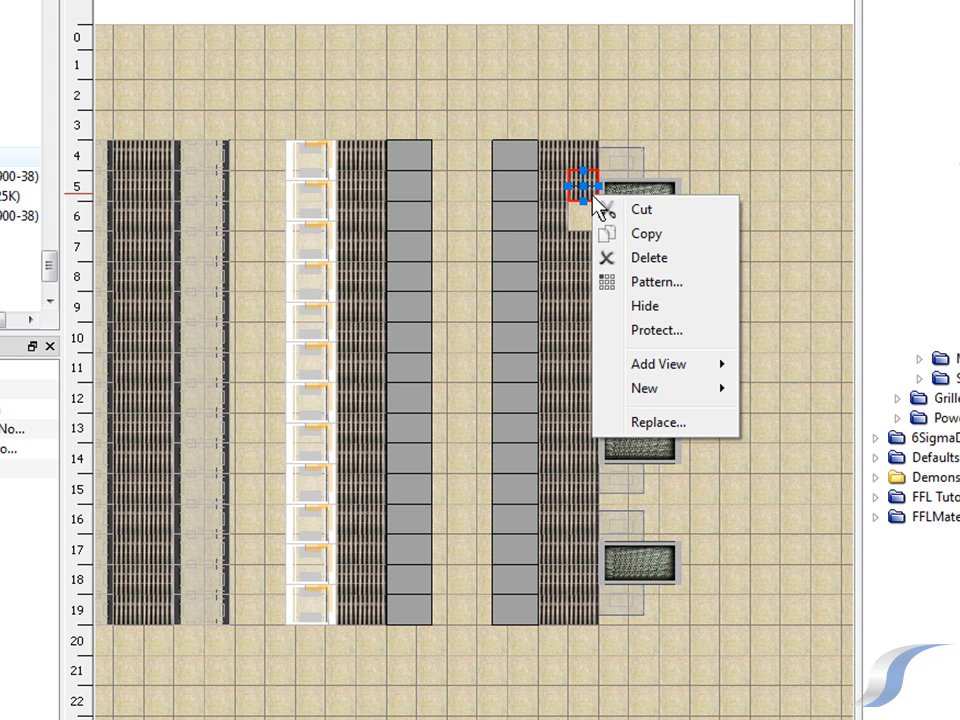
left_click(643, 292)
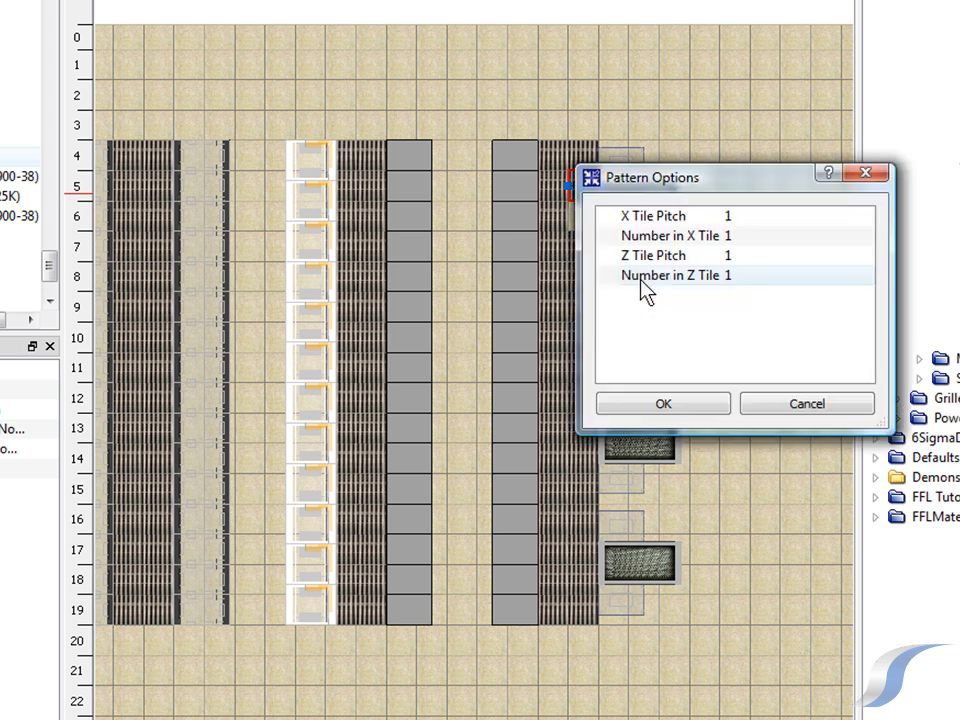
left_click(730, 217)
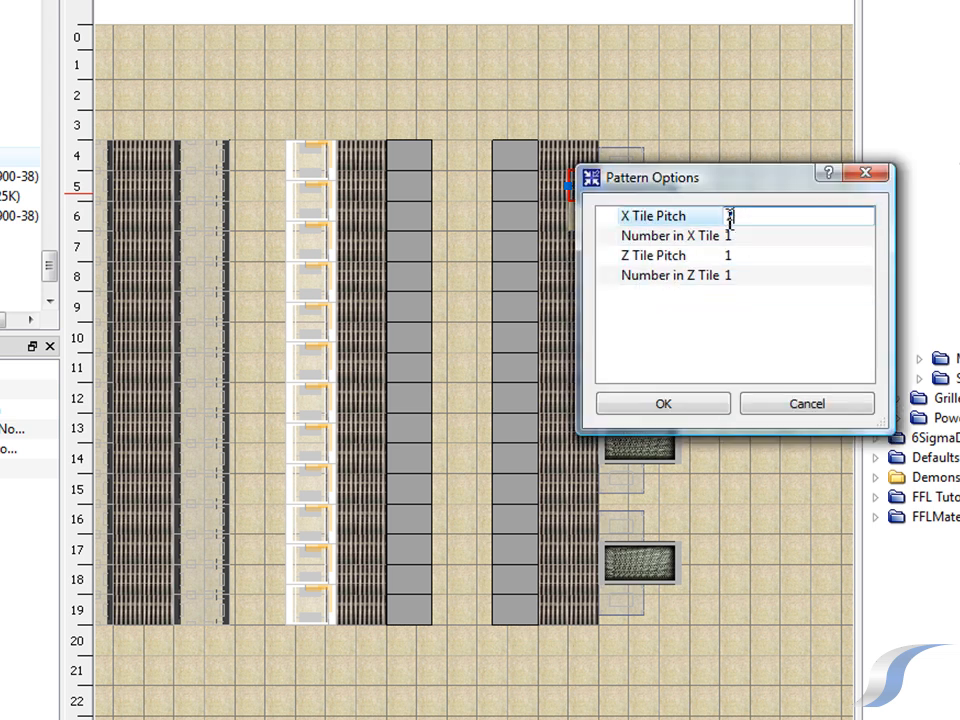
left_click(726, 237)
type("3")
left_click(737, 274)
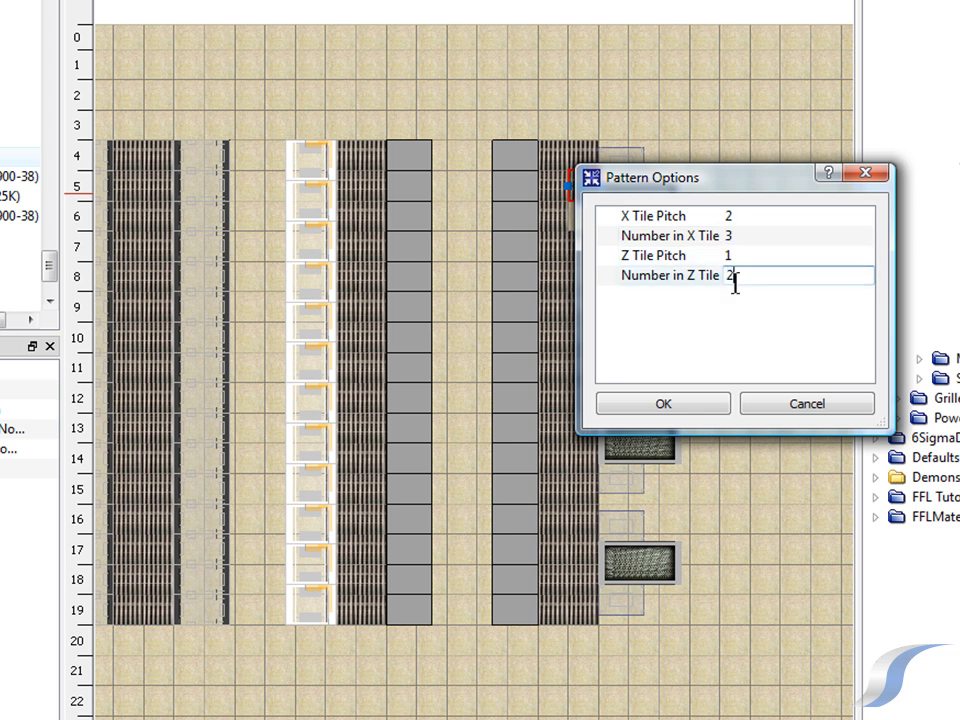
left_click(706, 410)
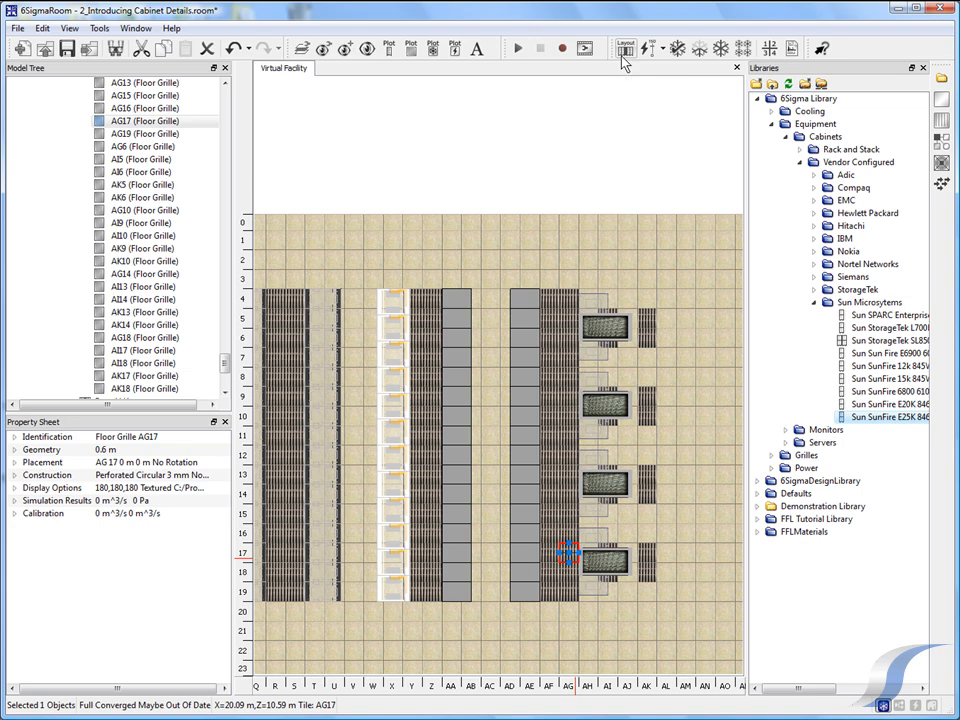
Lay out another aisle of Gilberts floor grilles starting at tile AM 4, with an aisle width of 2.
left_click(623, 53)
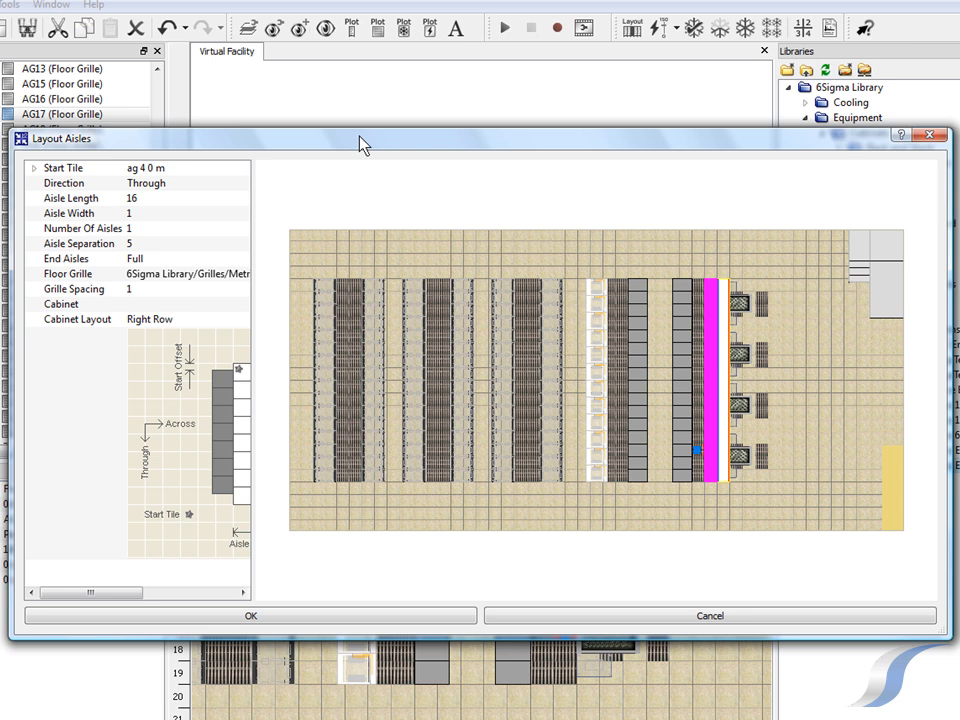
left_click_drag(251, 204, 461, 219)
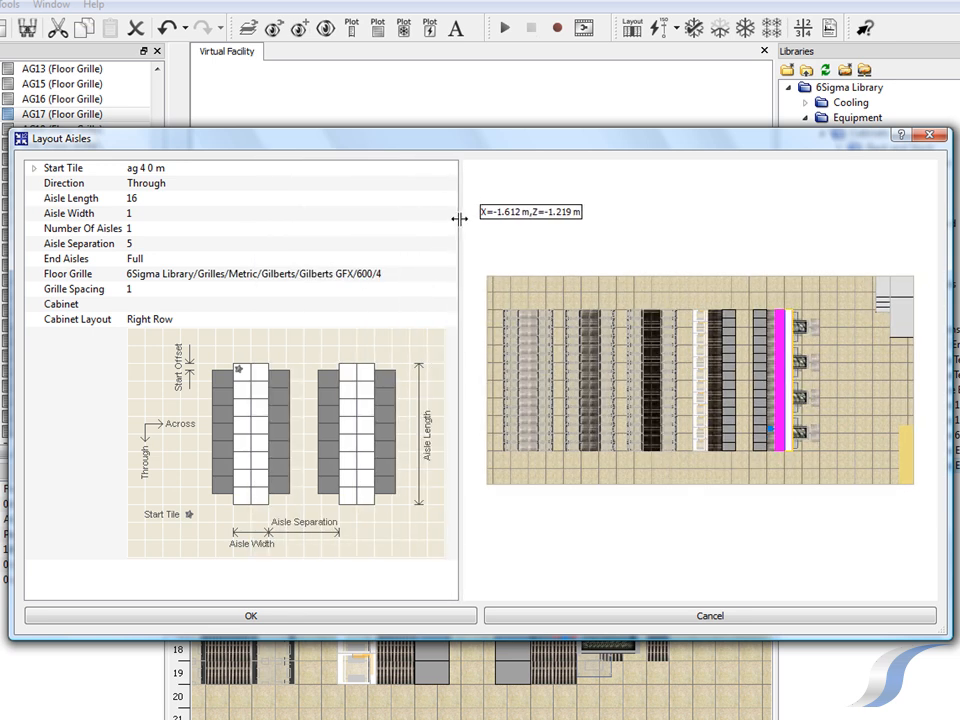
double_click(44, 170)
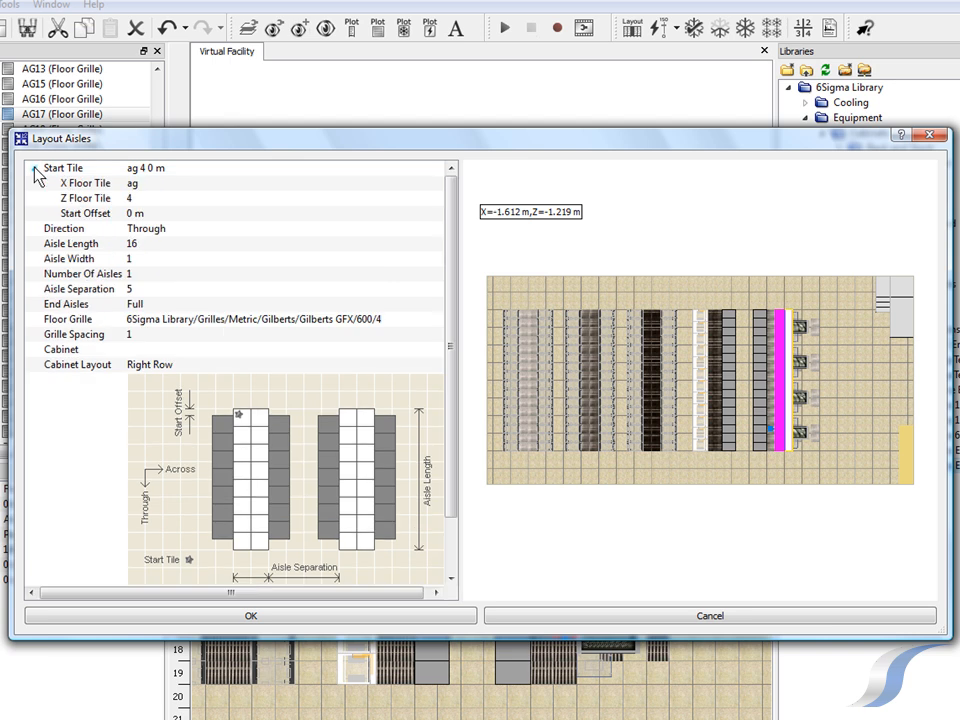
left_click(146, 184)
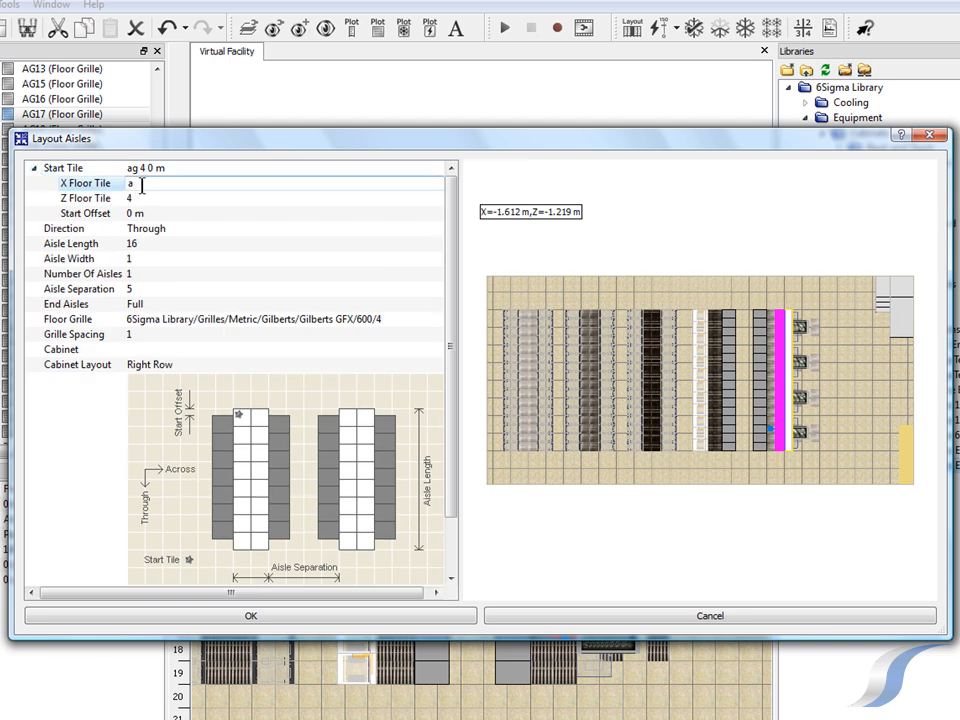
type("am")
left_click(146, 199)
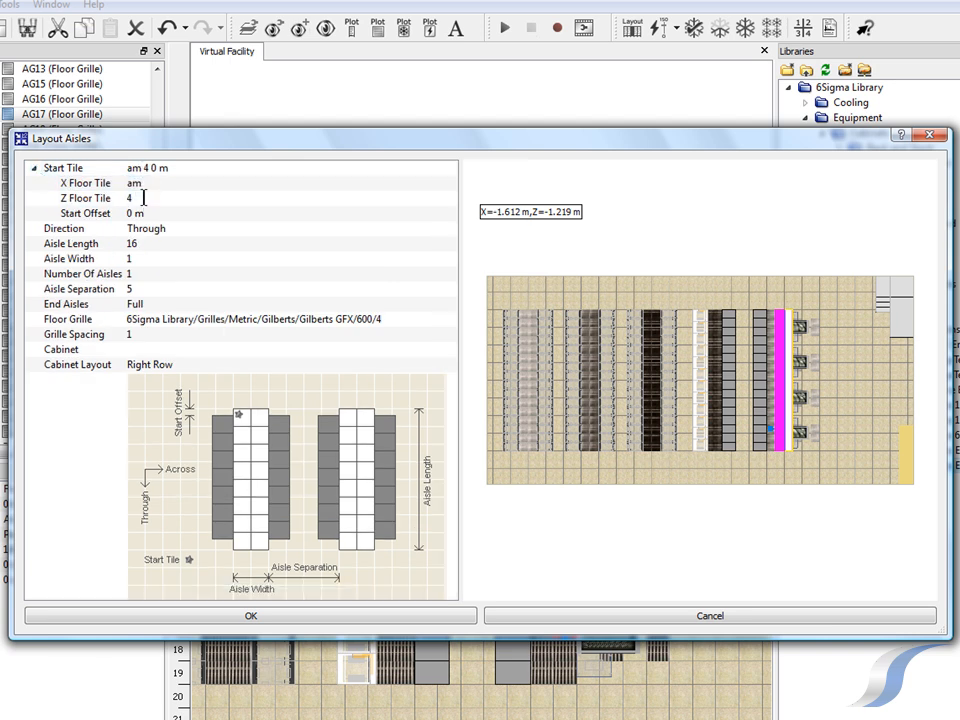
left_click(147, 258)
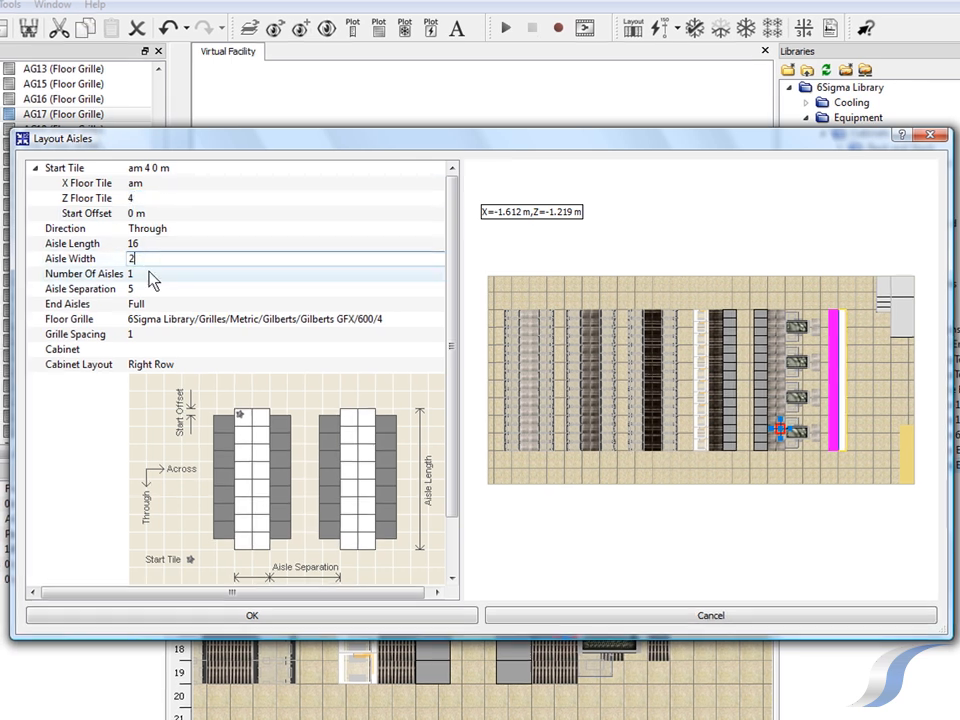
left_click(146, 273)
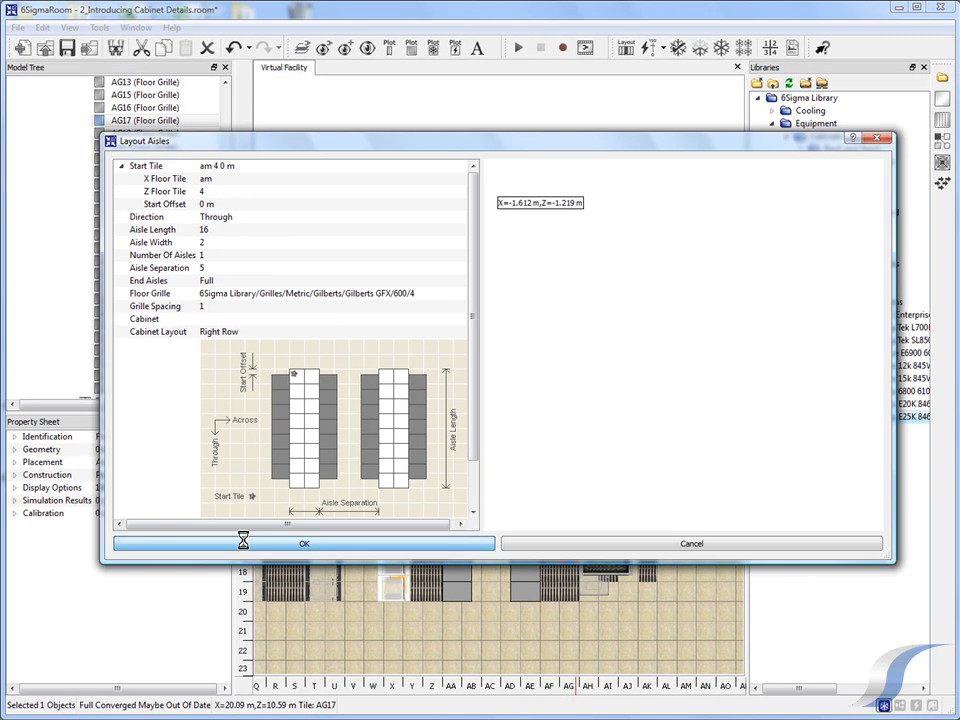
left_click(240, 548)
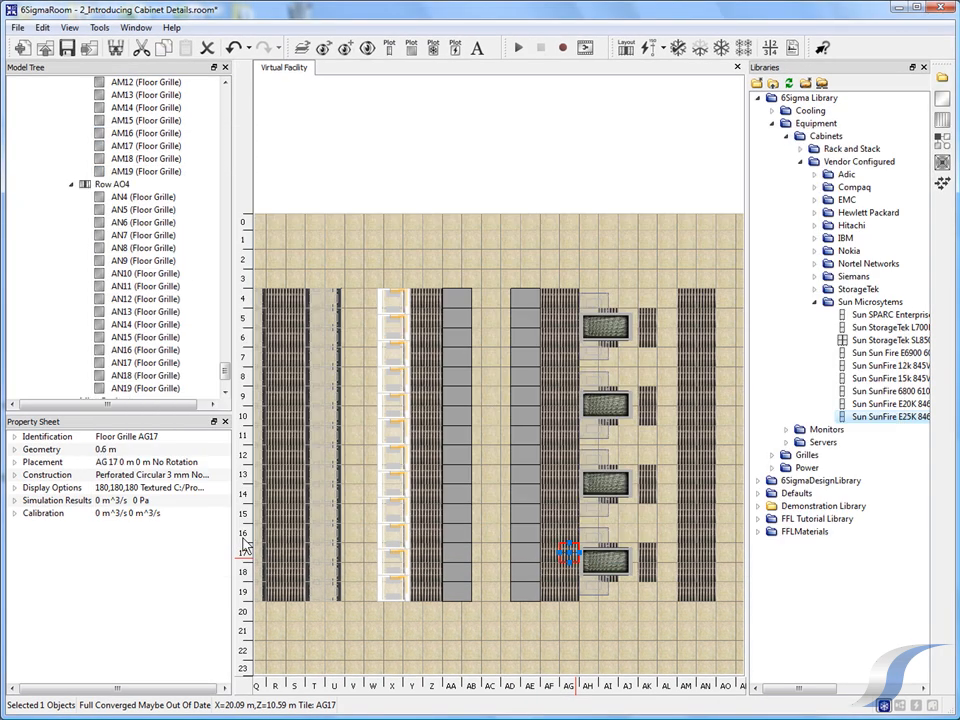
Add an EMC DMX 3000 cabinet cluster from the equipment library to Row AO4 and hide the libraries.
left_click(815, 200)
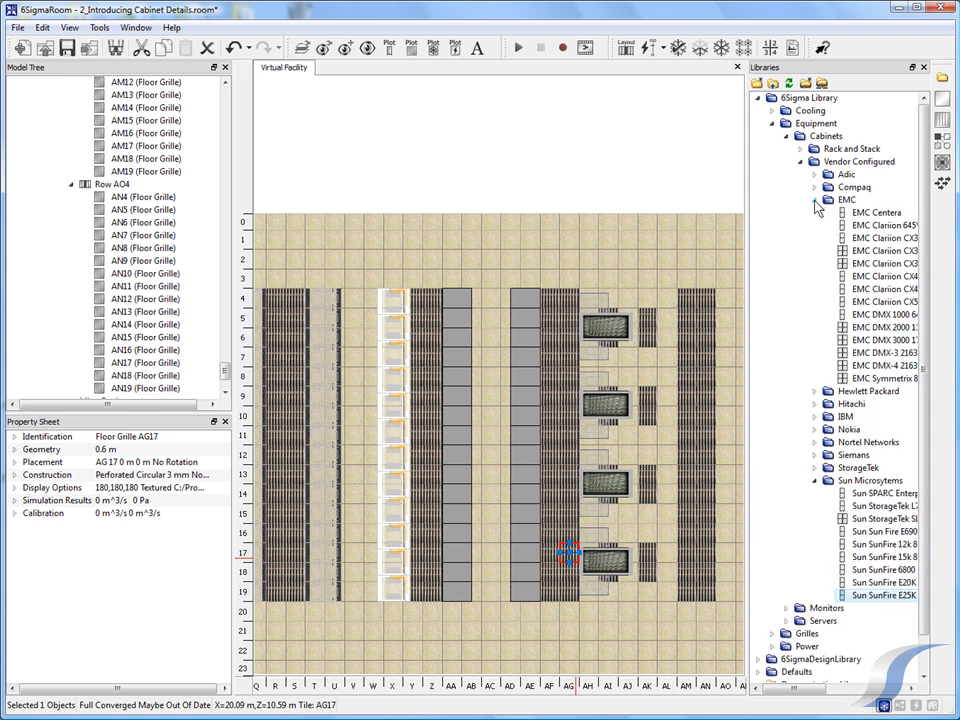
left_click(875, 340)
left_click_drag(875, 343, 167, 190)
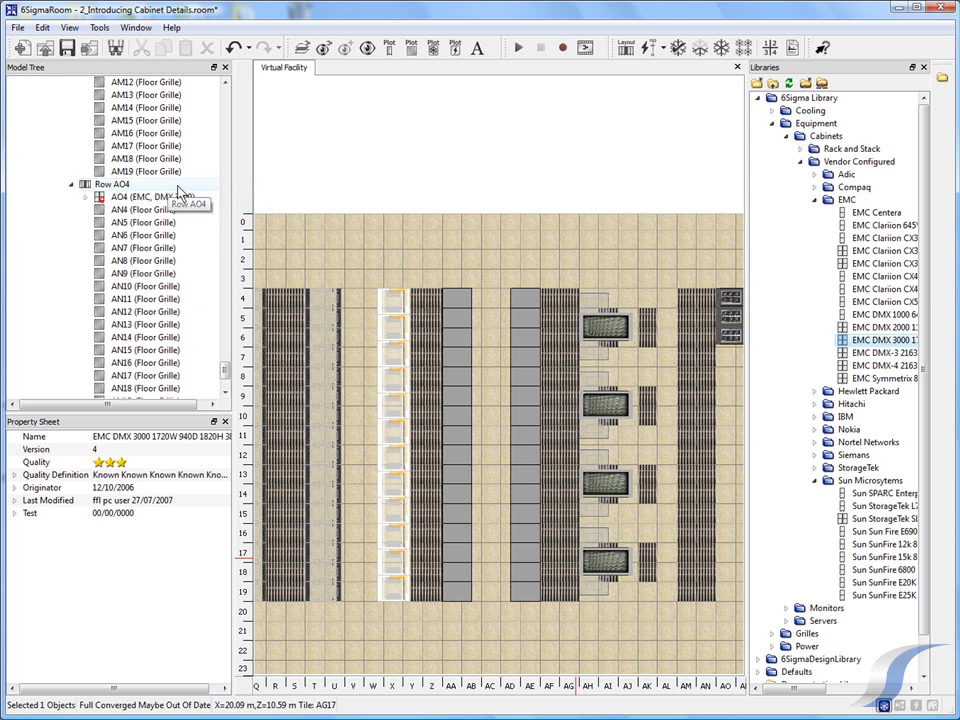
left_click(925, 70)
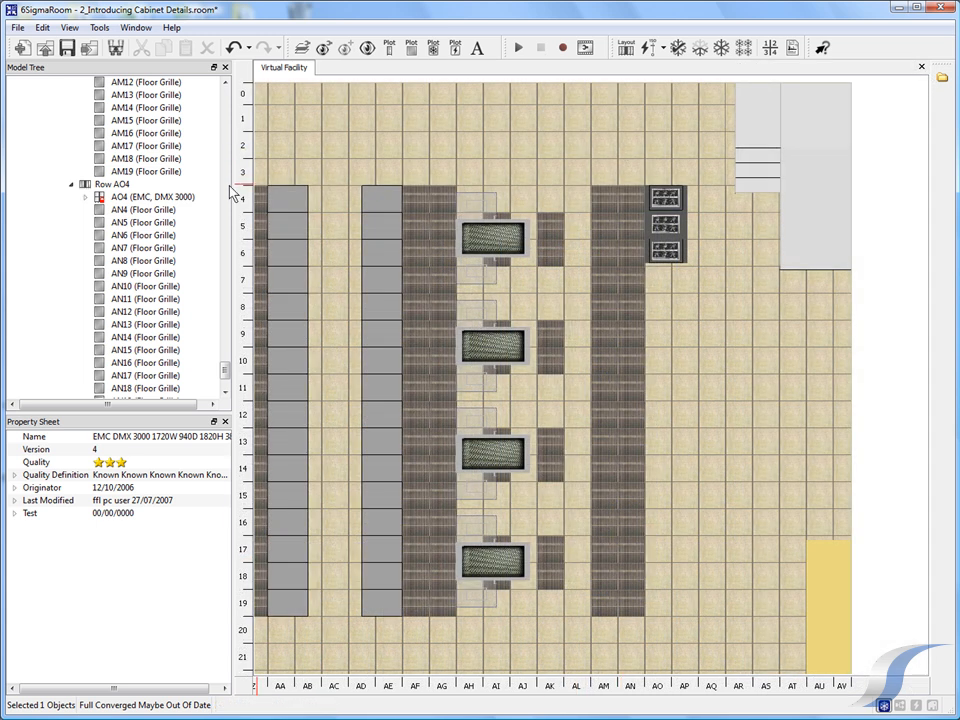
Copy the EMC DMX 3000 cluster AO4 and paste duplicates into Row AO4 to make four, placing the last at Z 8.845 m.
left_click(163, 197)
right_click(164, 198)
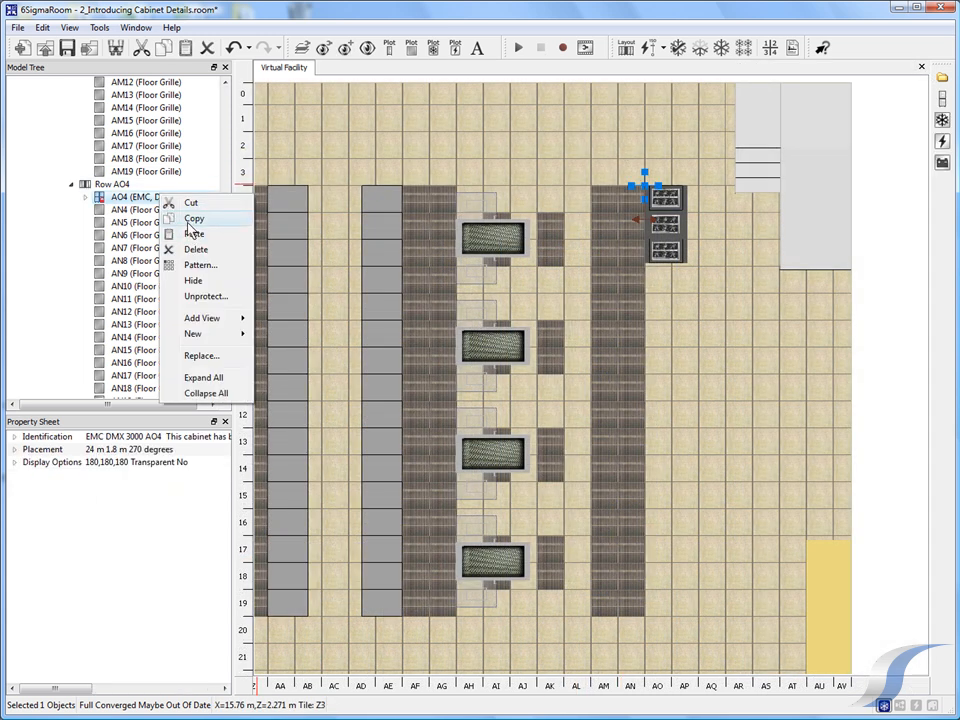
key("Escape")
left_click(112, 184)
right_click(116, 185)
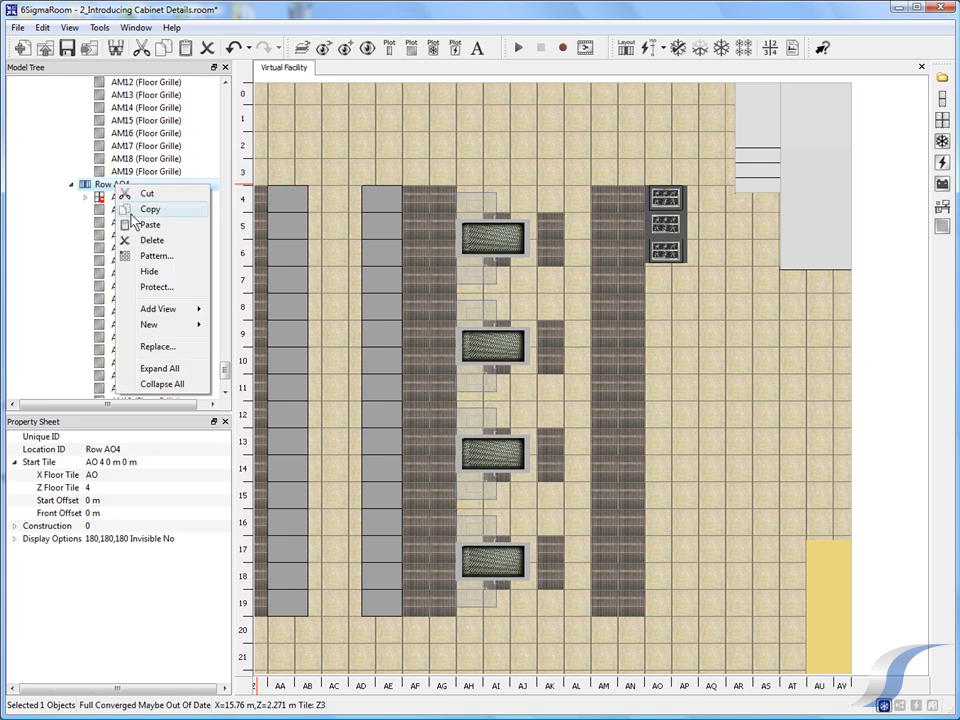
left_click(148, 225)
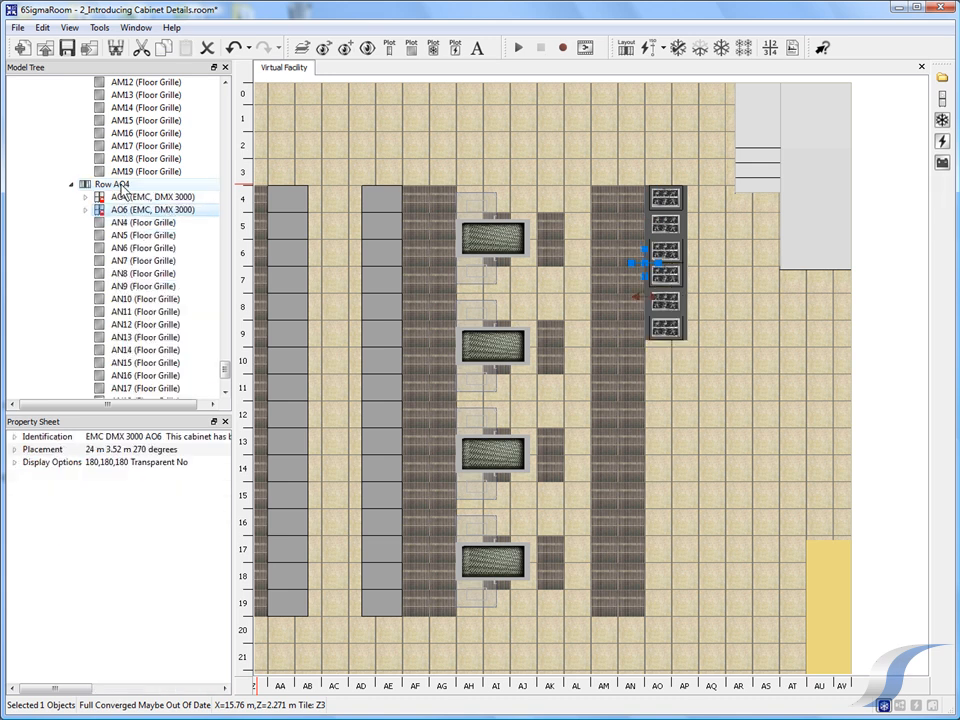
left_click(121, 186)
right_click(122, 188)
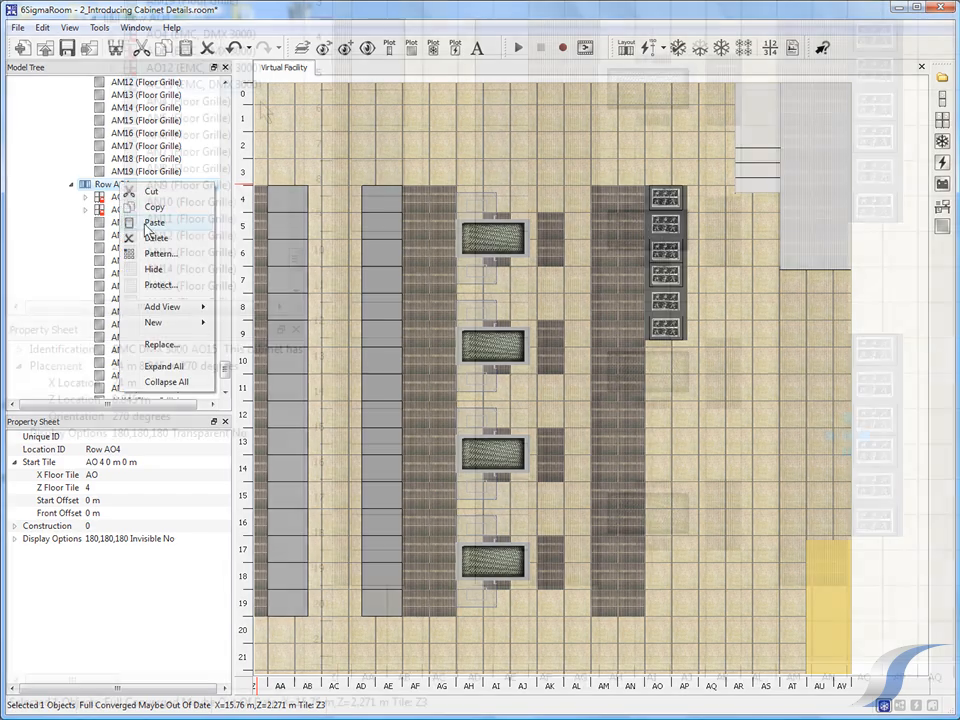
left_click(150, 223)
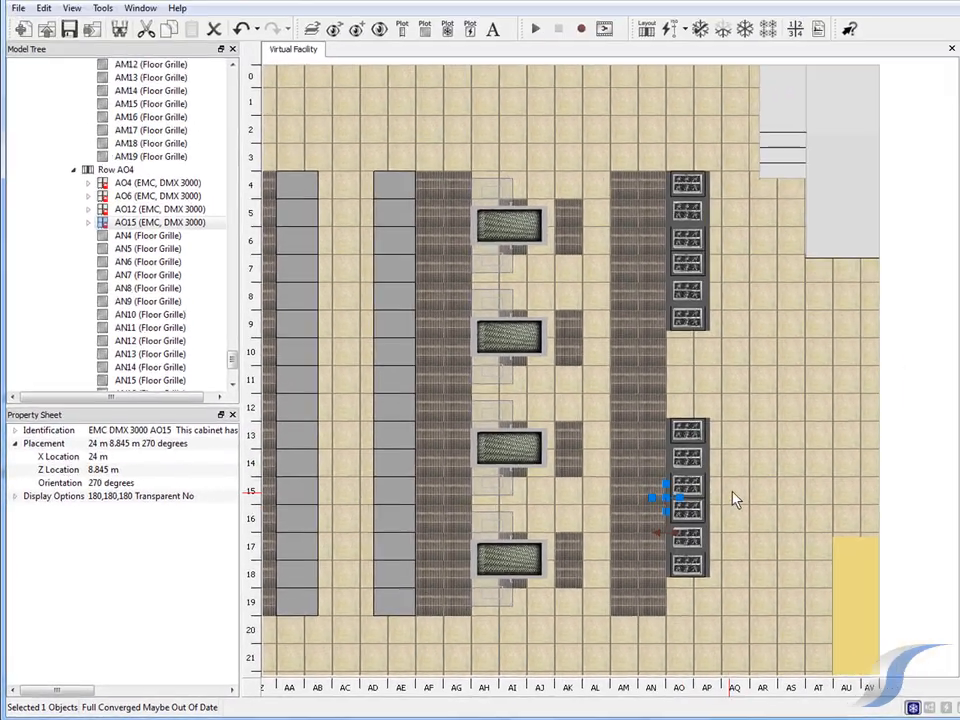
Set the raised floor's render style to Wireframe.
middle_click_drag(929, 426, 940, 416)
middle_click_drag(723, 497, 762, 359)
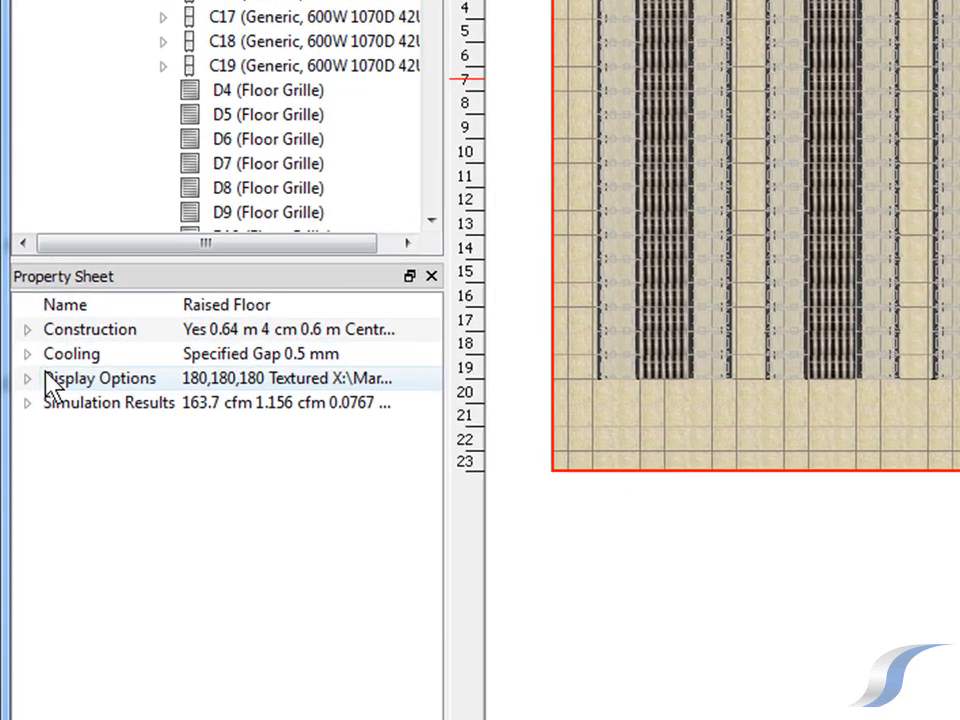
left_click(17, 457)
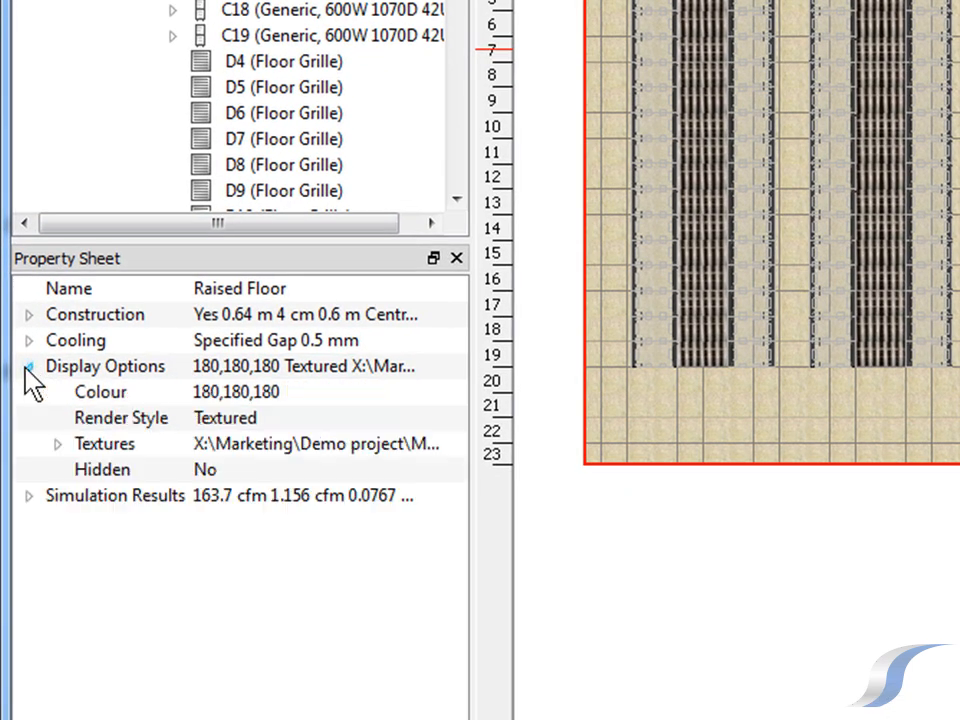
left_click(222, 420)
left_click(244, 467)
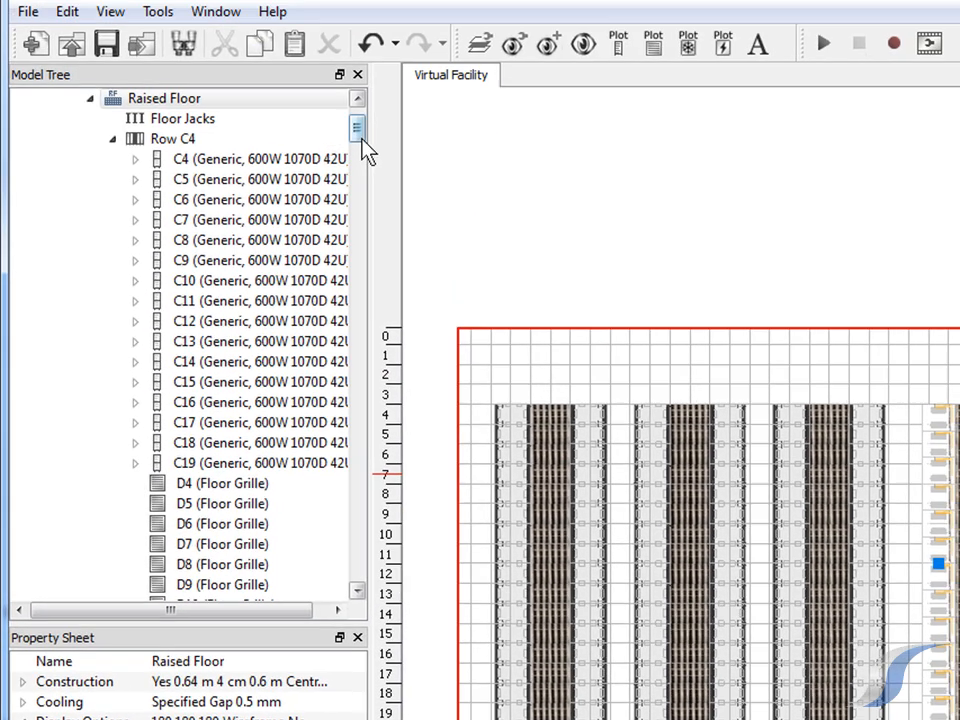
Route a new data cable in the room along tile row 20 to column AP, up to row 3, across to column B and back to row 20.
left_click_drag(365, 150, 364, 130)
left_click(129, 126)
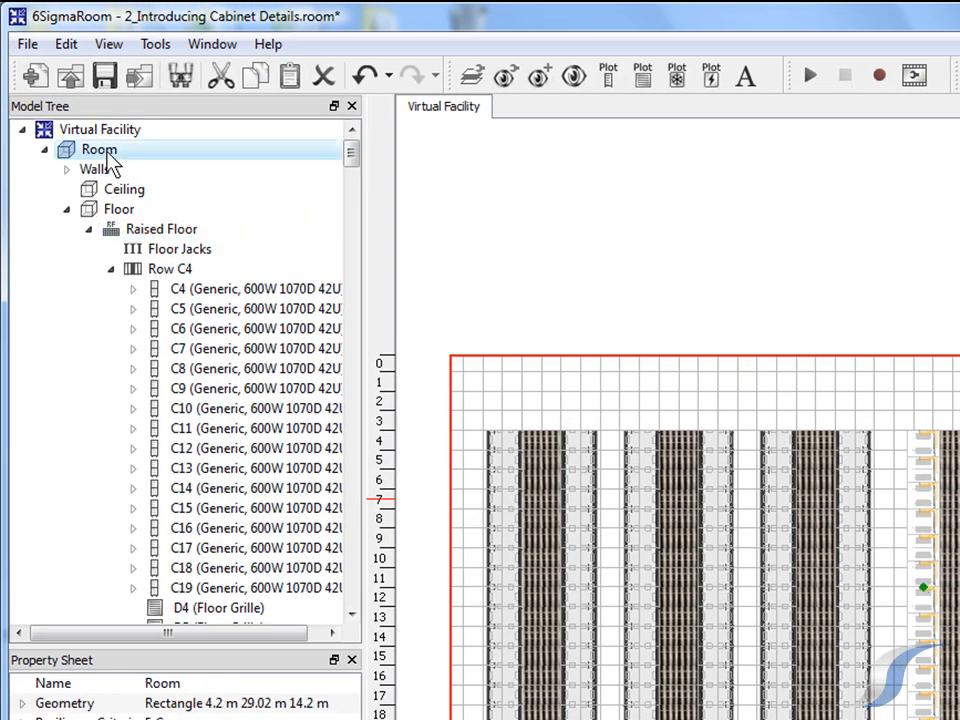
right_click(110, 160)
mouse_move(152, 356)
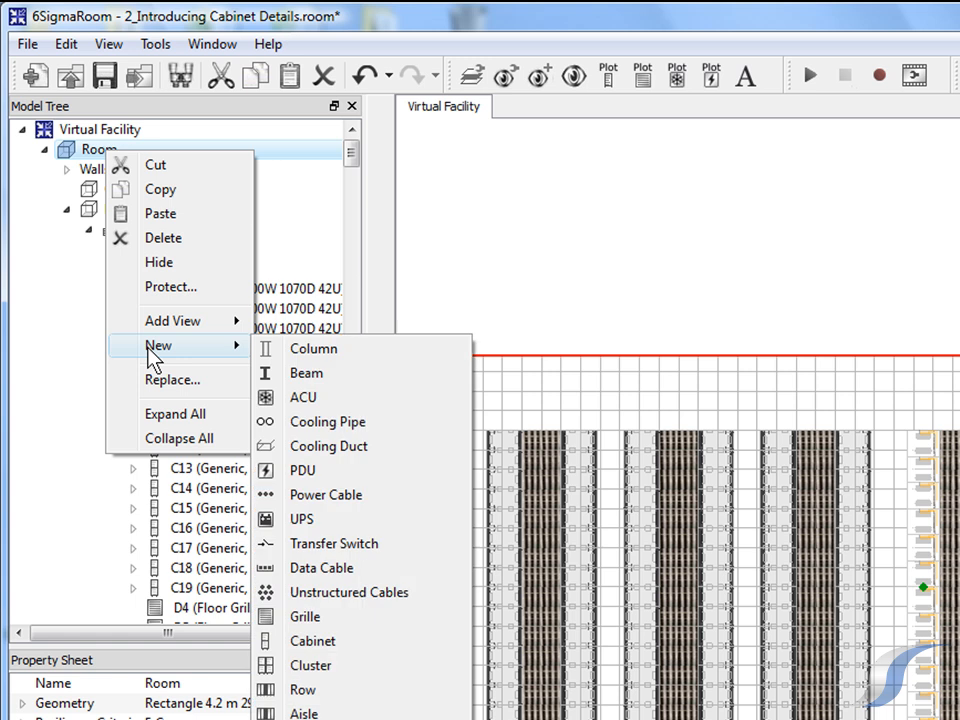
left_click(369, 577)
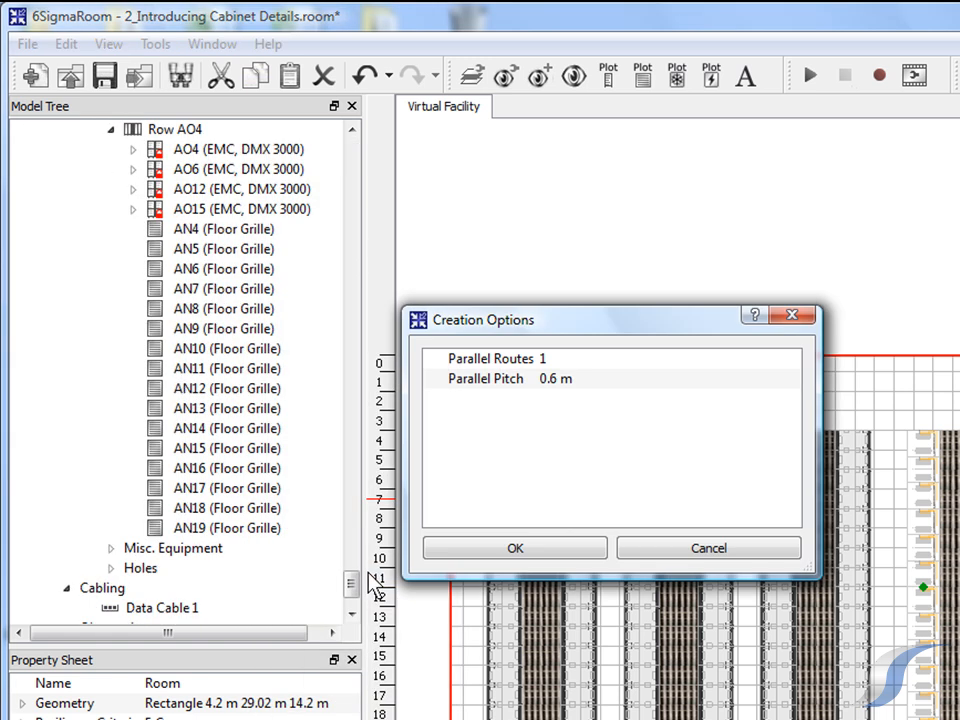
left_click(470, 558)
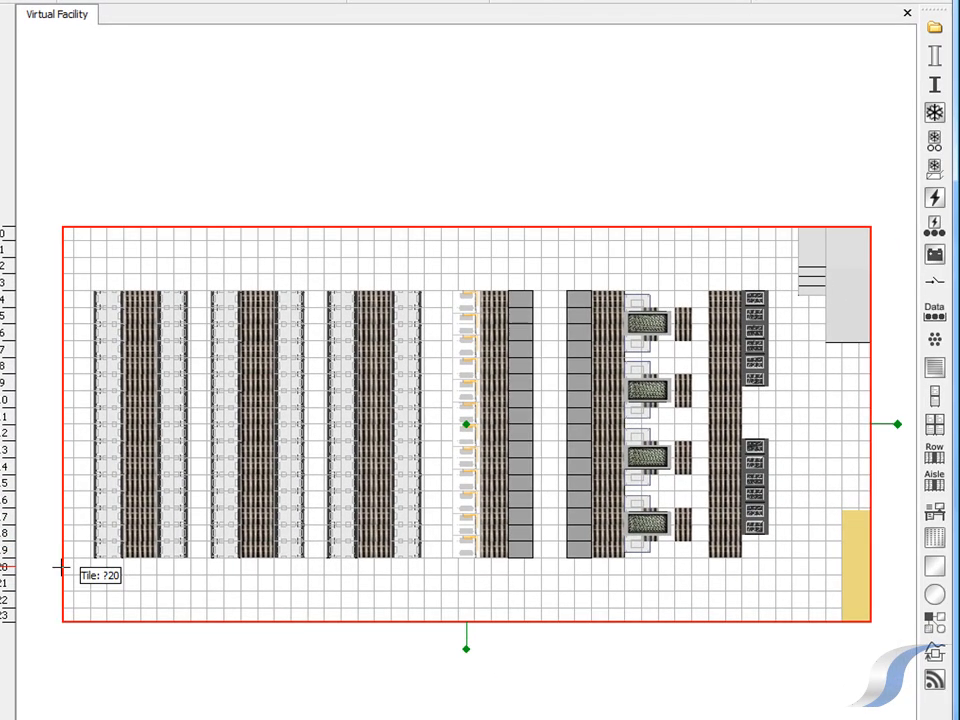
left_click(63, 568)
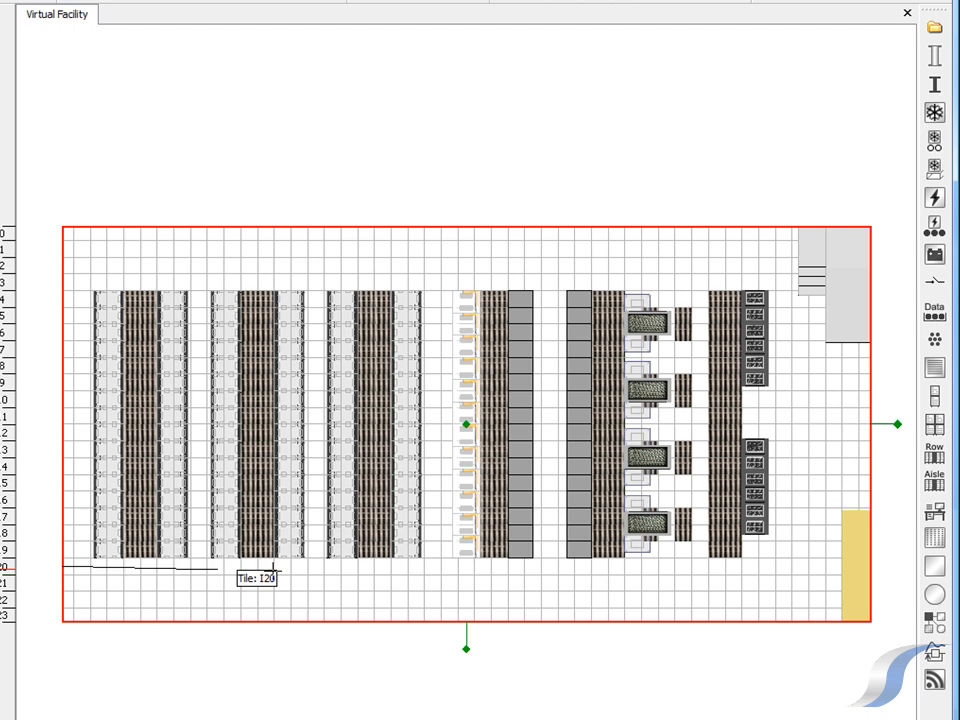
left_click(767, 568)
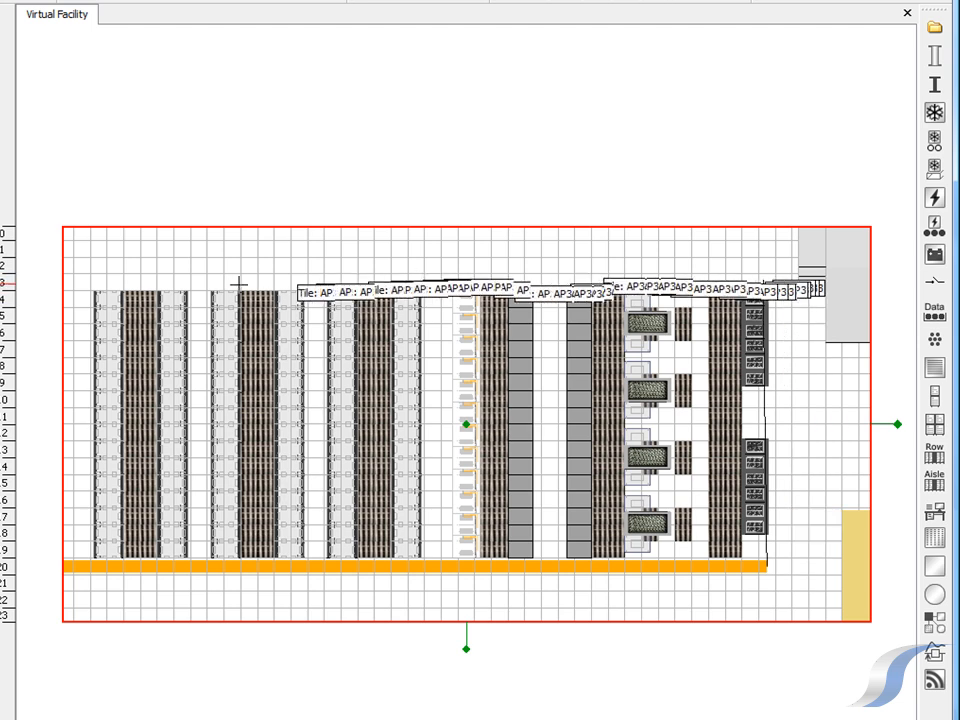
left_click(97, 283)
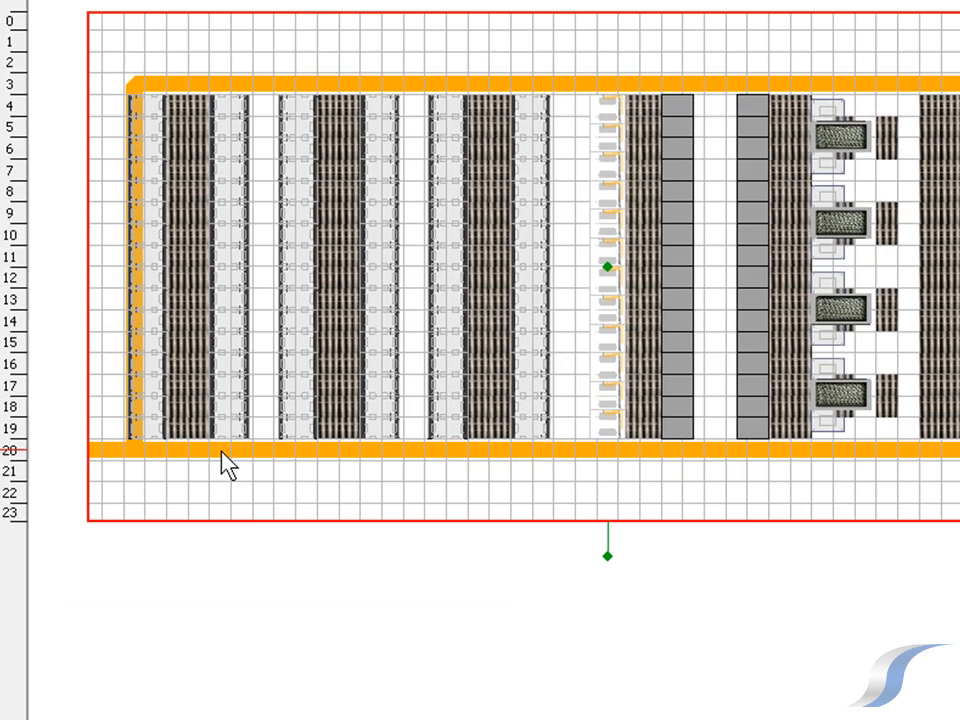
Add data cable branches from the row 20 run up to row 3 along the cabinet rows, from column G through column AJ.
left_click(165, 569)
right_click(165, 569)
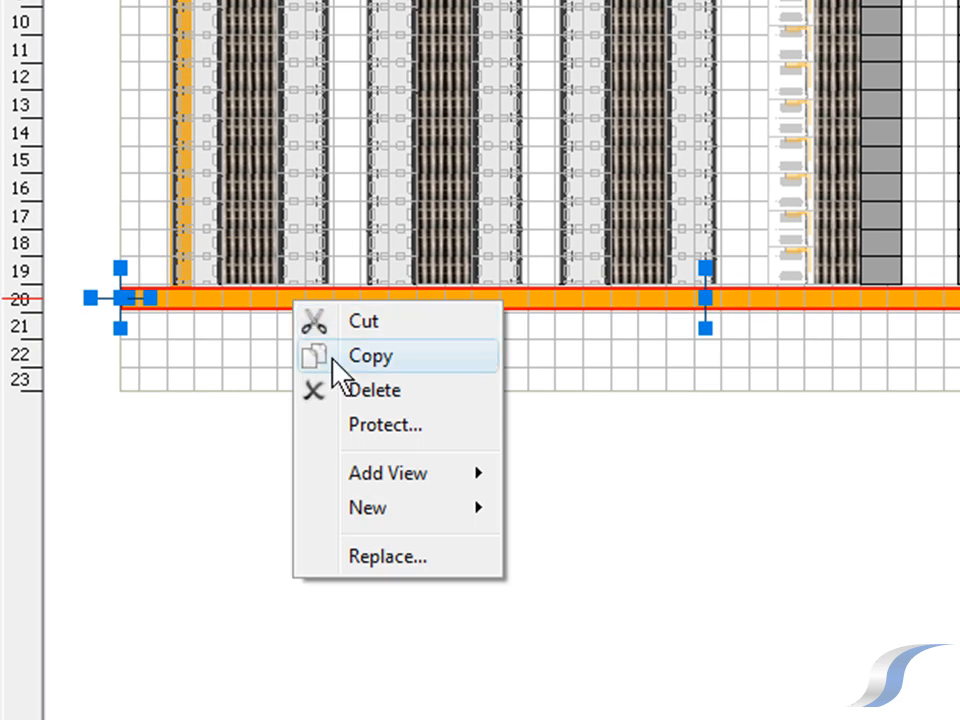
mouse_move(364, 514)
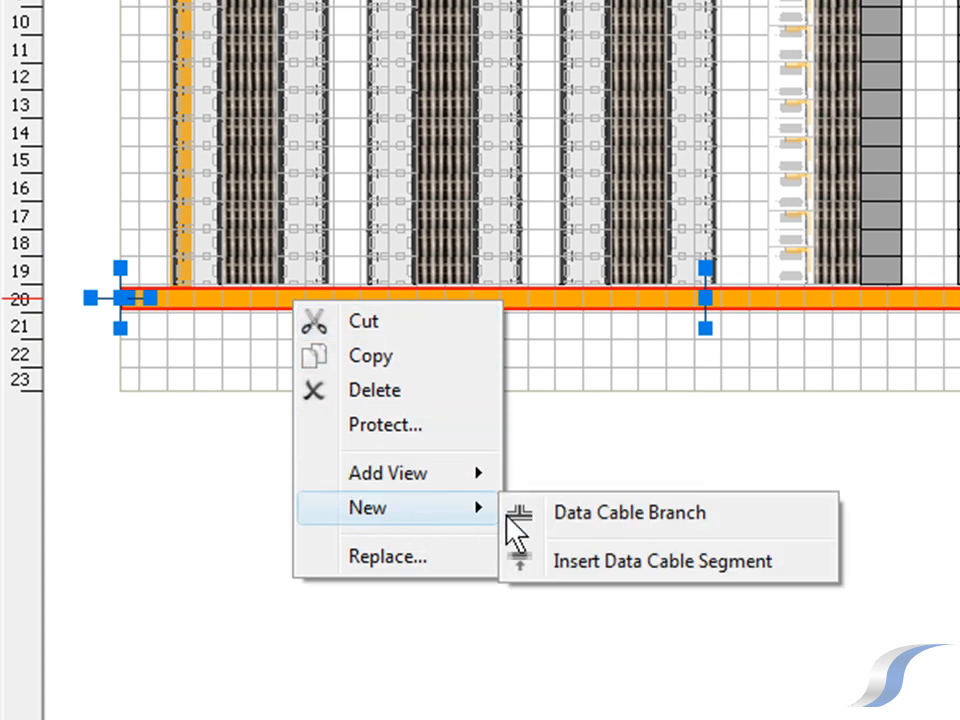
left_click(553, 531)
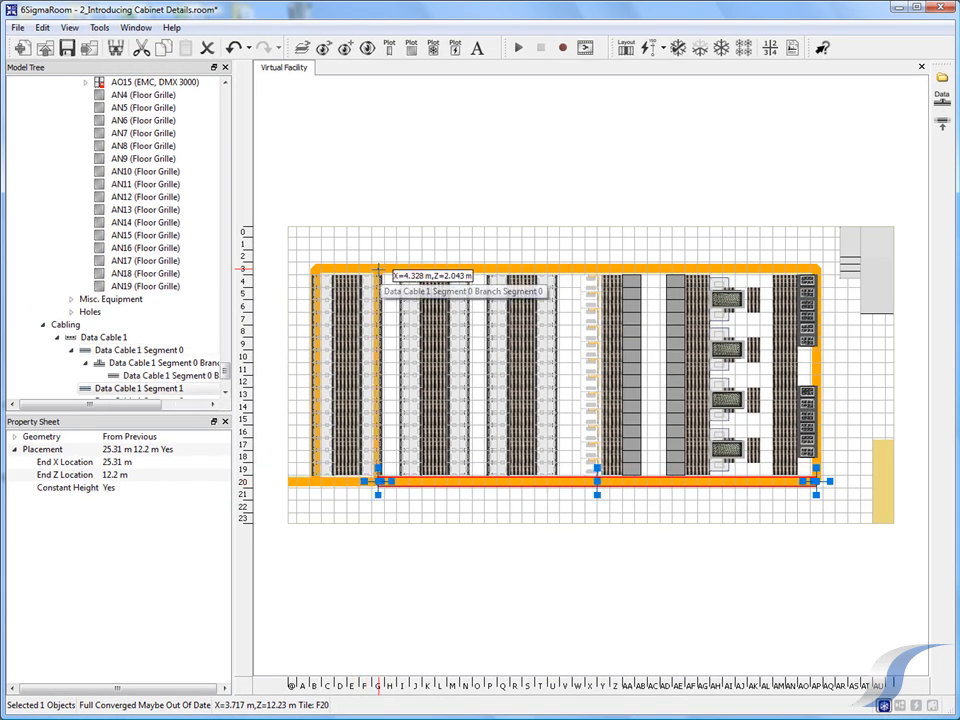
left_click(378, 269)
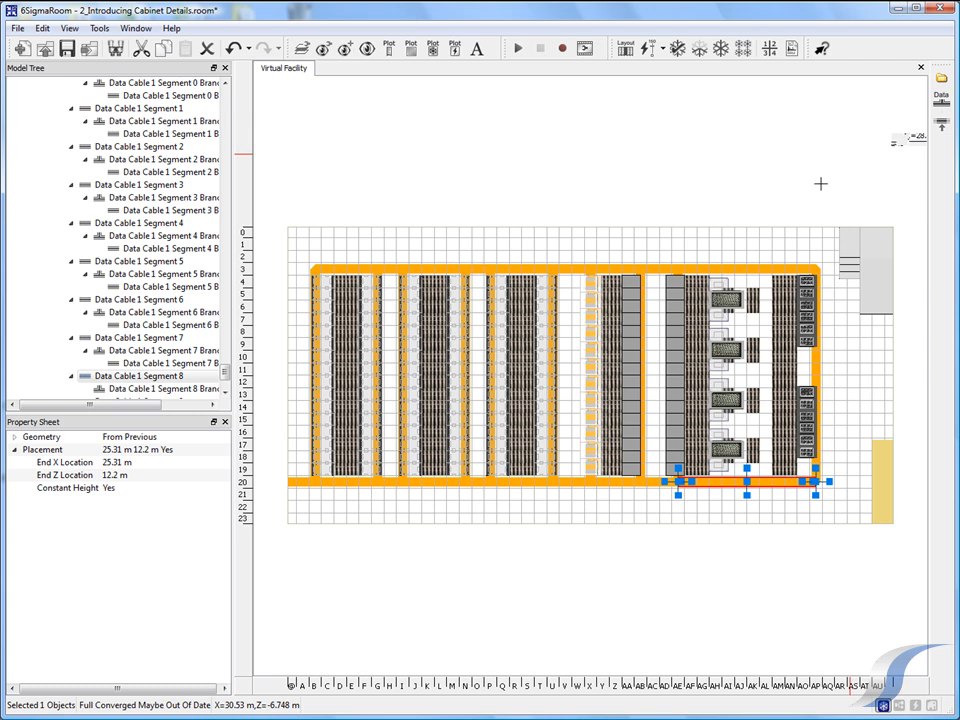
left_click(739, 270)
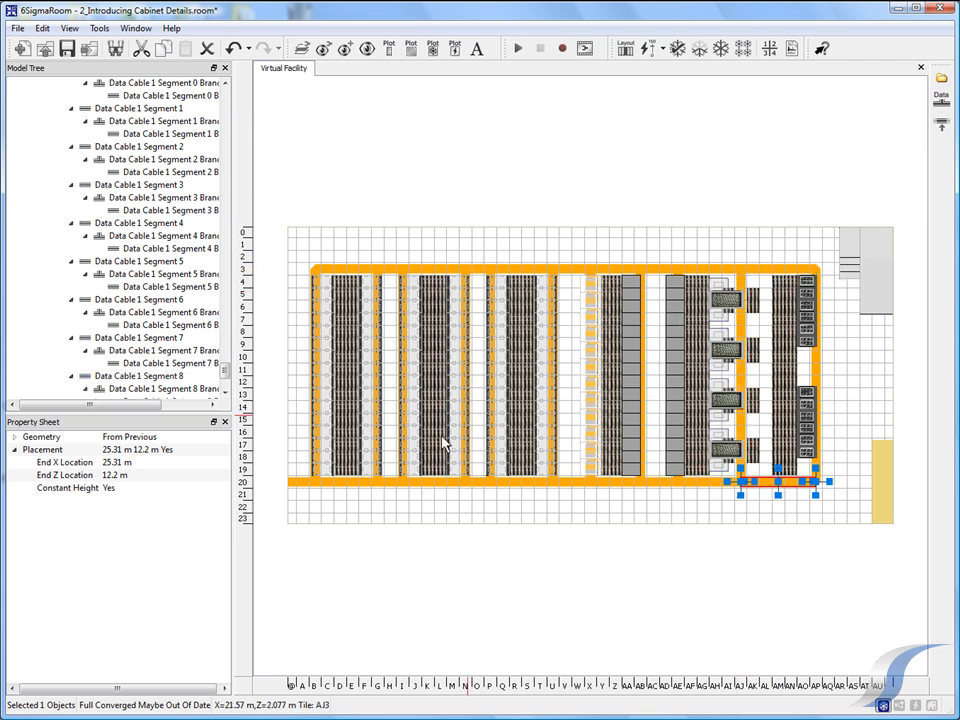
Add short data cable branches from the row 20 run to the room's edge at row 23, including at columns I, P and AJ.
left_click(400, 483)
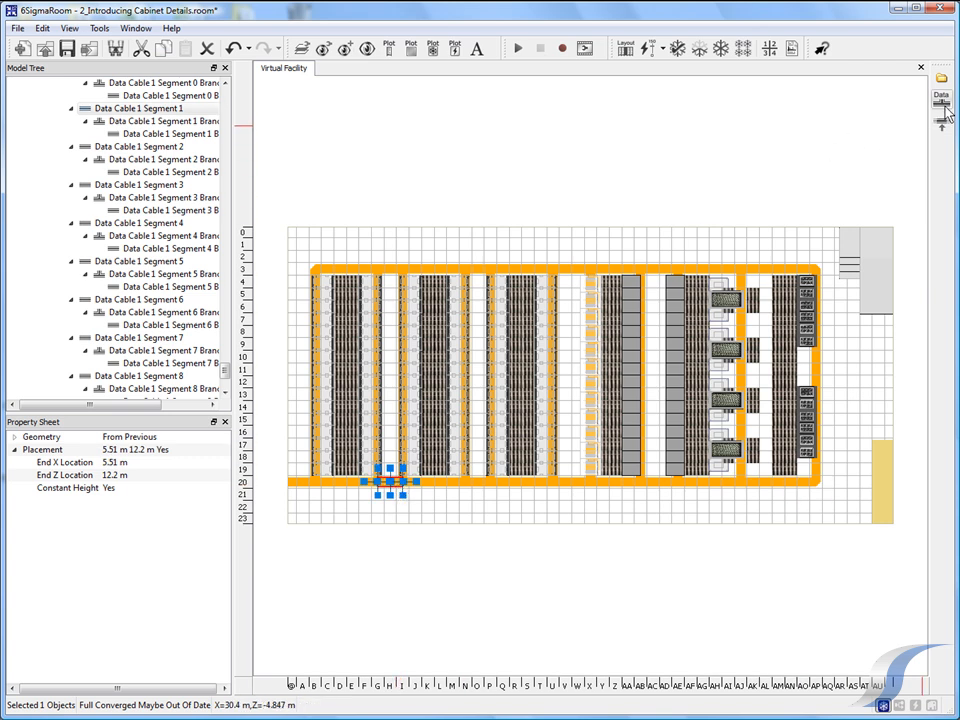
left_click(401, 525)
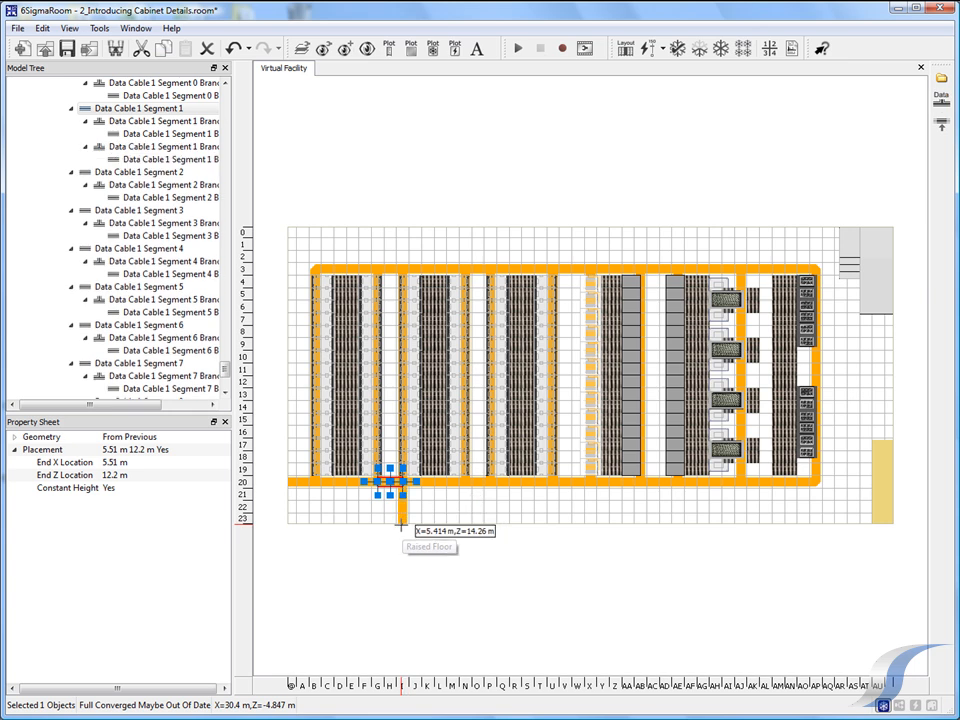
left_click(479, 484)
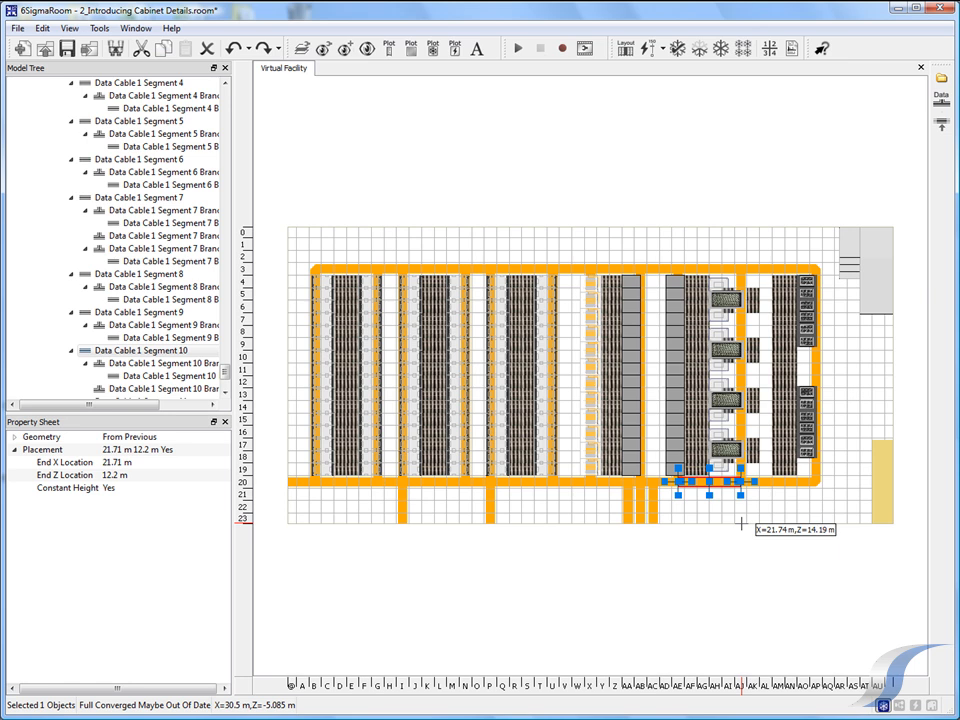
left_click(660, 527)
middle_click_drag(660, 519, 774, 392)
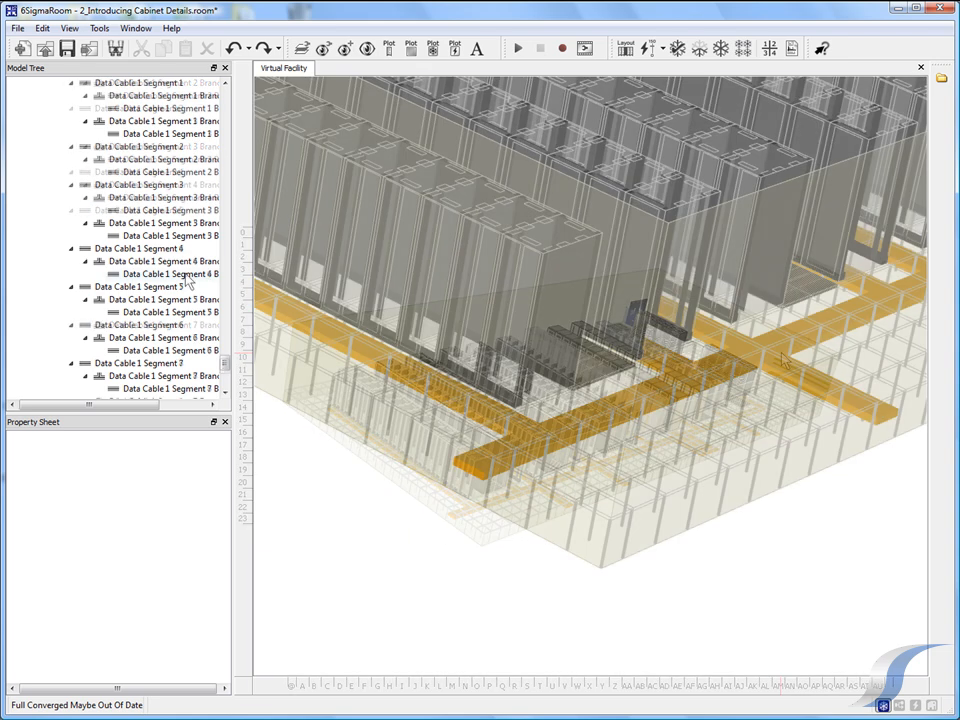
Select the whole Data Cable 1, show its geometry and construction properties, and choose Copper as the cable type.
scroll(187, 272, "up", 4)
left_click(114, 186)
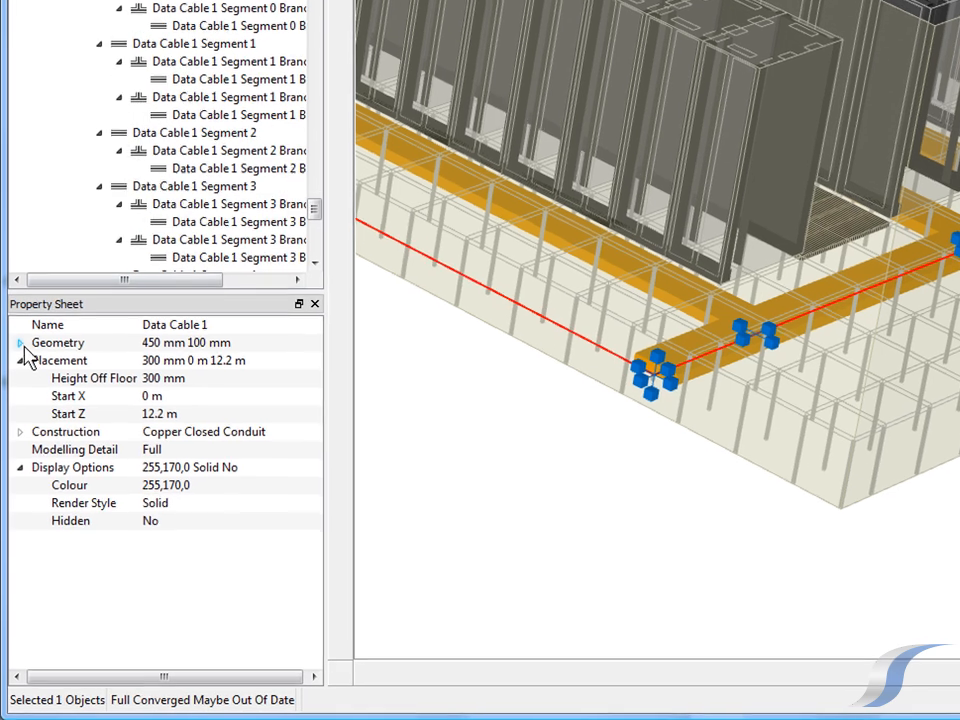
left_click(21, 343)
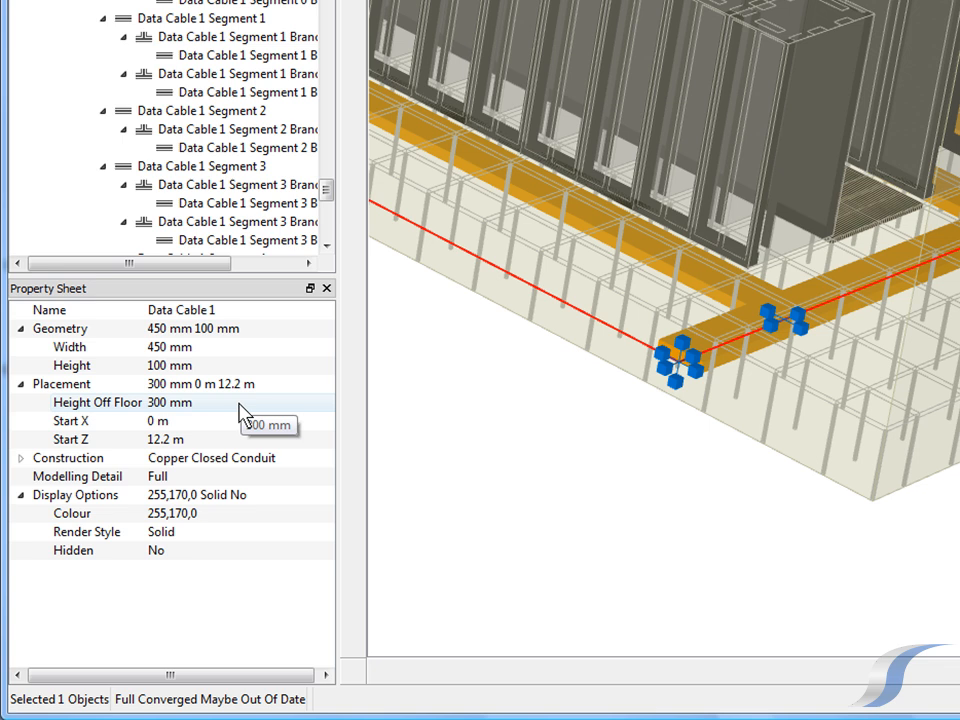
left_click(21, 457)
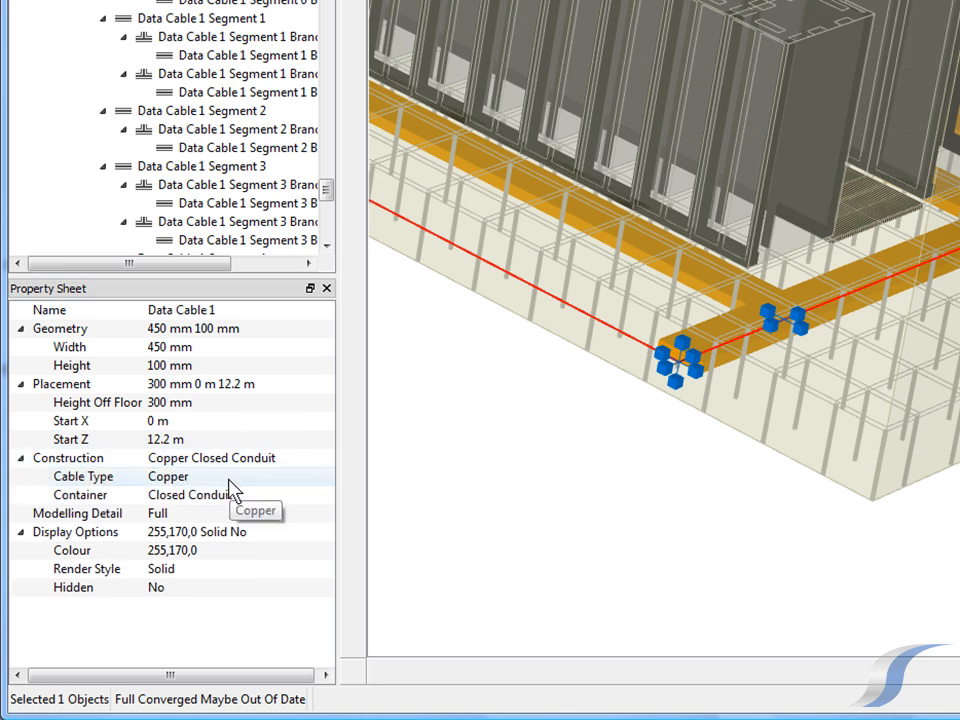
left_click(268, 483)
left_click(272, 480)
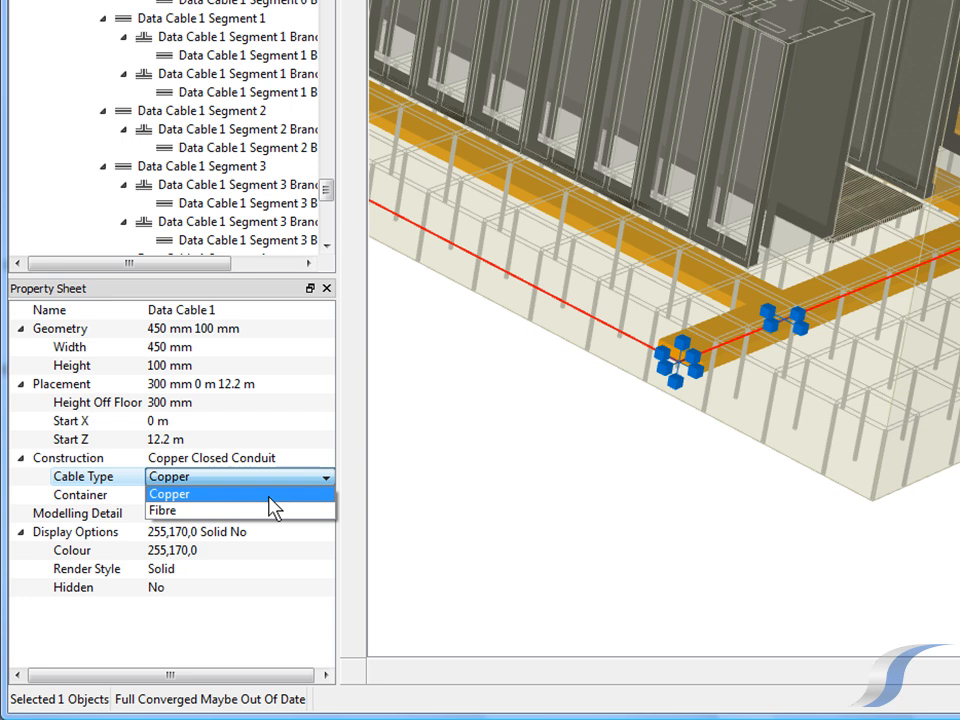
left_click(284, 495)
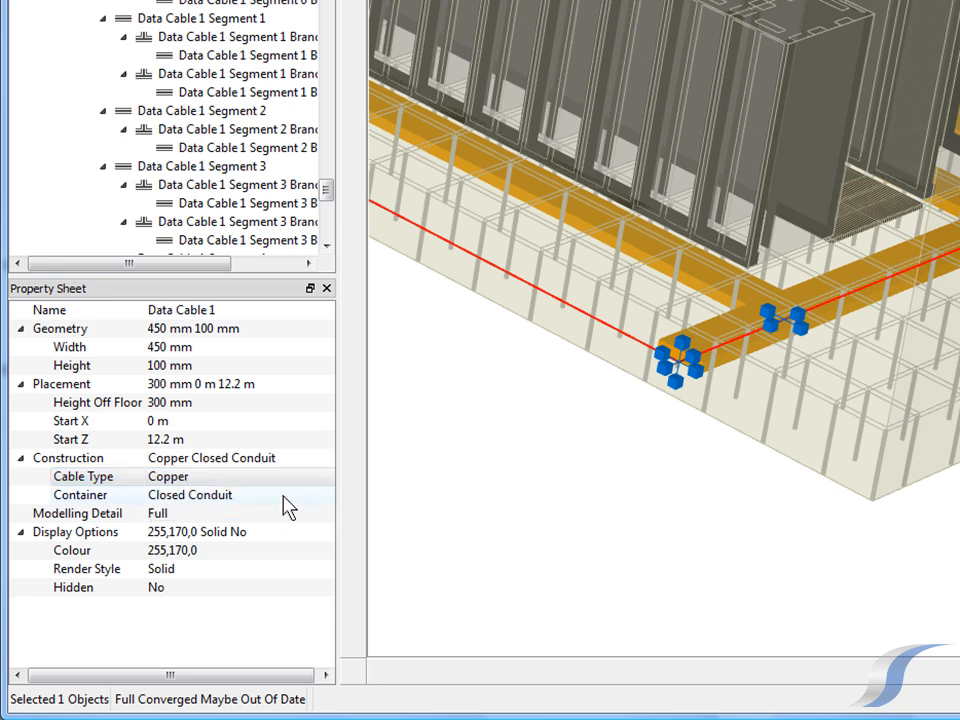
Set the container in the construction properties of Data Cable 1 to Basket.
left_click(284, 497)
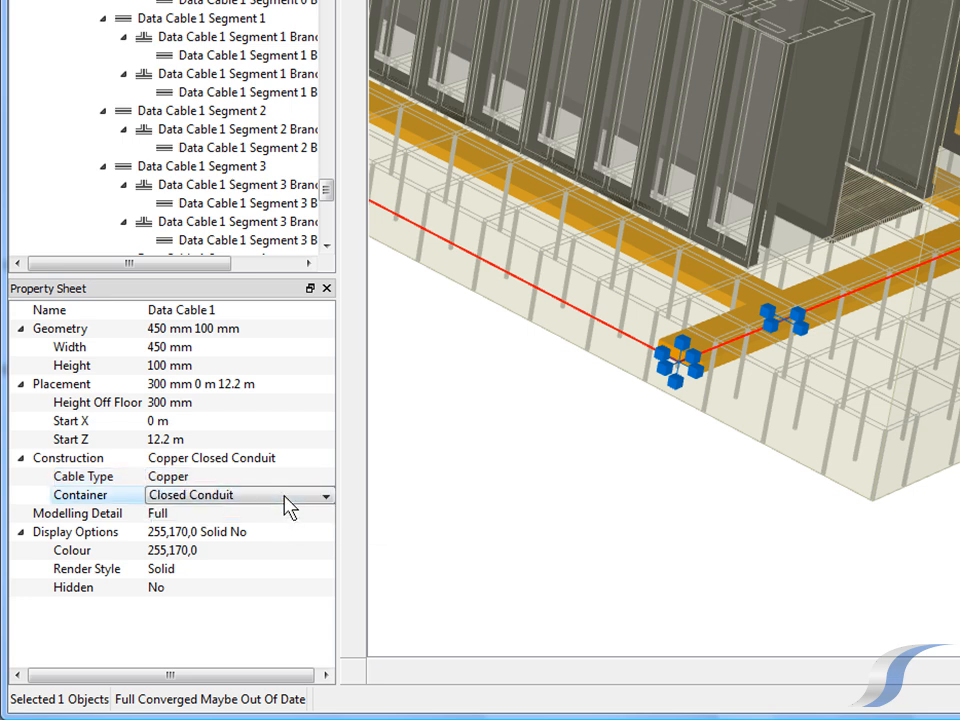
left_click(285, 499)
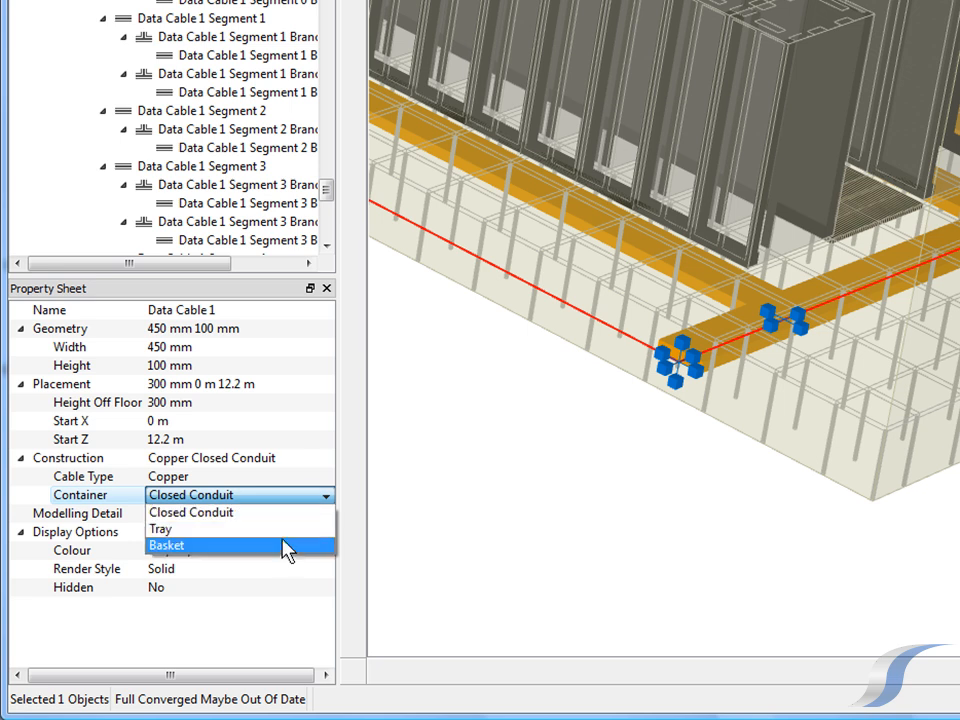
left_click(284, 546)
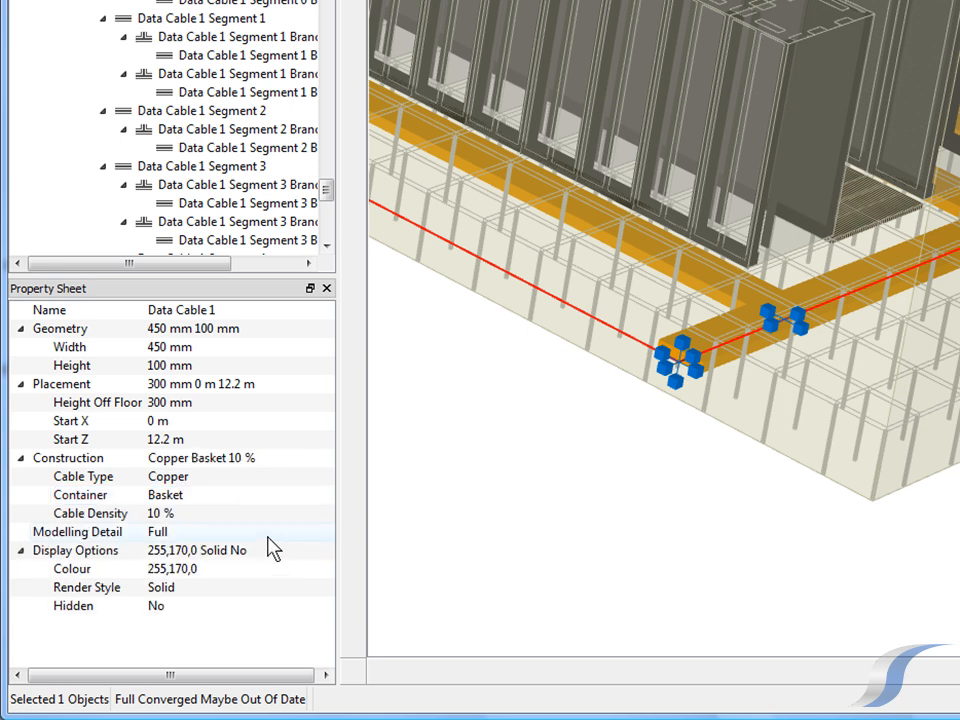